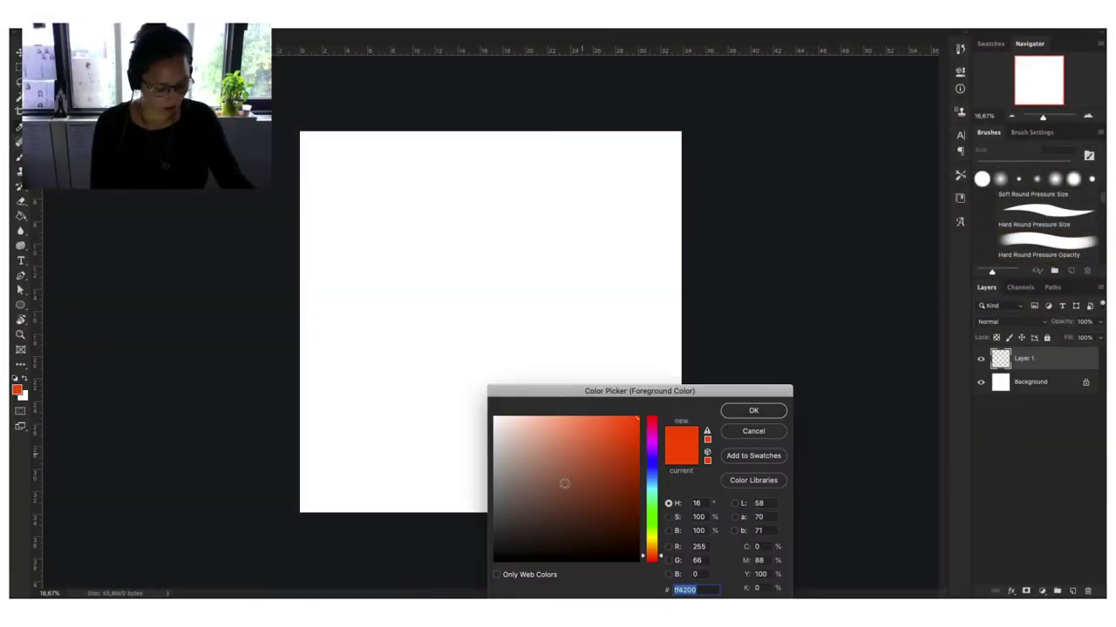
Change the painting colour from orange-red to pure black.
left_click_drag(564, 483, 477, 582)
left_click(745, 415)
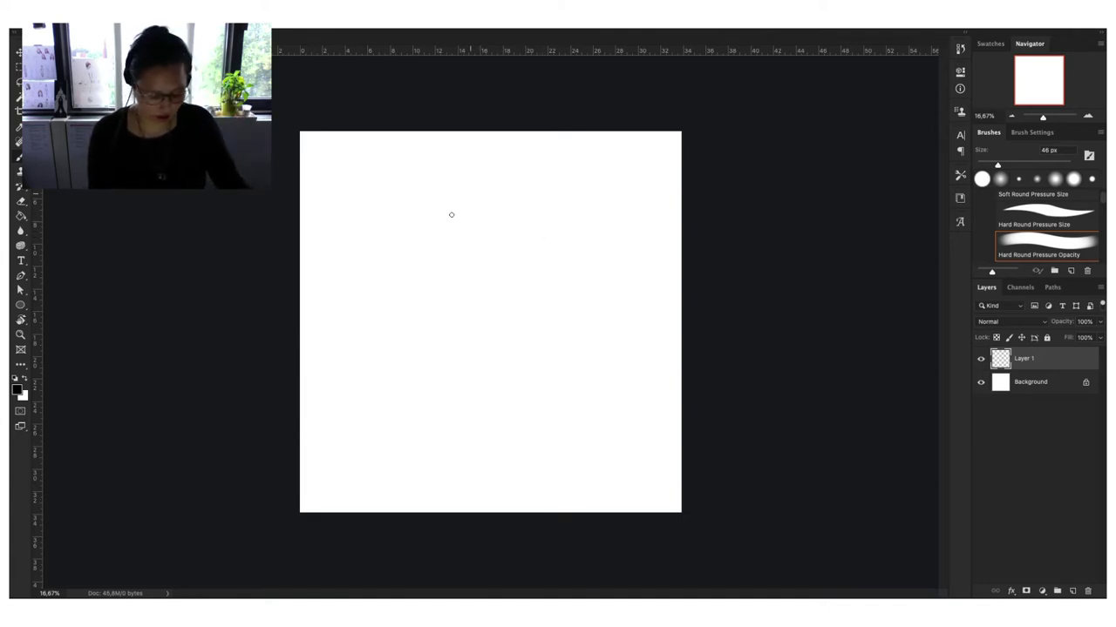
Sketch the skull's round cranium, eye sockets, nose opening and right cheekbone.
mouse_move(497, 186)
left_mouse_down()
mouse_move(436, 262)
mouse_move(557, 185)
mouse_move(542, 326)
left_mouse_up()
left_click_drag(472, 288, 506, 322)
left_click_drag(436, 292, 471, 342)
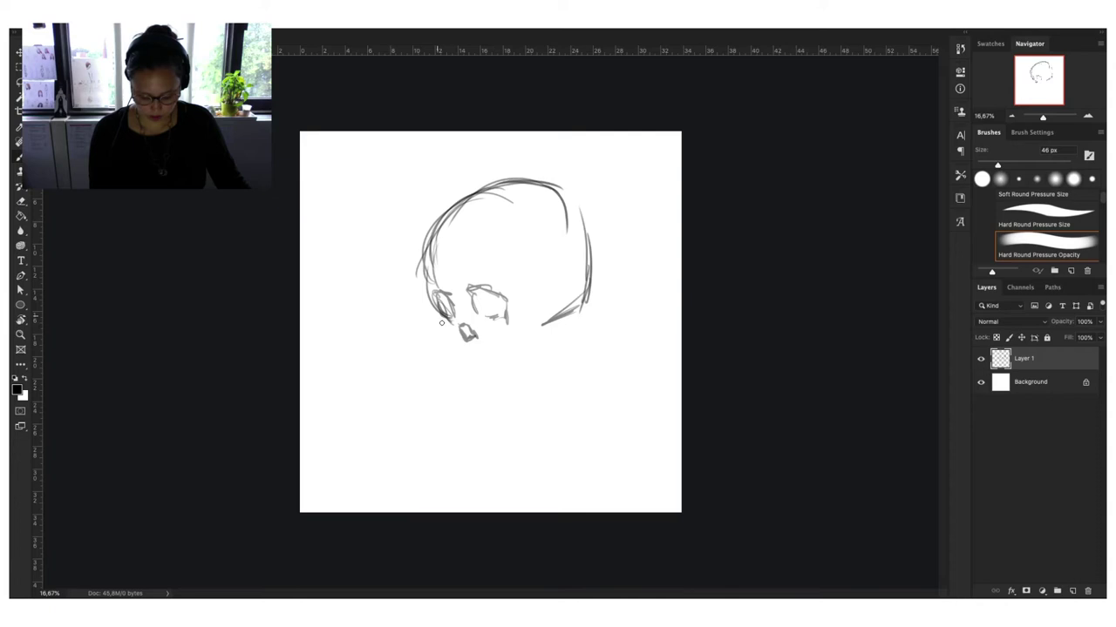
mouse_move(440, 326)
left_mouse_down()
mouse_move(457, 337)
mouse_move(527, 331)
left_mouse_up()
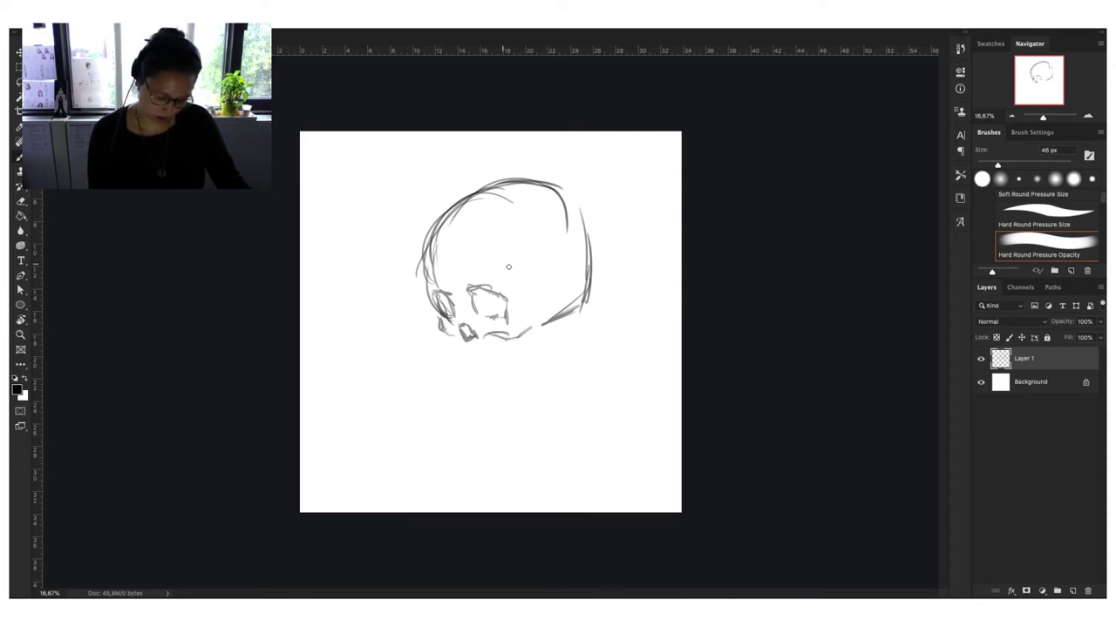
mouse_move(510, 275)
left_mouse_down()
mouse_move(532, 315)
mouse_move(547, 304)
left_mouse_up()
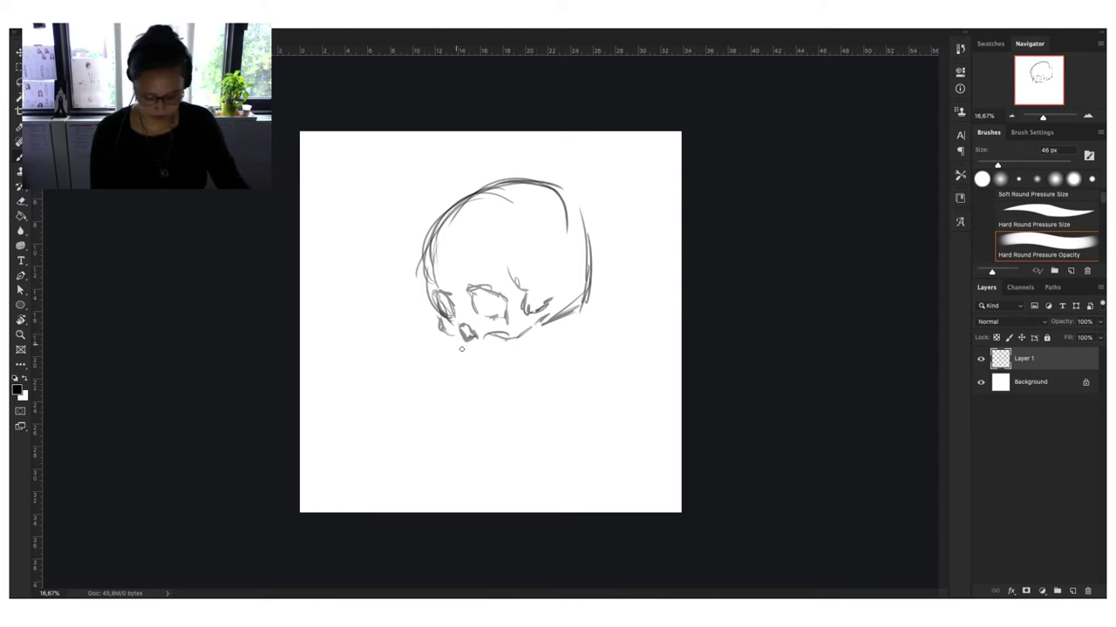
Sketch the front teeth and the lower jaw line from cheek to chin.
mouse_move(459, 343)
left_mouse_down()
mouse_move(467, 369)
mouse_move(521, 346)
left_mouse_up()
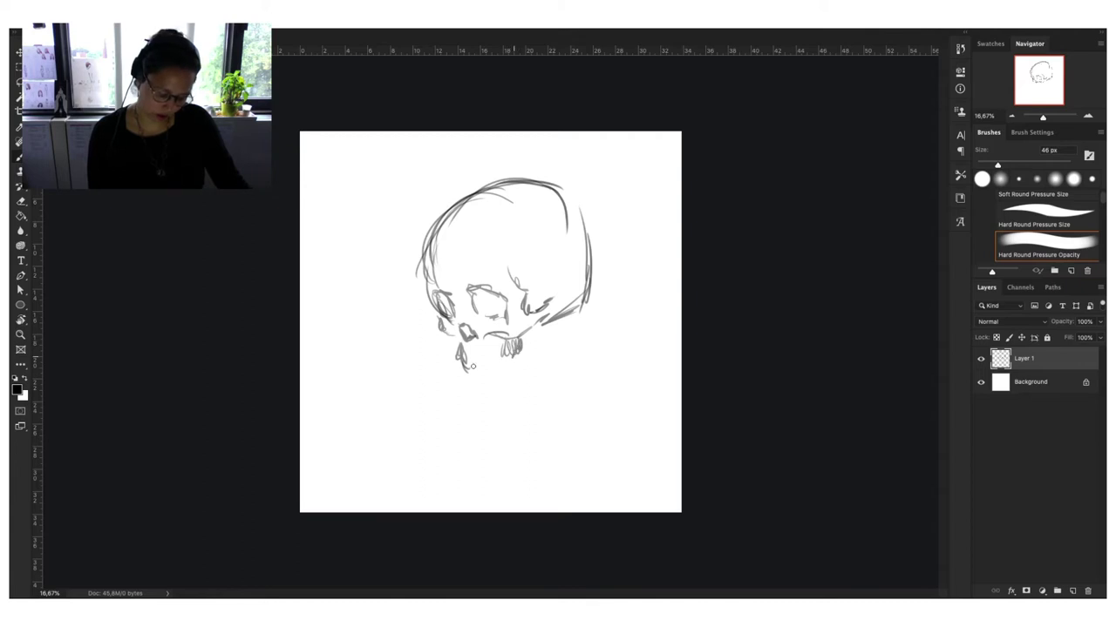
left_click_drag(467, 370, 498, 365)
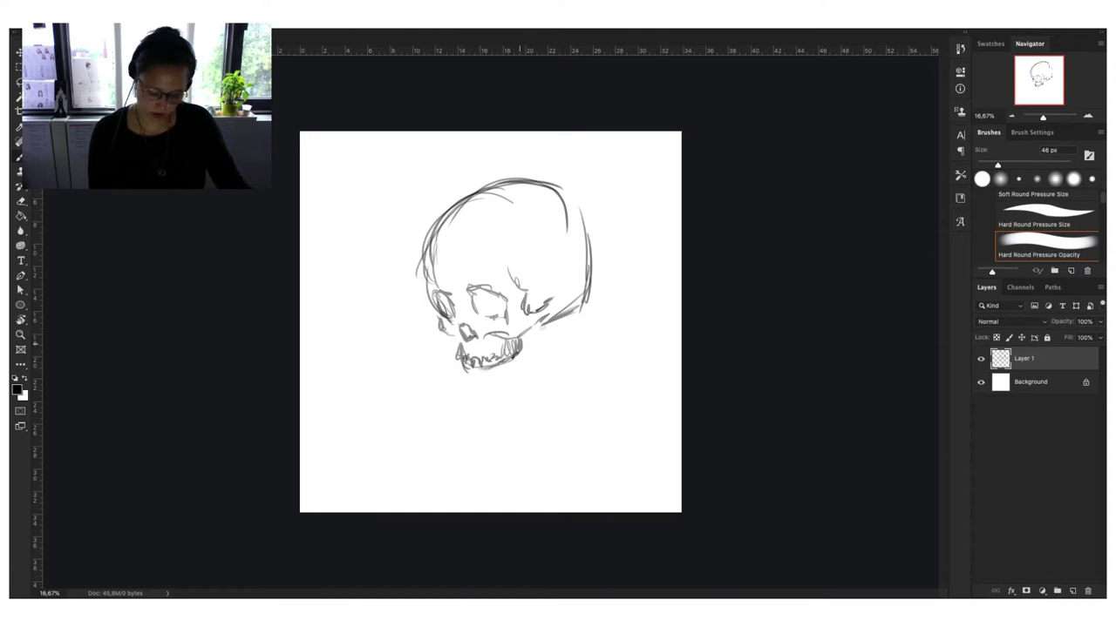
left_click_drag(473, 376, 488, 396)
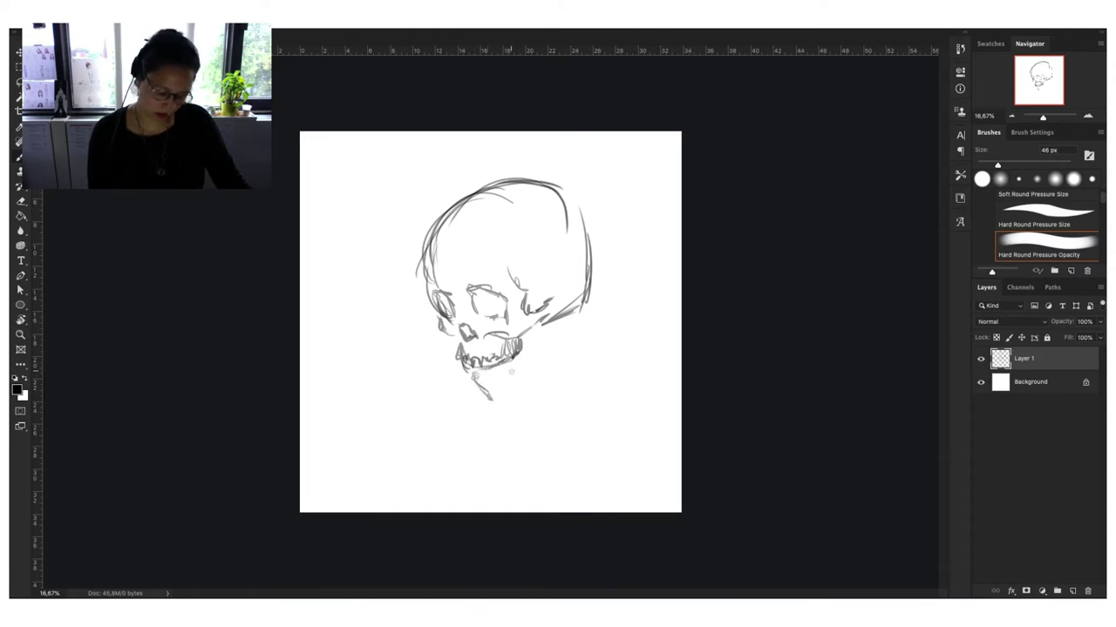
left_click_drag(526, 348, 537, 361)
left_click_drag(558, 324, 488, 397)
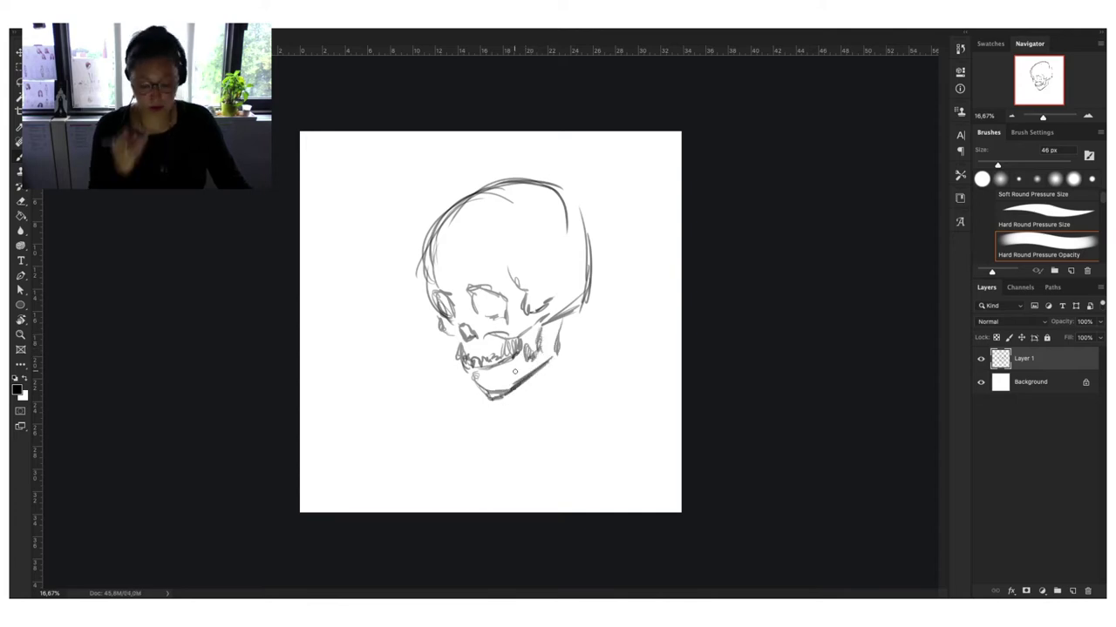
mouse_move(558, 326)
left_mouse_down()
mouse_move(549, 357)
mouse_move(556, 351)
left_mouse_up()
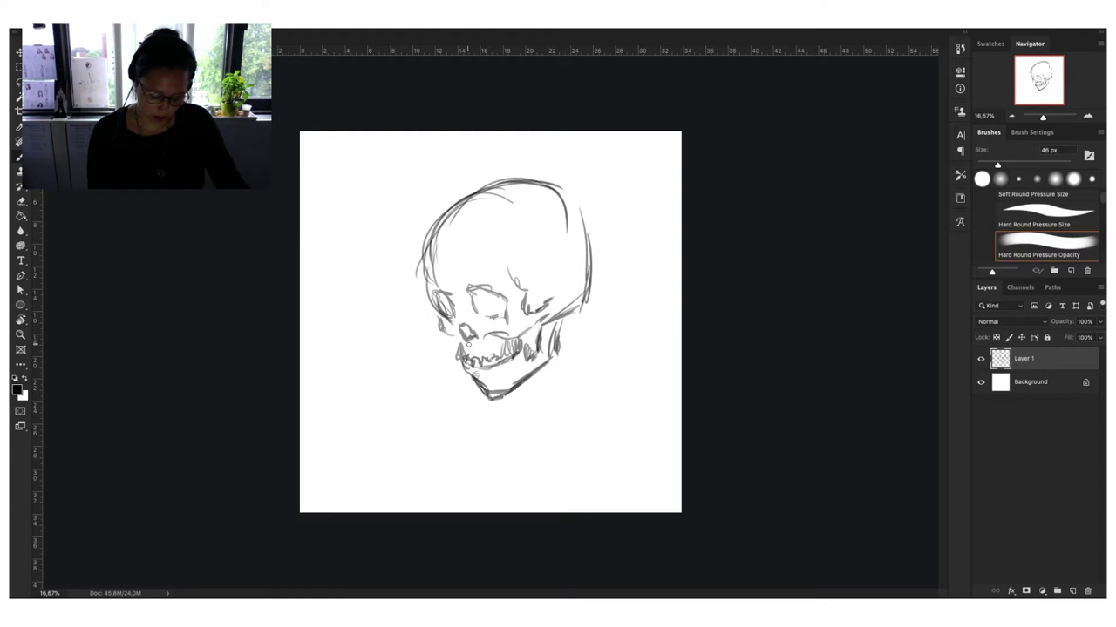
left_click_drag(462, 334, 456, 343)
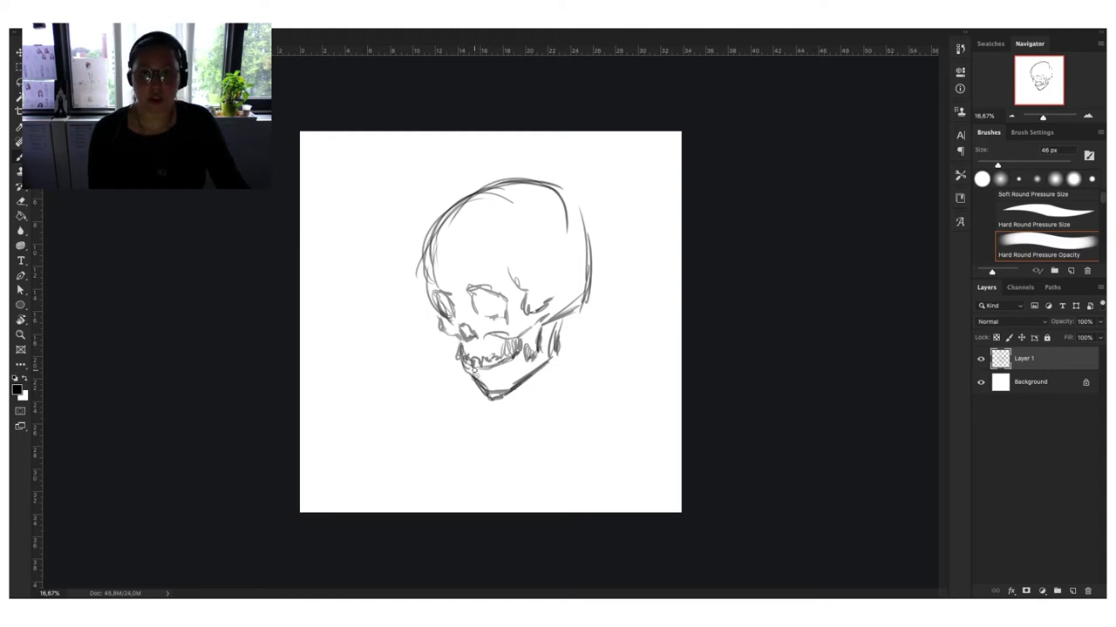
left_click_drag(558, 319, 554, 348)
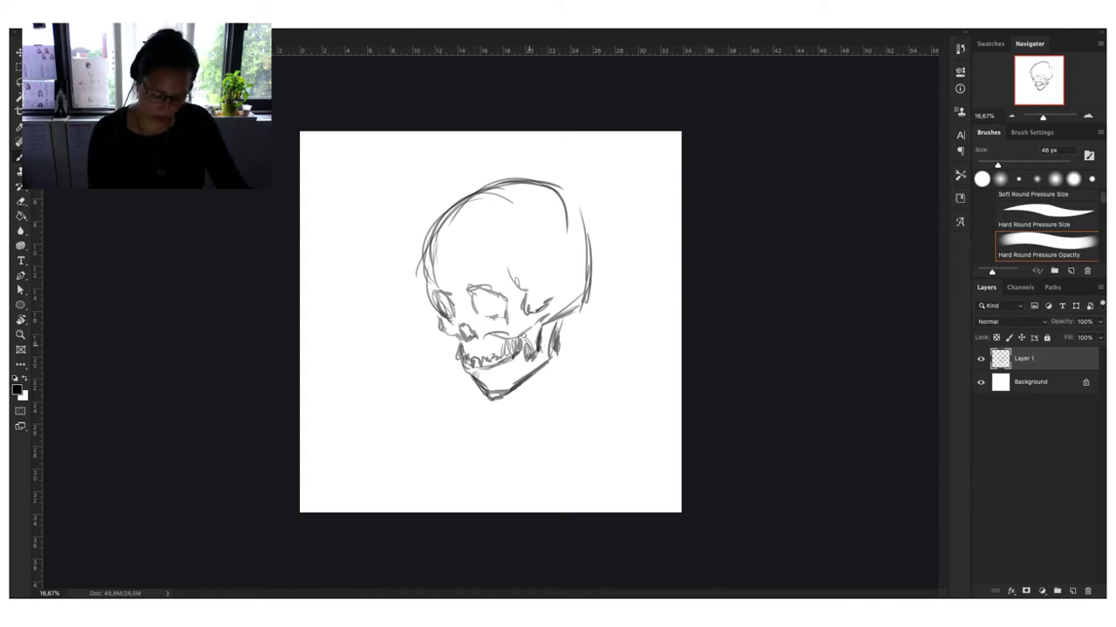
Shift the skull sketch slightly up and to the left.
key("v")
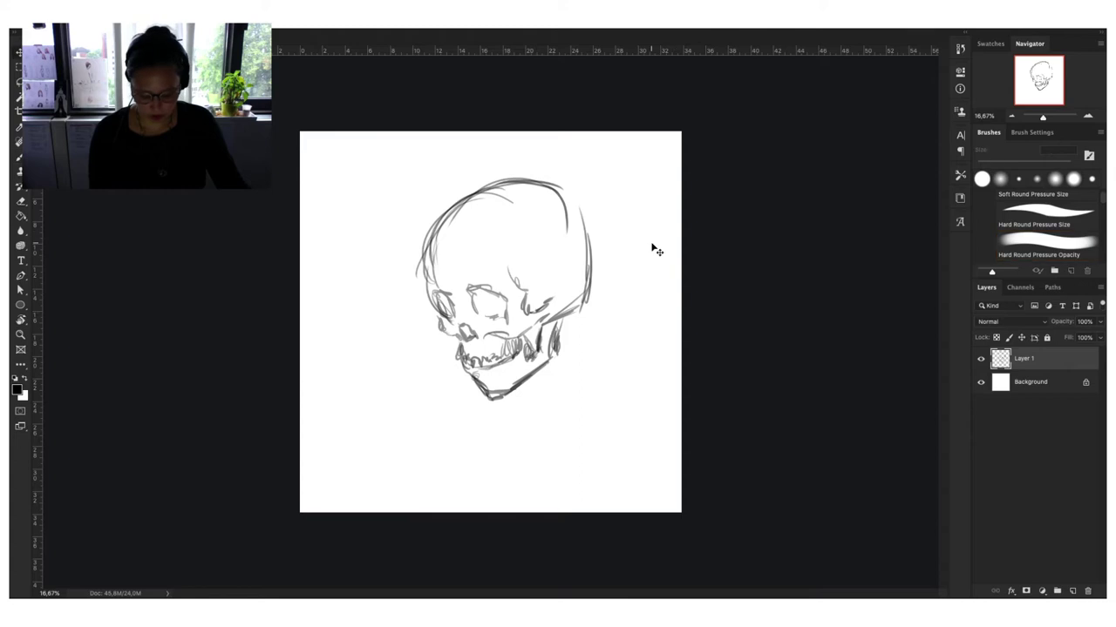
mouse_move(570, 315)
left_mouse_down()
mouse_move(551, 305)
mouse_move(561, 301)
left_mouse_up()
key("b")
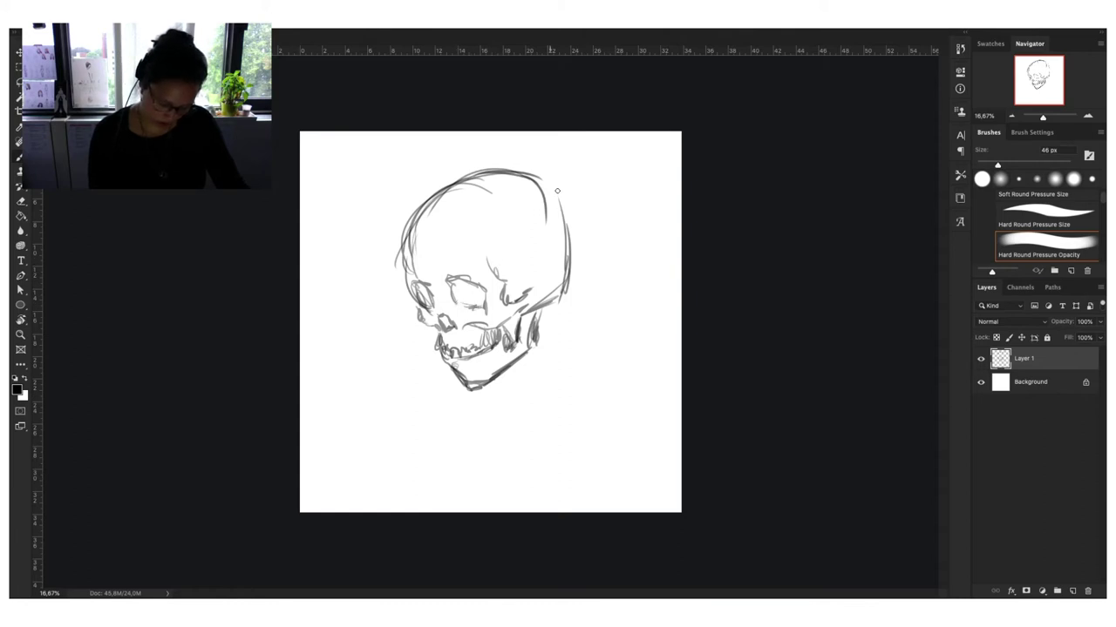
Reinforce the cranium sides, cheekbone and eye socket shapes with darker strokes.
mouse_move(557, 190)
left_mouse_down()
mouse_move(572, 272)
mouse_move(551, 303)
mouse_move(519, 302)
left_mouse_up()
left_click_drag(552, 292, 528, 305)
left_click_drag(453, 282, 456, 308)
left_click_drag(427, 281, 418, 328)
left_click_drag(479, 179, 401, 254)
mouse_move(420, 248)
left_mouse_down()
mouse_move(406, 311)
mouse_move(419, 326)
left_mouse_up()
mouse_move(441, 287)
left_mouse_down()
mouse_move(430, 309)
mouse_move(413, 291)
mouse_move(485, 311)
mouse_move(492, 300)
mouse_move(456, 284)
mouse_move(486, 305)
mouse_move(435, 303)
left_mouse_up()
Darken the eye socket, nasal cavity, jaw and chin line, and the cranium outline.
mouse_move(449, 321)
left_mouse_down()
mouse_move(442, 315)
mouse_move(479, 358)
mouse_move(489, 353)
left_mouse_up()
mouse_move(523, 312)
left_mouse_down()
mouse_move(512, 344)
mouse_move(538, 302)
mouse_move(513, 305)
left_mouse_up()
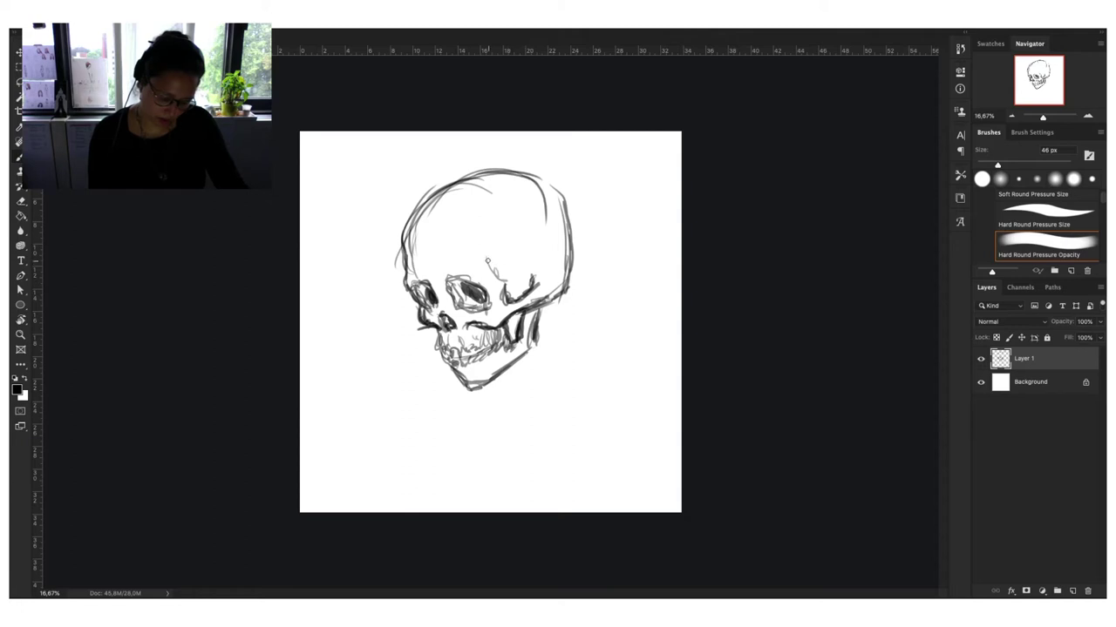
left_click_drag(488, 260, 502, 278)
mouse_move(437, 329)
left_mouse_down()
mouse_move(471, 390)
mouse_move(499, 380)
mouse_move(574, 274)
mouse_move(566, 204)
left_mouse_up()
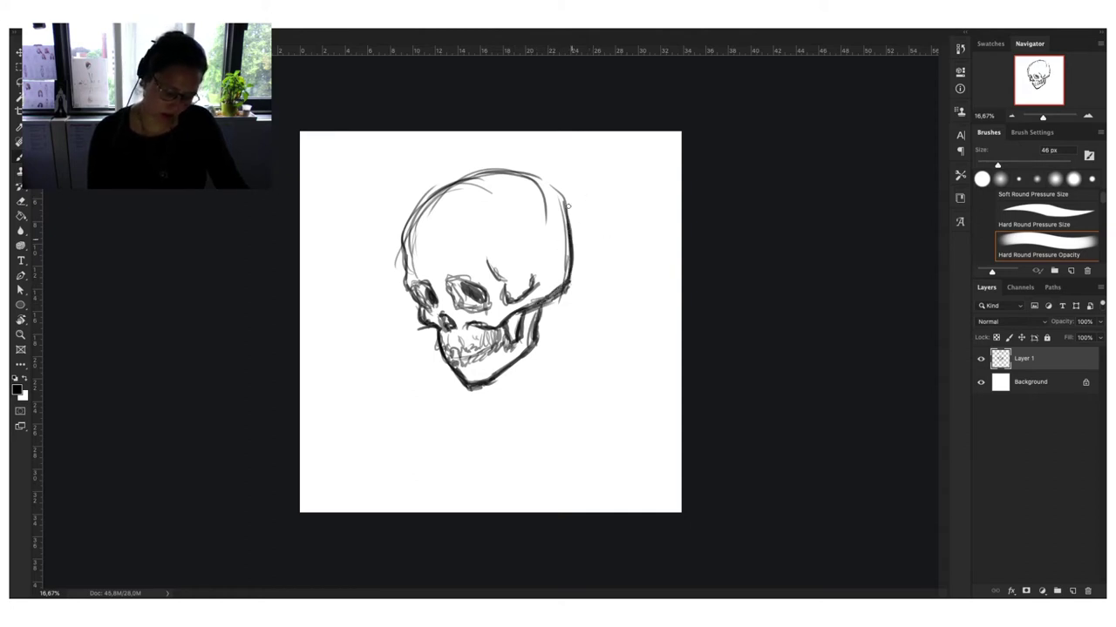
left_click_drag(568, 244, 565, 197)
mouse_move(408, 266)
left_mouse_down()
mouse_move(410, 211)
mouse_move(481, 172)
left_mouse_up()
mouse_move(419, 204)
left_mouse_down()
mouse_move(544, 185)
mouse_move(562, 197)
mouse_move(542, 302)
mouse_move(524, 315)
left_mouse_up()
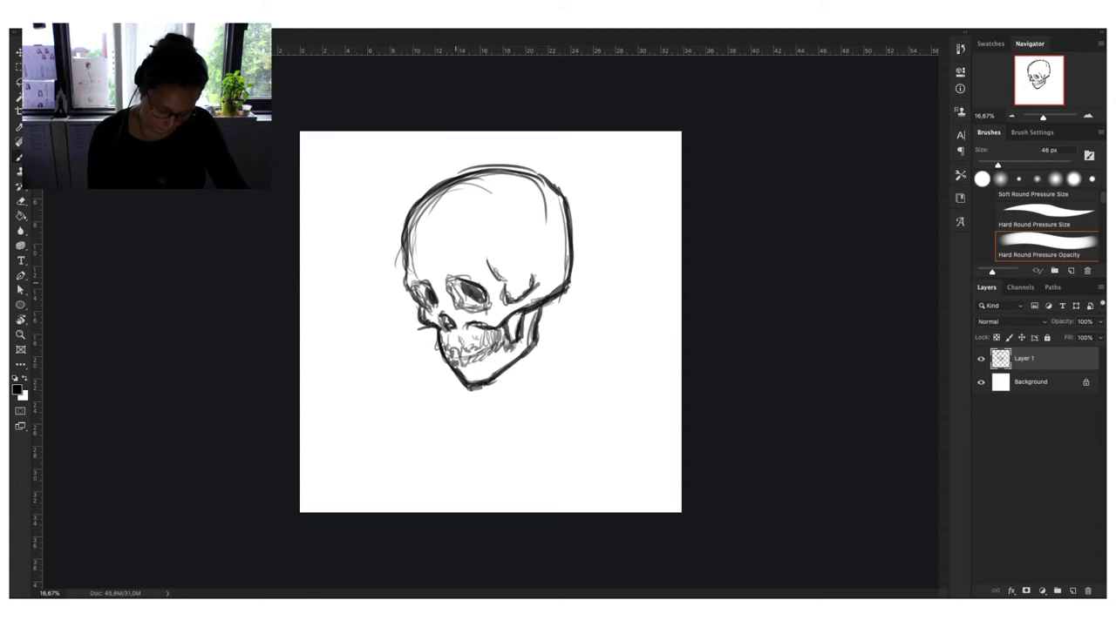
Sketch the neck vertebrae below the jaw, the right shoulder and the collarbone.
mouse_move(549, 300)
left_mouse_down()
mouse_move(540, 357)
mouse_move(584, 409)
left_mouse_up()
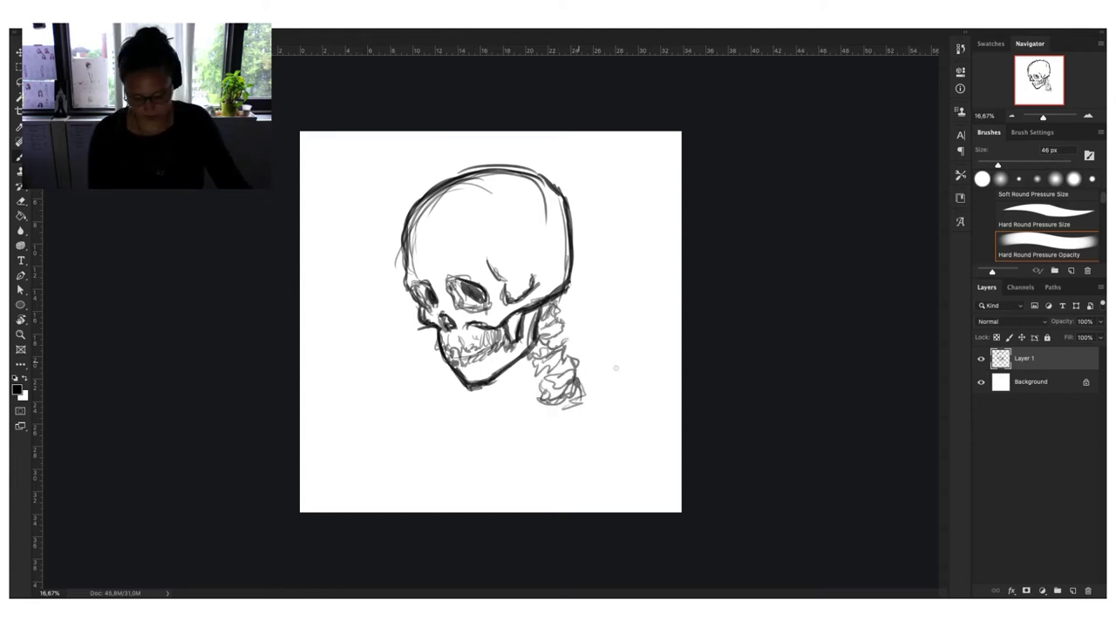
mouse_move(580, 362)
left_mouse_down()
mouse_move(610, 370)
mouse_move(619, 390)
left_mouse_up()
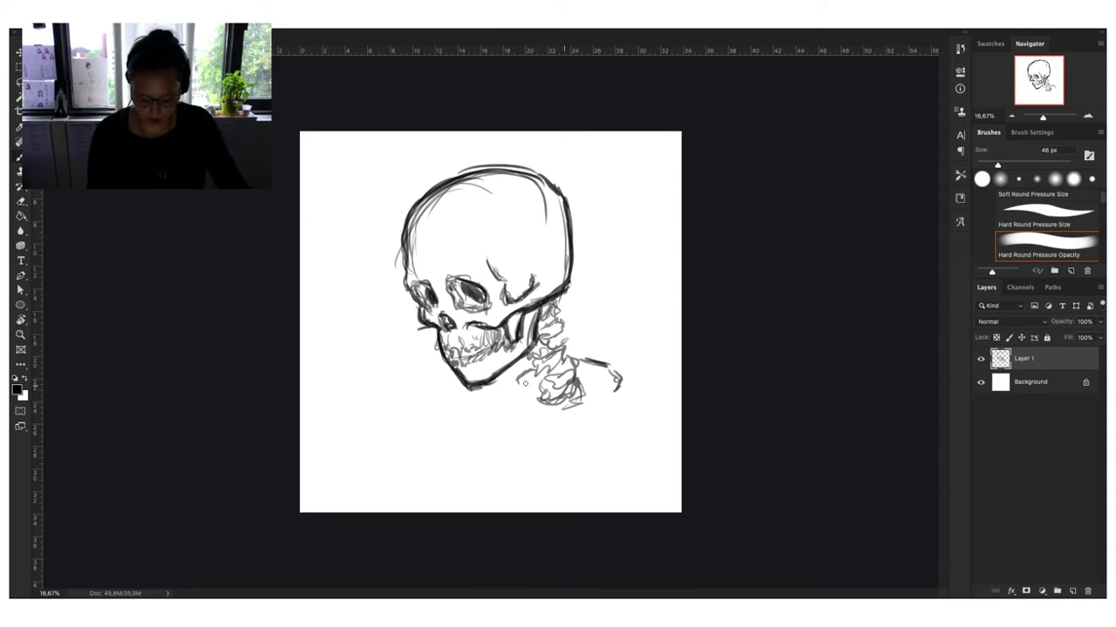
left_click_drag(524, 400, 519, 398)
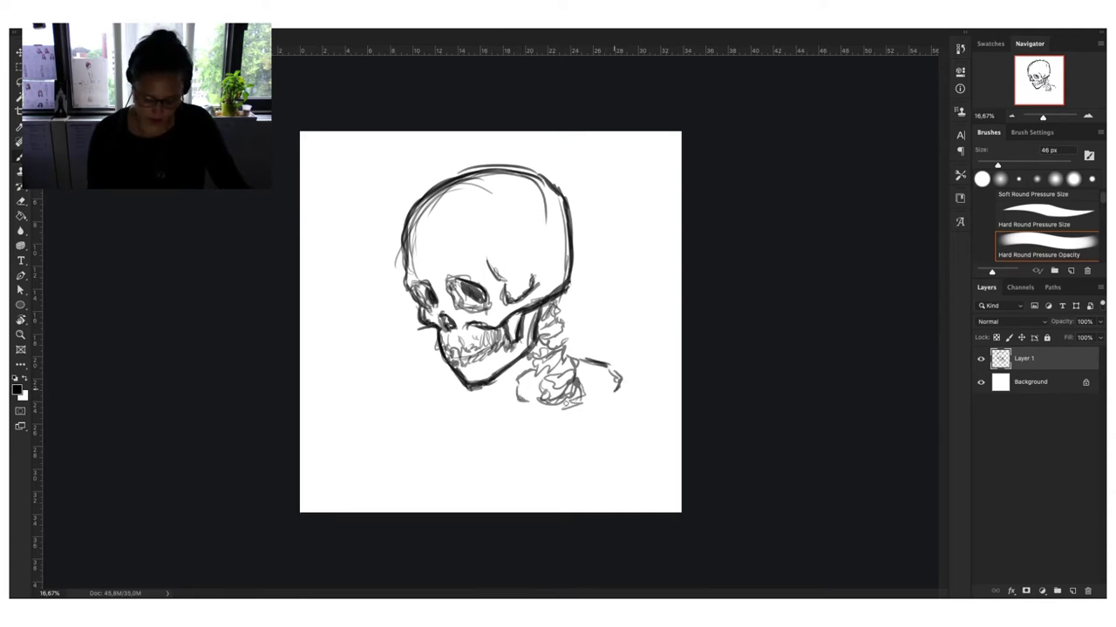
mouse_move(624, 383)
left_mouse_down()
mouse_move(565, 407)
mouse_move(600, 368)
mouse_move(584, 362)
mouse_move(512, 394)
mouse_move(546, 398)
mouse_move(558, 411)
mouse_move(536, 428)
mouse_move(545, 419)
mouse_move(561, 432)
left_mouse_up()
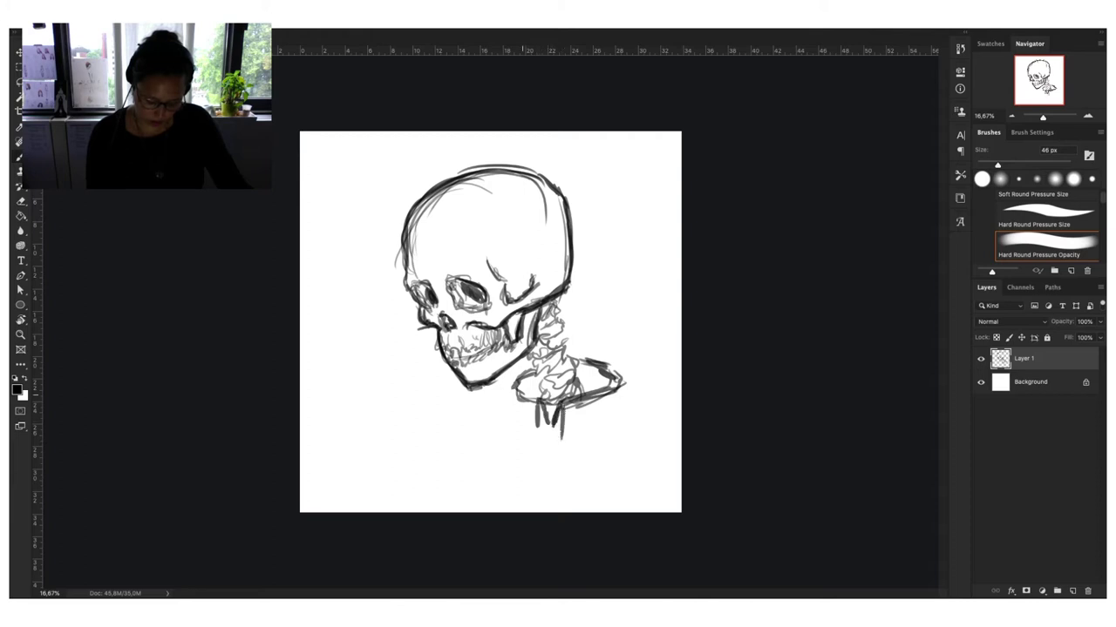
left_click_drag(534, 398, 521, 375)
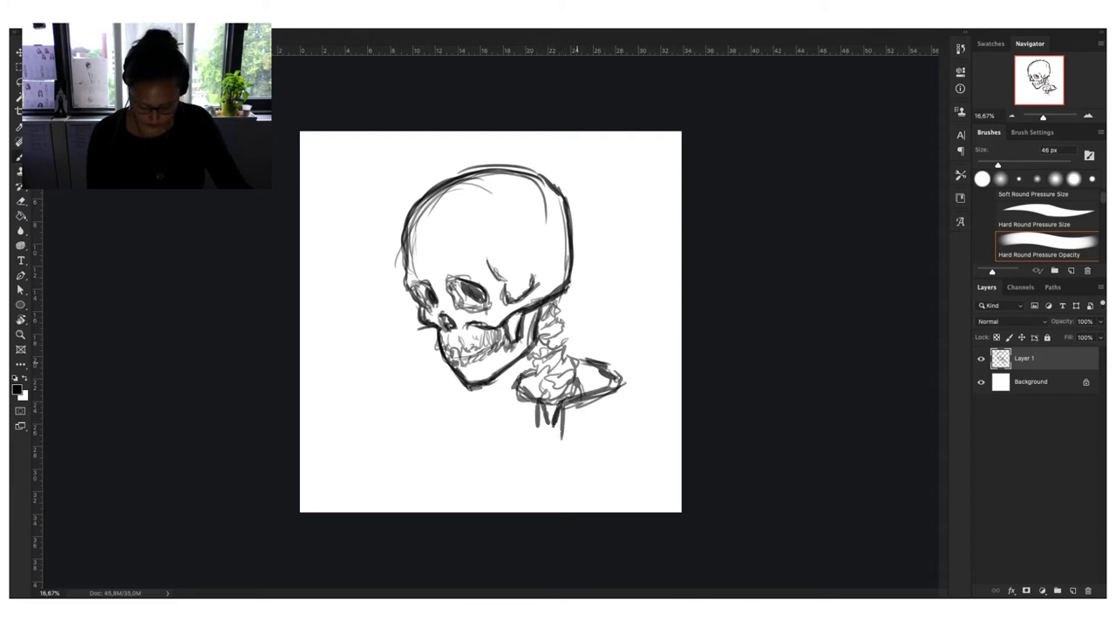
Extend both shoulder lines and the left arm out to the canvas edges.
left_click_drag(619, 378, 627, 426)
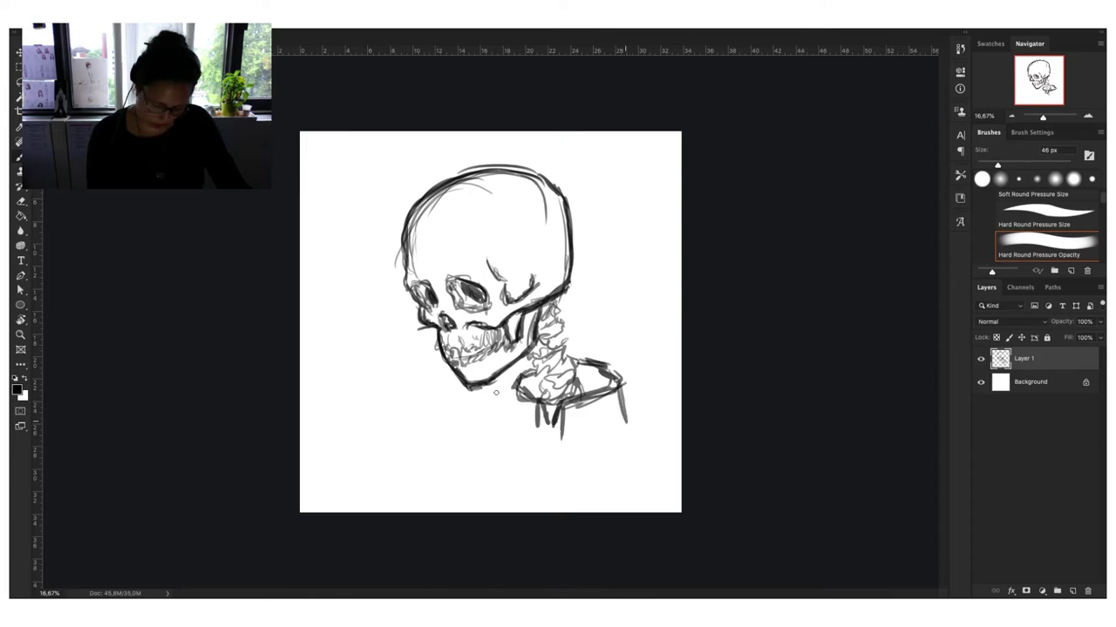
left_click_drag(512, 379, 509, 418)
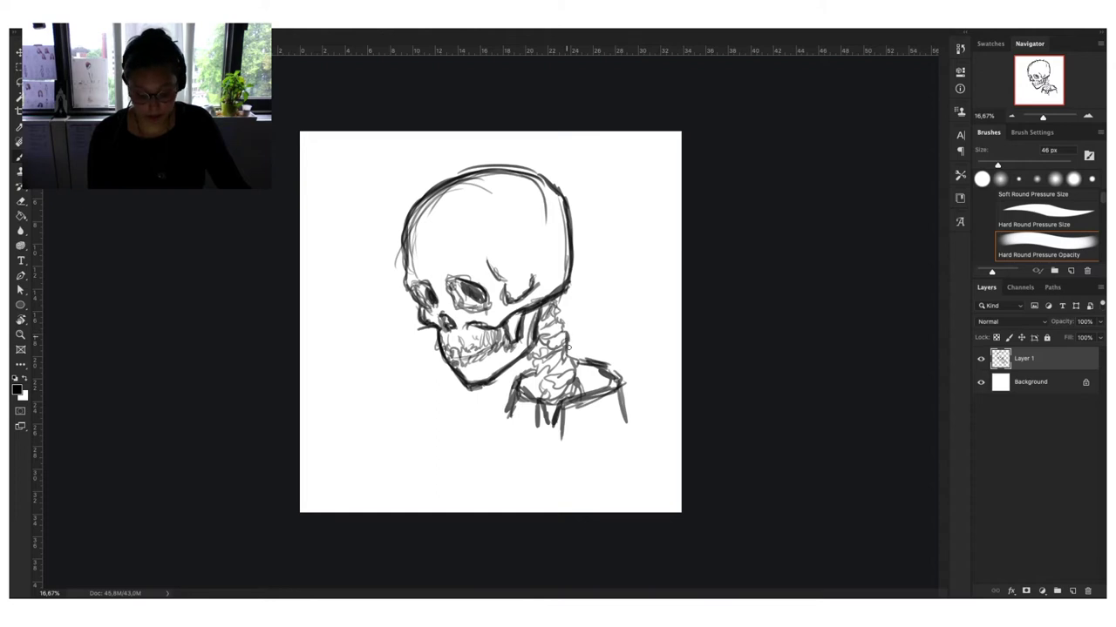
mouse_move(569, 349)
left_mouse_down()
mouse_move(579, 389)
mouse_move(539, 401)
left_mouse_up()
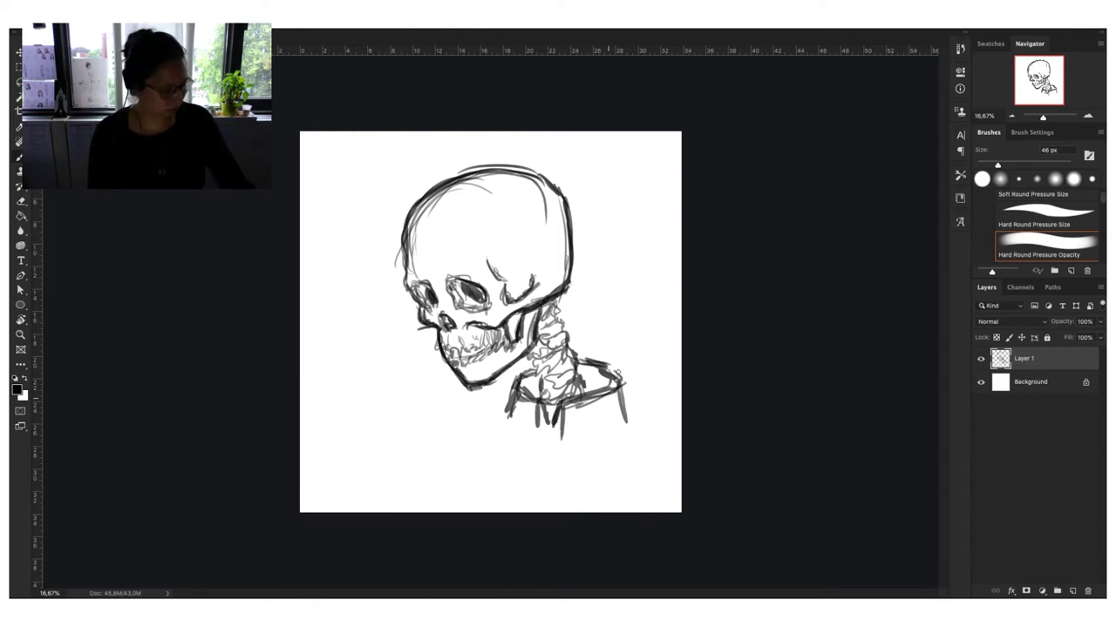
mouse_move(623, 408)
left_mouse_down()
mouse_move(619, 429)
mouse_move(665, 458)
left_mouse_up()
mouse_move(513, 410)
left_mouse_down()
mouse_move(498, 435)
mouse_move(431, 465)
mouse_move(406, 503)
left_mouse_up()
left_click_drag(630, 415, 680, 474)
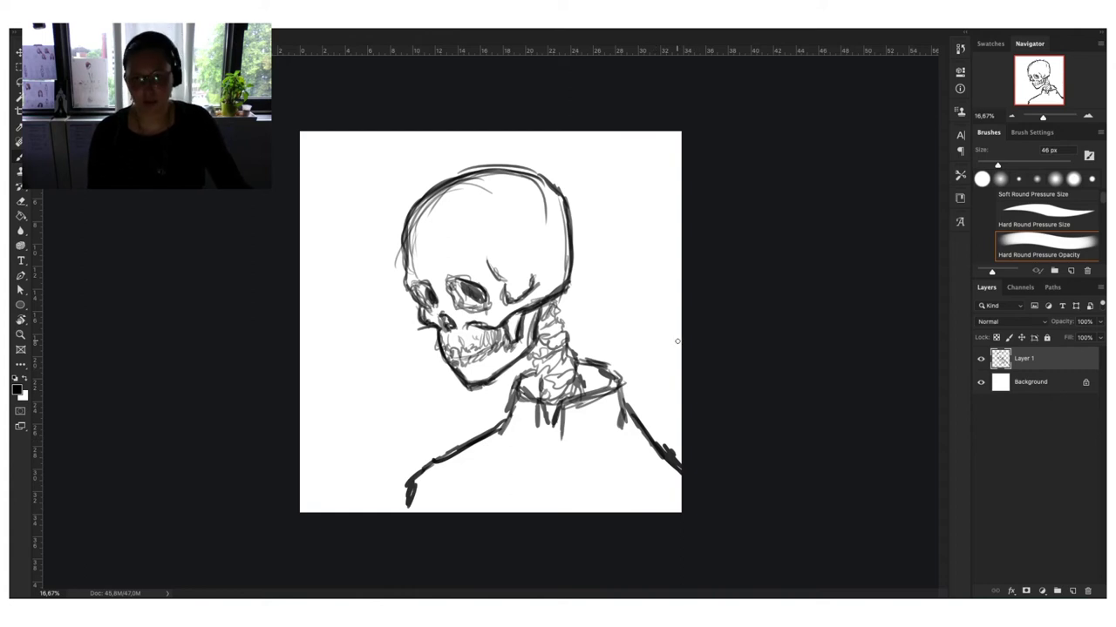
Lasso-select the skull and nudge it right and slightly up.
key("l")
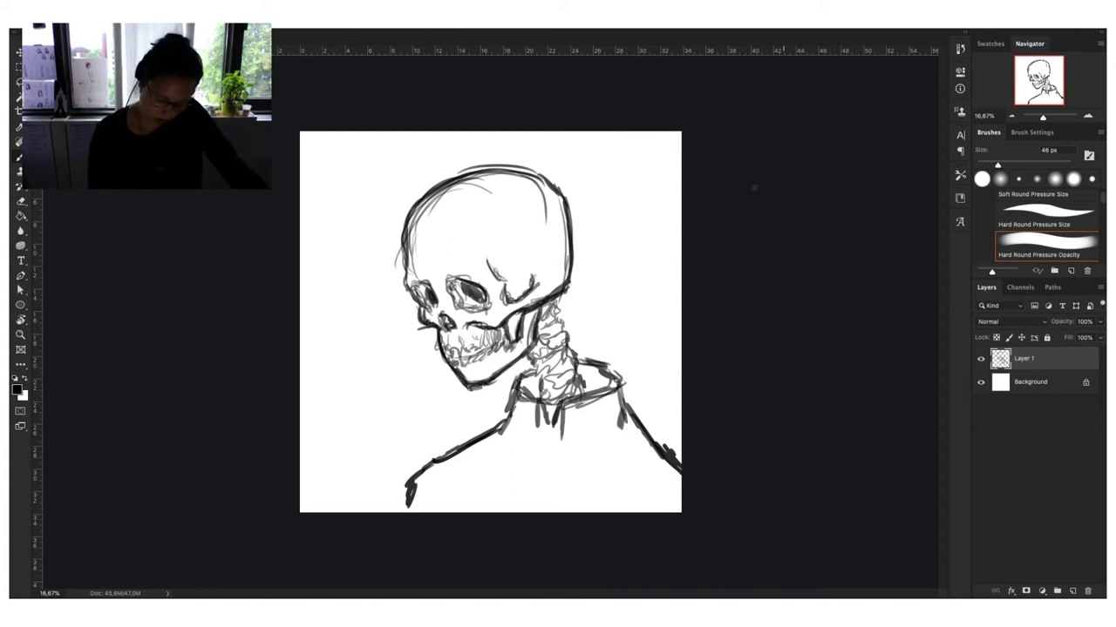
left_click_drag(531, 357, 544, 349)
left_click_drag(549, 299, 562, 293)
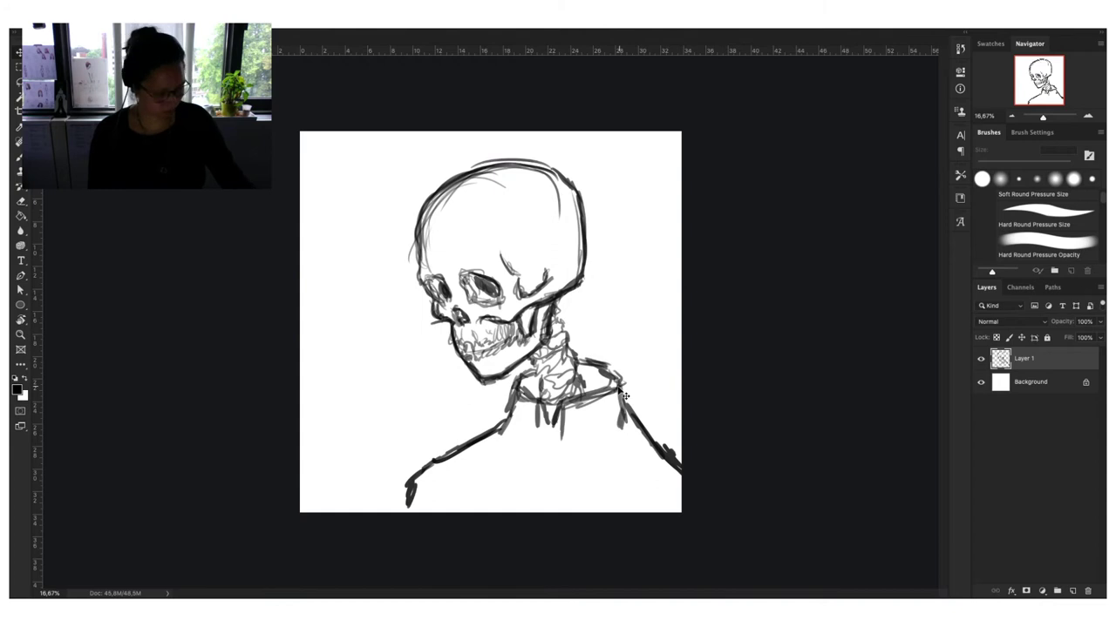
Darken the eye socket, thicken the neck, and draw the torso's side lines.
left_click_drag(434, 276, 450, 289)
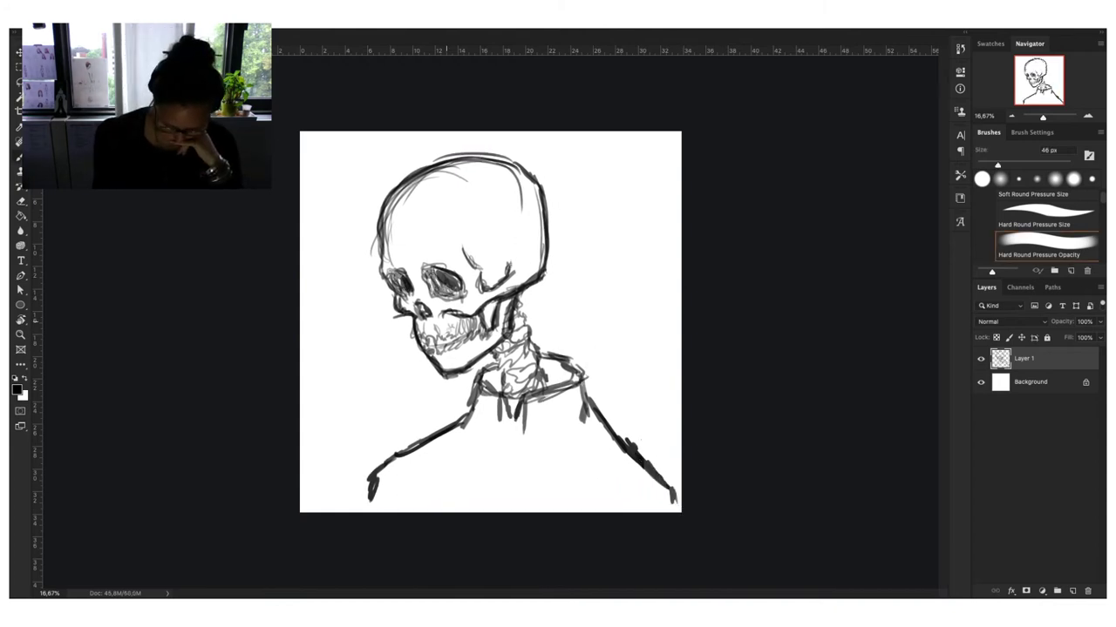
mouse_move(501, 394)
left_mouse_down()
mouse_move(491, 434)
mouse_move(464, 433)
left_mouse_up()
mouse_move(575, 383)
left_mouse_down()
mouse_move(601, 424)
mouse_move(536, 512)
left_mouse_up()
left_click_drag(477, 420, 472, 494)
left_click_drag(555, 458, 532, 513)
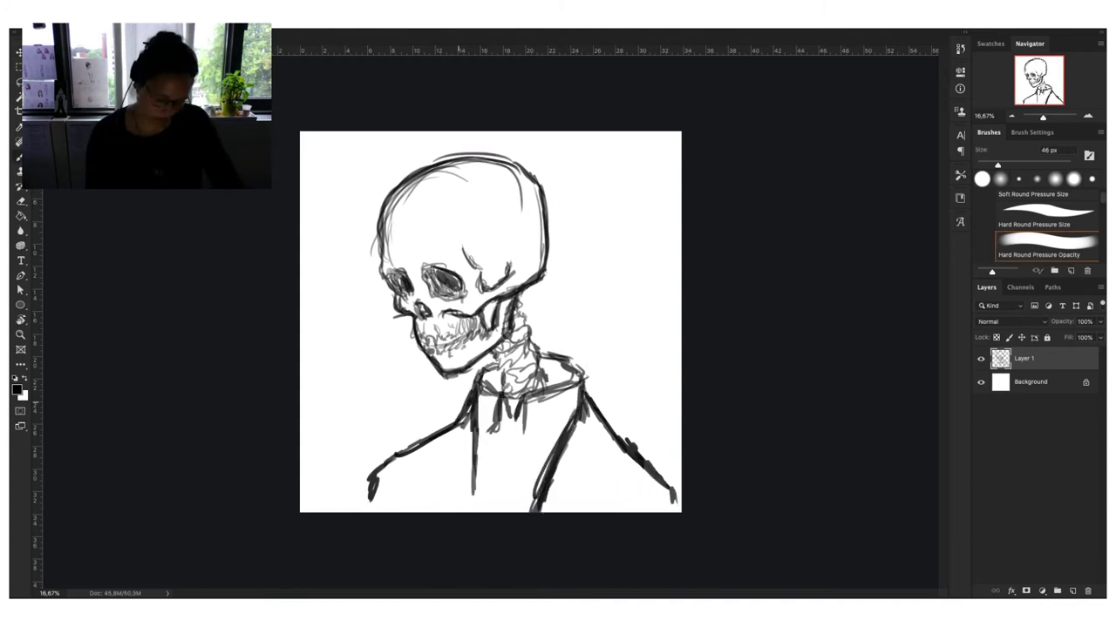
left_click_drag(595, 412, 601, 501)
left_click_drag(599, 441, 604, 512)
left_click_drag(595, 415, 603, 497)
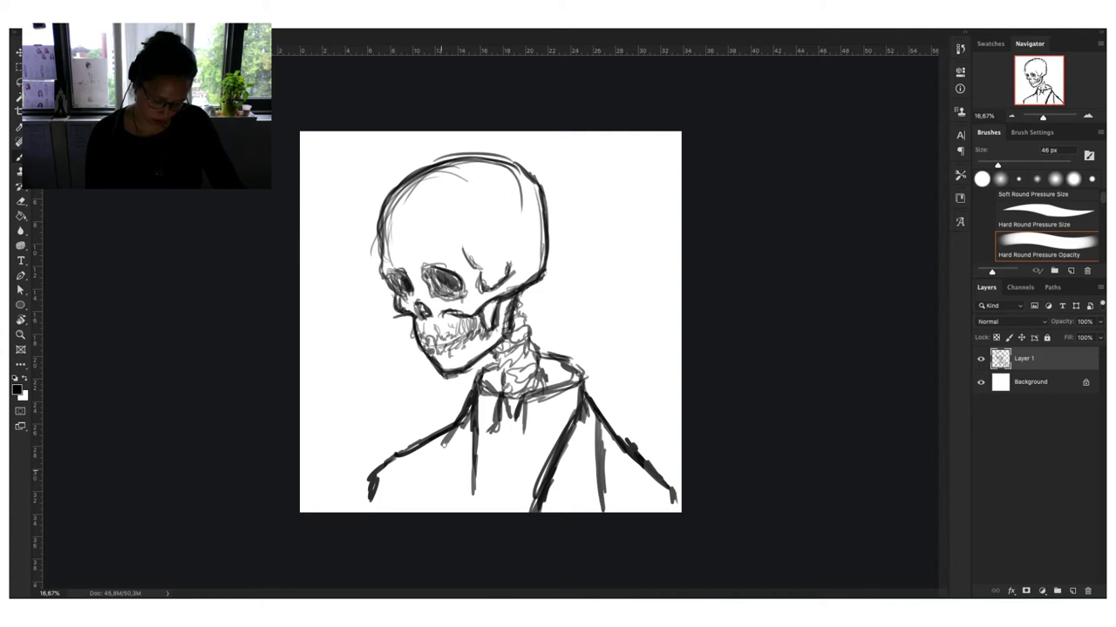
Darken the collar lines and add a torso line and a small chest mark.
left_click_drag(450, 434, 422, 512)
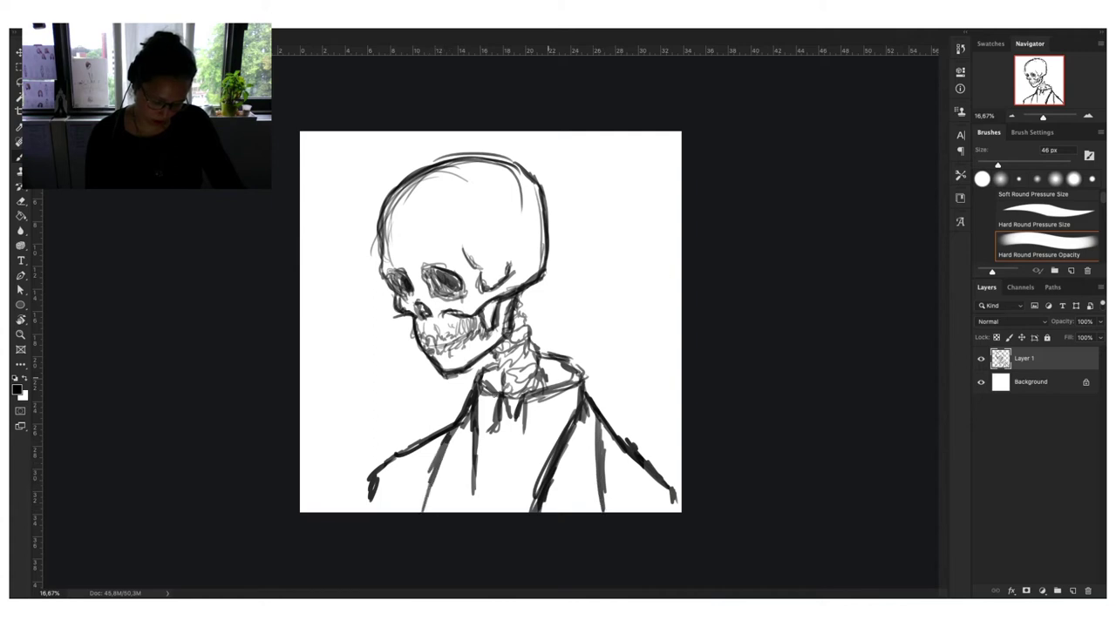
mouse_move(497, 413)
left_mouse_down()
mouse_move(483, 443)
mouse_move(526, 441)
mouse_move(526, 457)
mouse_move(547, 446)
left_mouse_up()
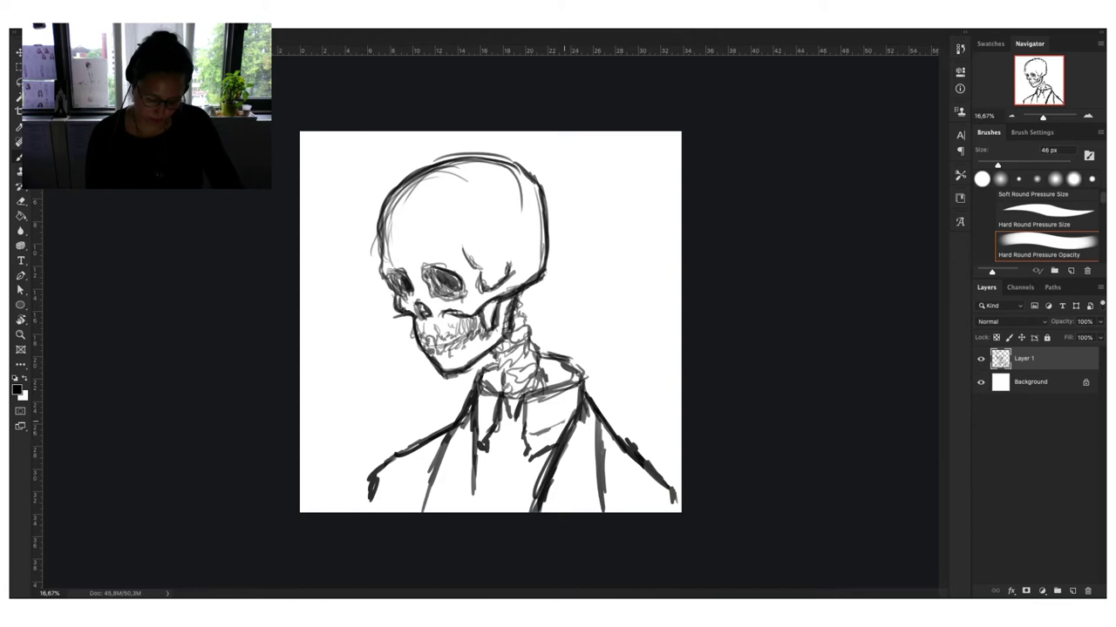
mouse_move(574, 366)
left_mouse_down()
mouse_move(579, 392)
mouse_move(542, 356)
mouse_move(478, 394)
left_mouse_up()
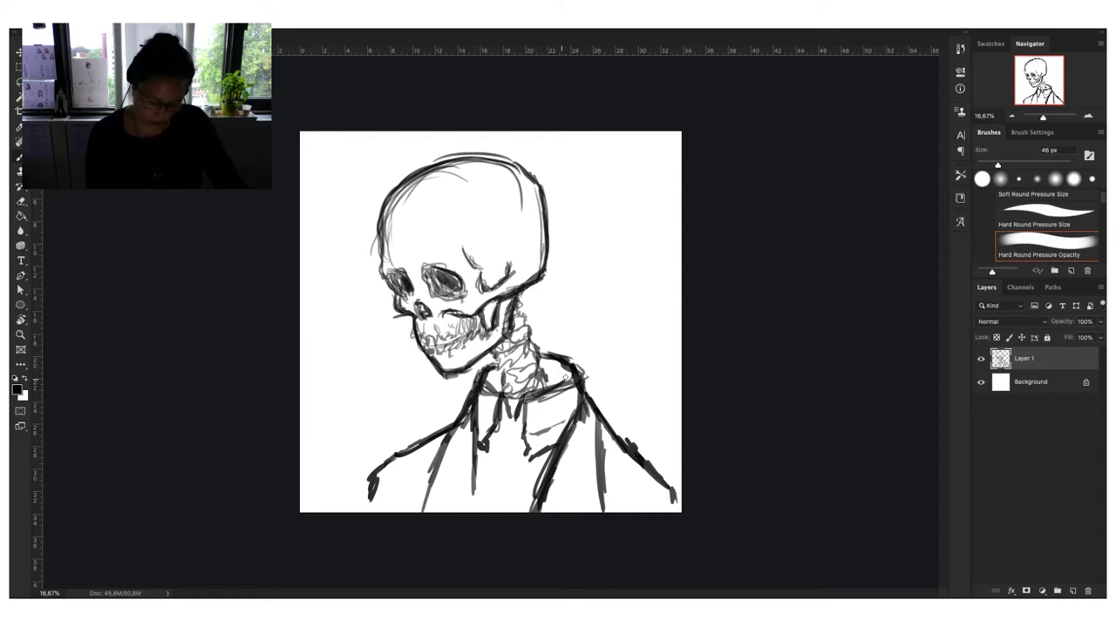
left_click_drag(566, 377, 571, 369)
mouse_move(518, 427)
left_mouse_down()
mouse_move(498, 434)
mouse_move(493, 462)
mouse_move(510, 450)
mouse_move(509, 462)
mouse_move(495, 464)
left_mouse_up()
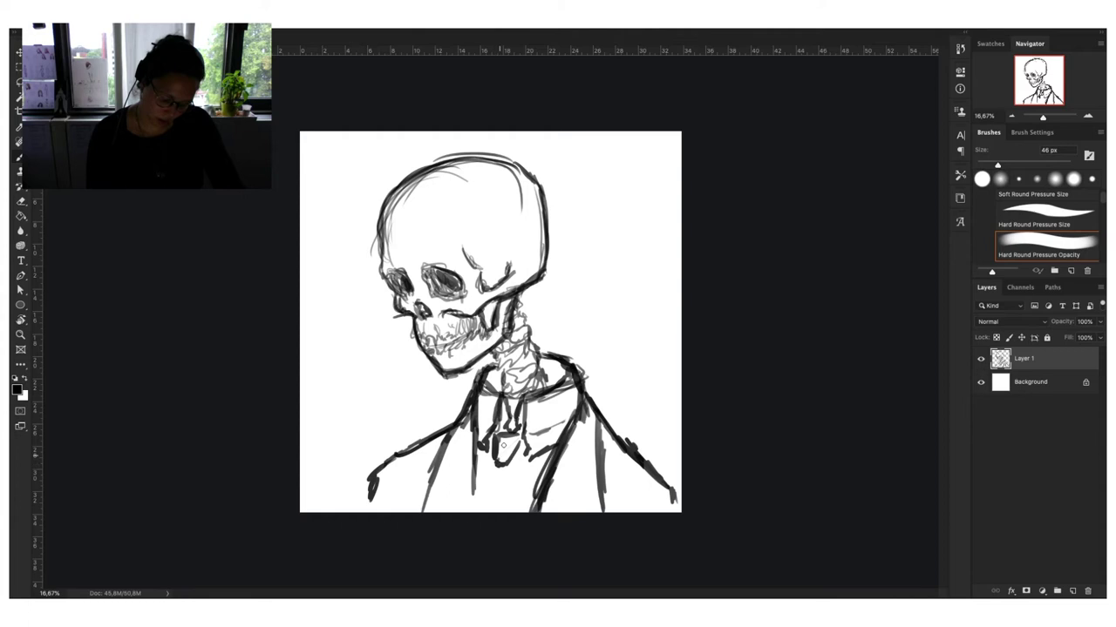
Shade the tie knot and hanging tie, and touch up the collar and neck.
mouse_move(504, 435)
left_mouse_down()
mouse_move(511, 462)
mouse_move(481, 512)
left_mouse_up()
mouse_move(511, 469)
left_mouse_down()
mouse_move(505, 511)
mouse_move(506, 491)
mouse_move(472, 513)
mouse_move(513, 513)
left_mouse_up()
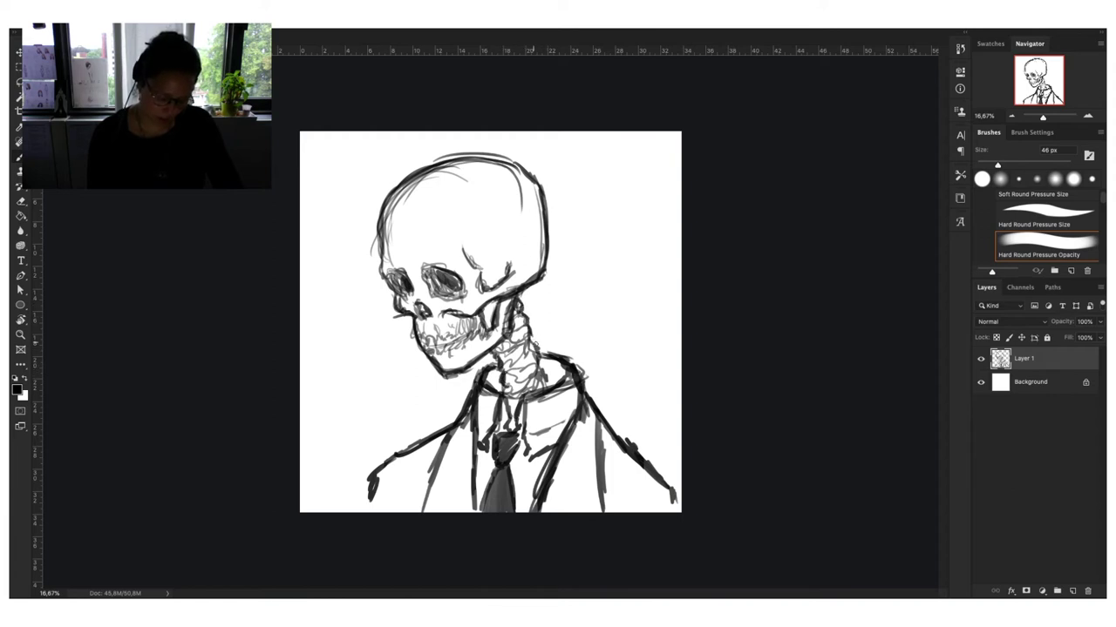
left_click_drag(534, 336, 540, 353)
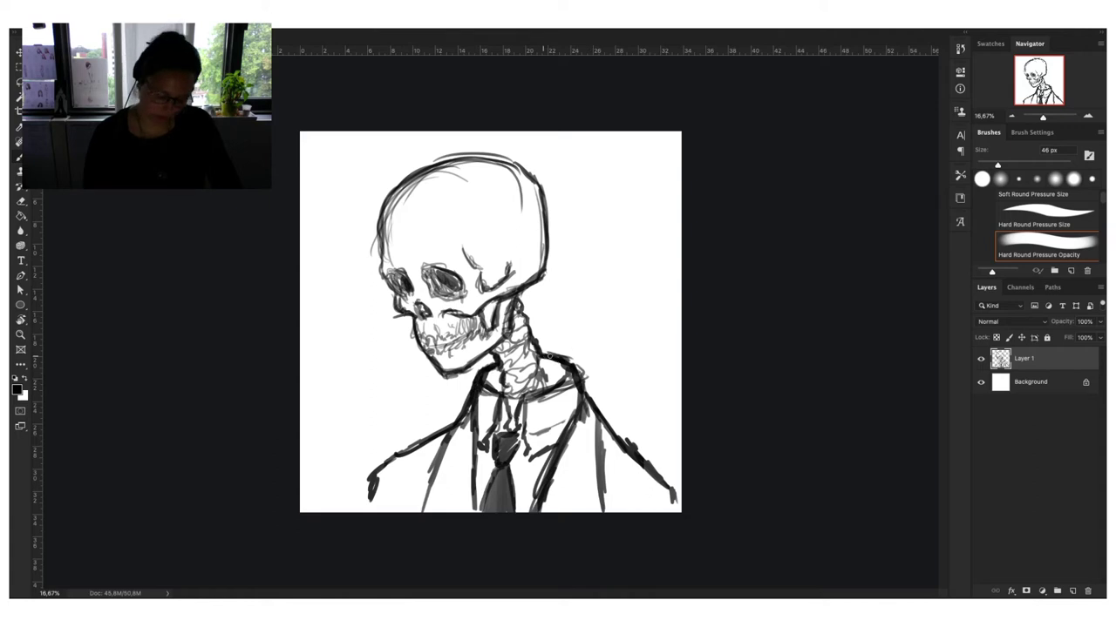
Thicken both shoulder lines to the canvas edges and the skull and jaw outline.
left_click_drag(545, 353, 678, 490)
left_click_drag(471, 408, 366, 512)
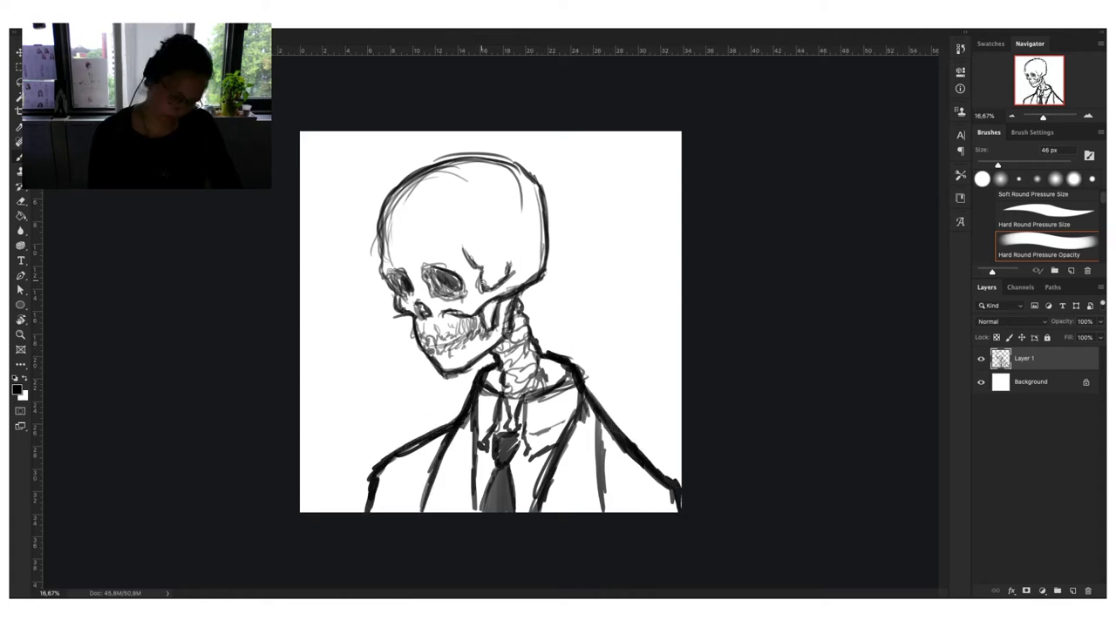
mouse_move(380, 297)
left_mouse_down()
mouse_move(549, 229)
mouse_move(519, 296)
left_mouse_up()
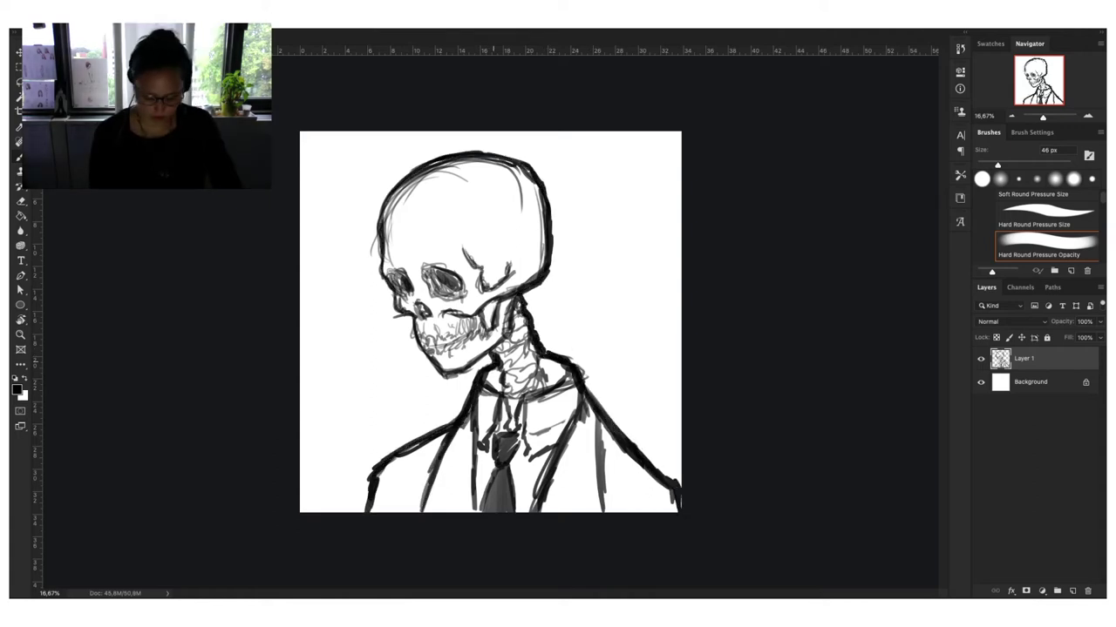
left_click_drag(495, 352, 459, 371)
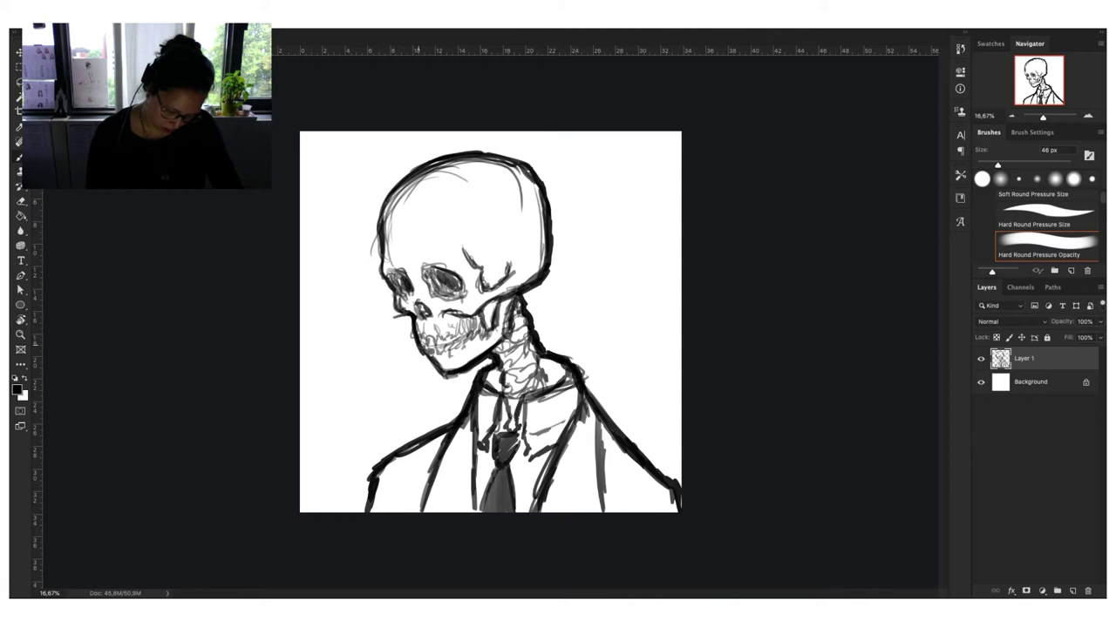
left_click_drag(421, 345, 437, 368)
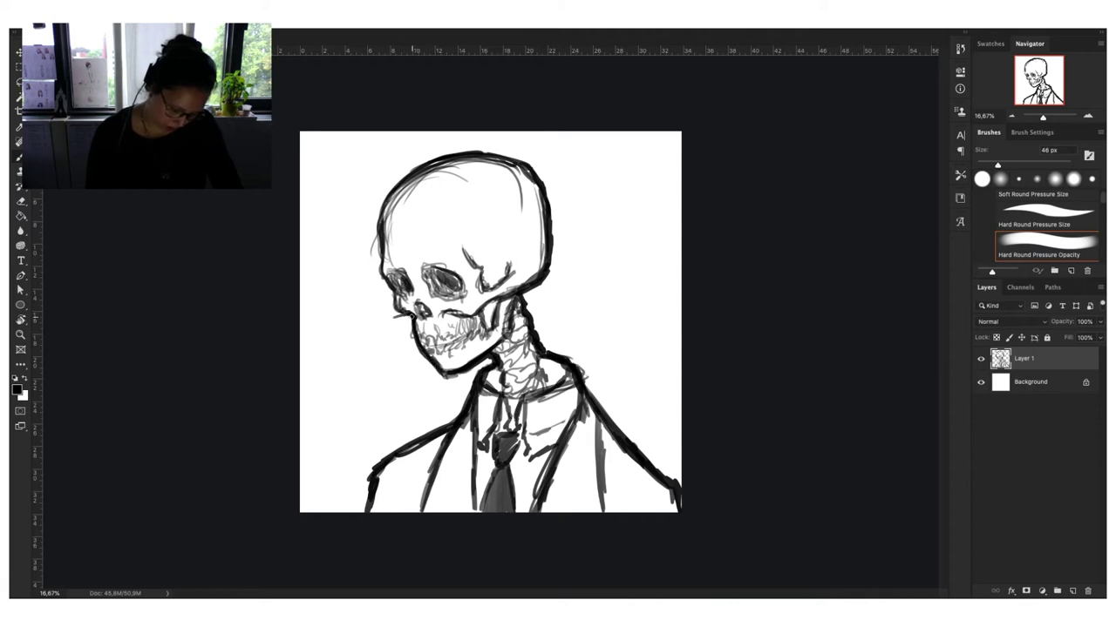
mouse_move(409, 318)
left_mouse_down()
mouse_move(394, 305)
mouse_move(380, 247)
mouse_move(389, 188)
mouse_move(464, 155)
mouse_move(519, 162)
left_mouse_up()
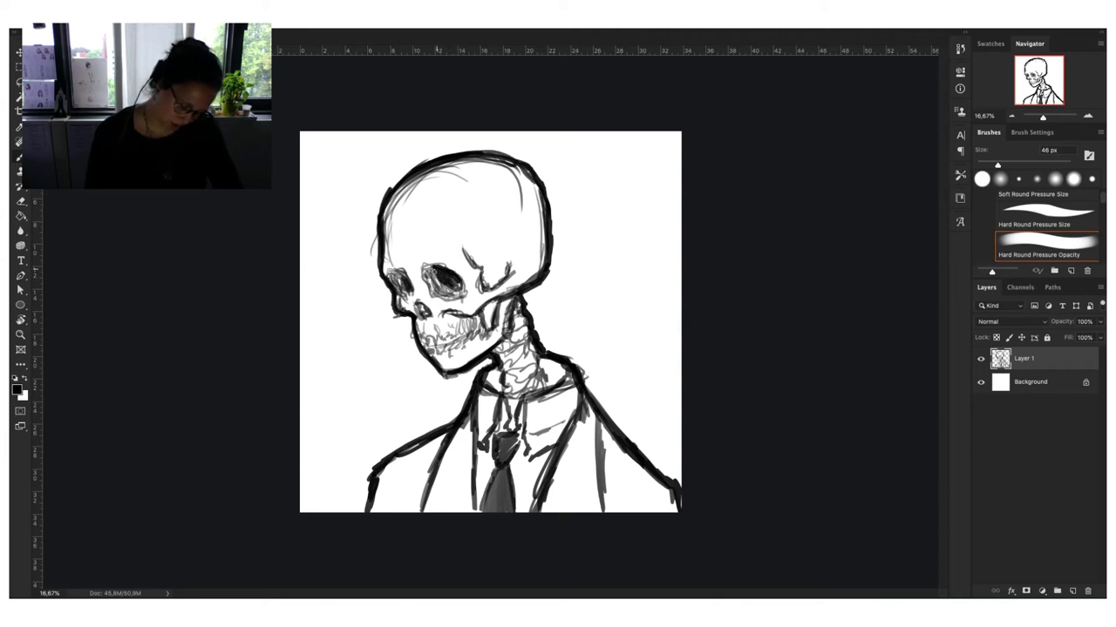
Shade inside the left eye socket and darken the jaw and teeth line.
left_click_drag(431, 269, 441, 289)
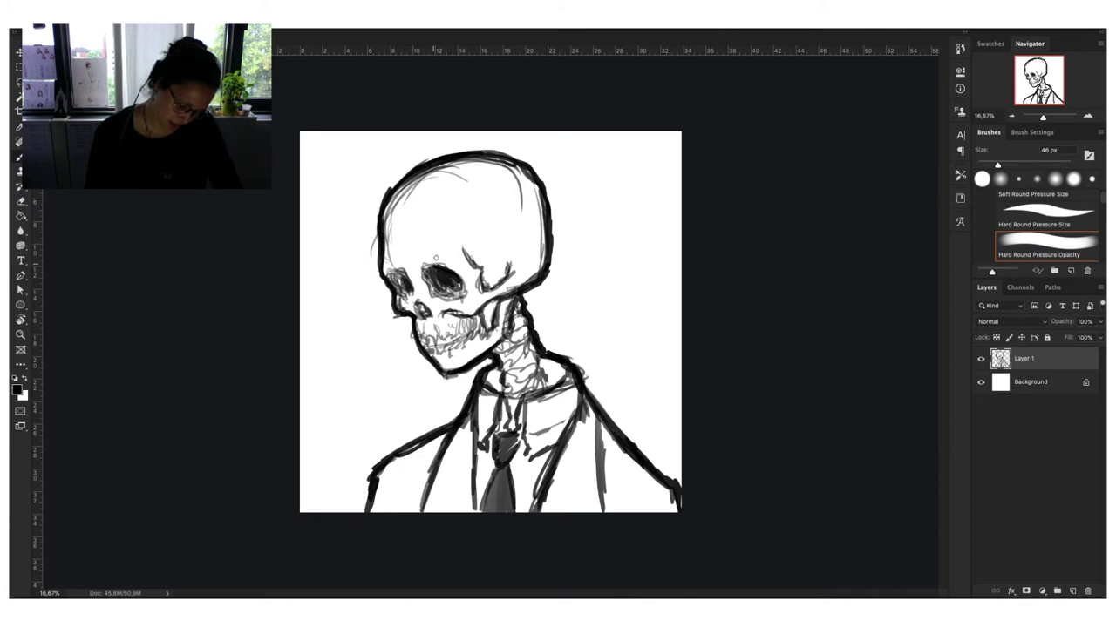
left_click_drag(409, 287, 407, 296)
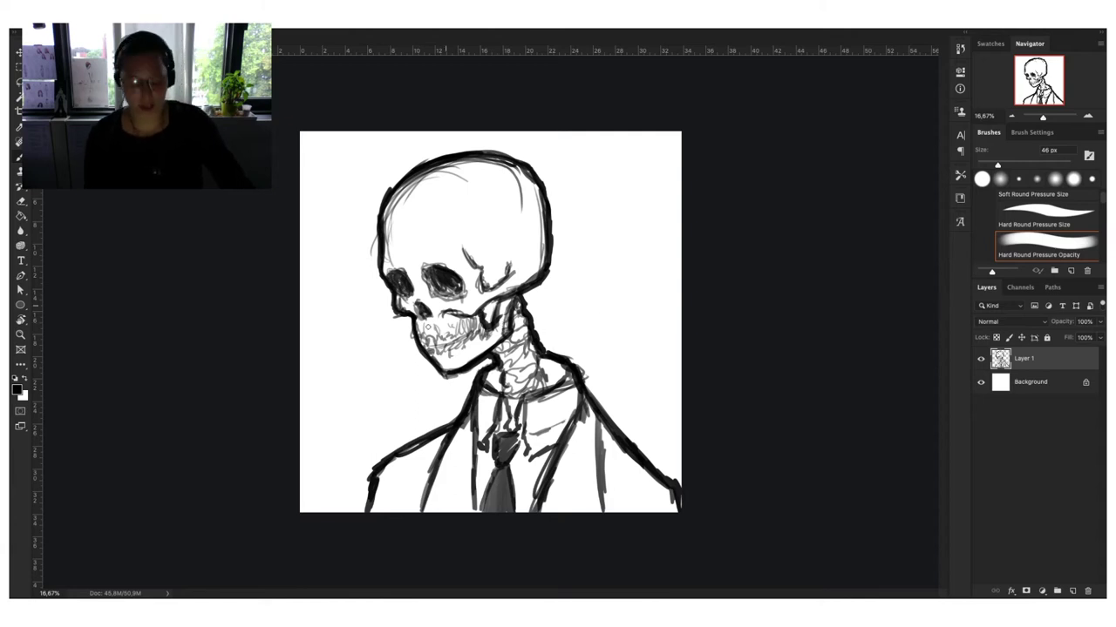
left_click_drag(423, 348, 481, 326)
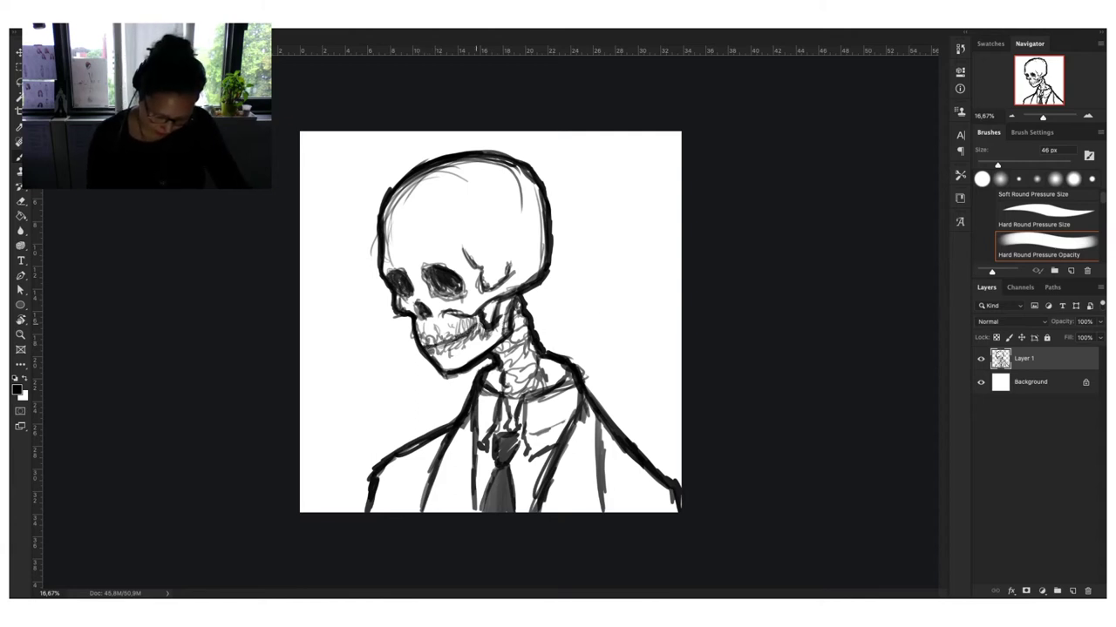
left_click_drag(425, 347, 484, 329)
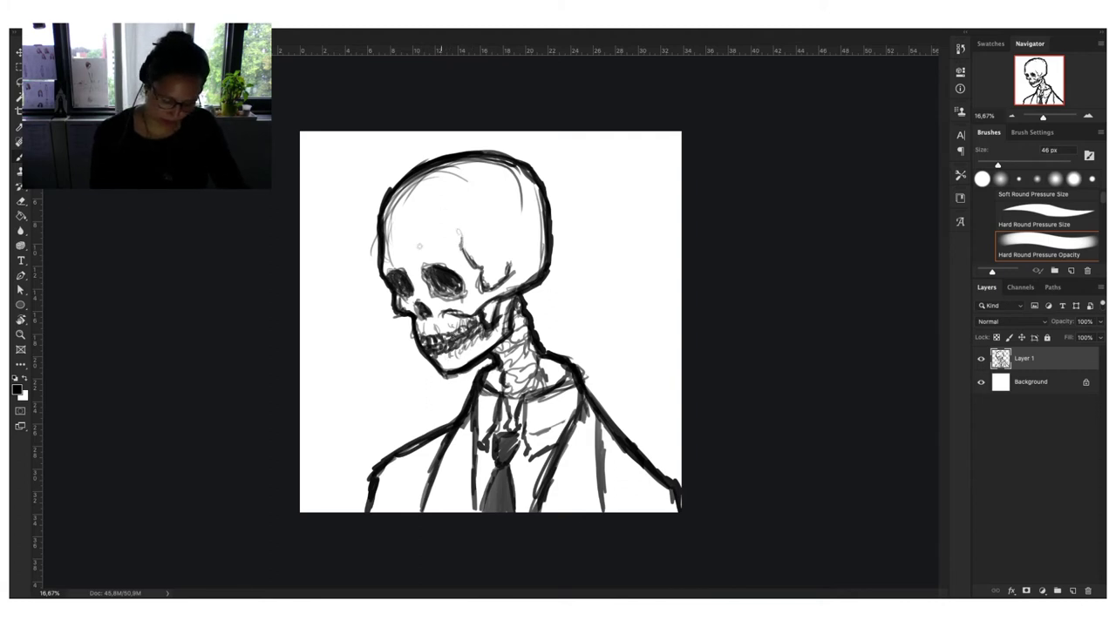
left_click_drag(413, 257, 424, 254)
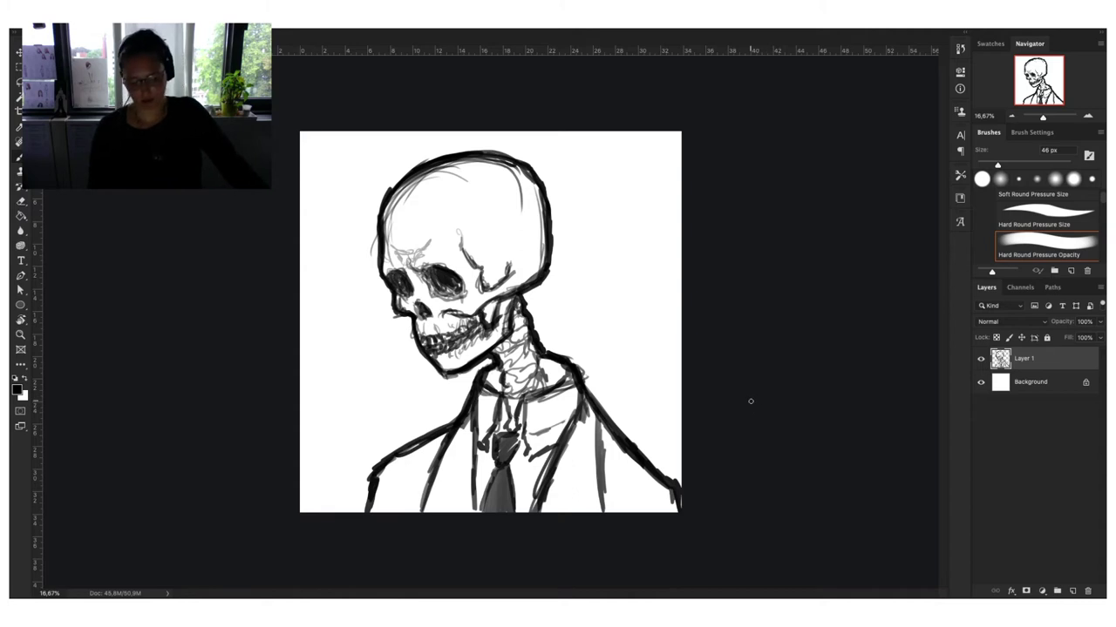
Add a new layer, zoom in on the skull, and shrink the brush for fine inking.
left_click(1071, 591)
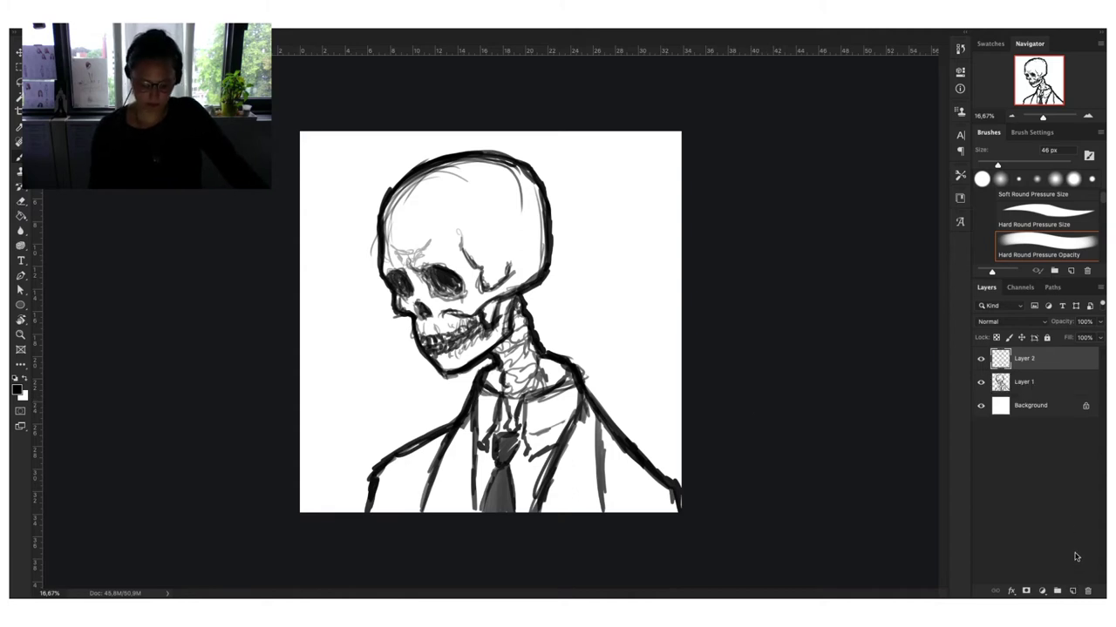
left_click(1088, 115)
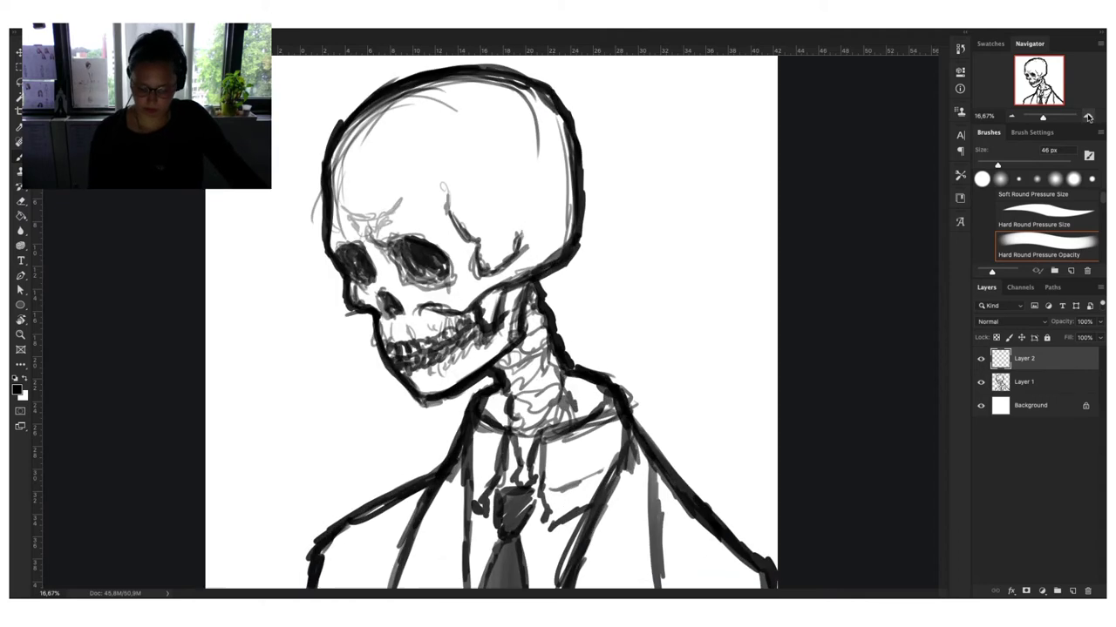
left_click(1088, 116)
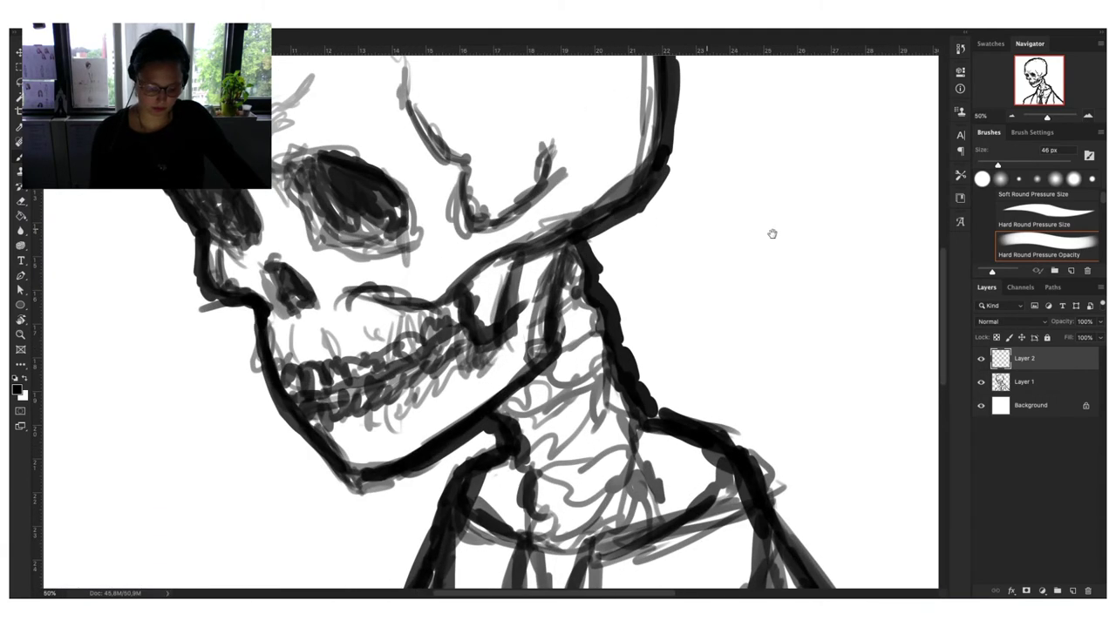
scroll(772, 235, "left", 6)
scroll(772, 235, "up", 2)
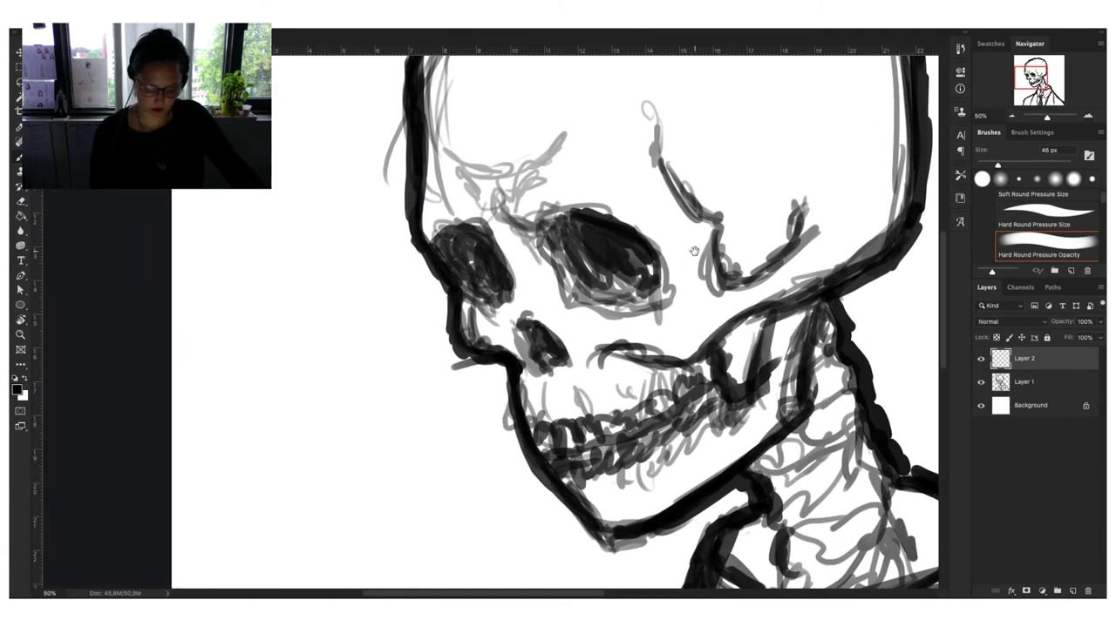
scroll(688, 239, "right", 3)
scroll(683, 231, "right", 1)
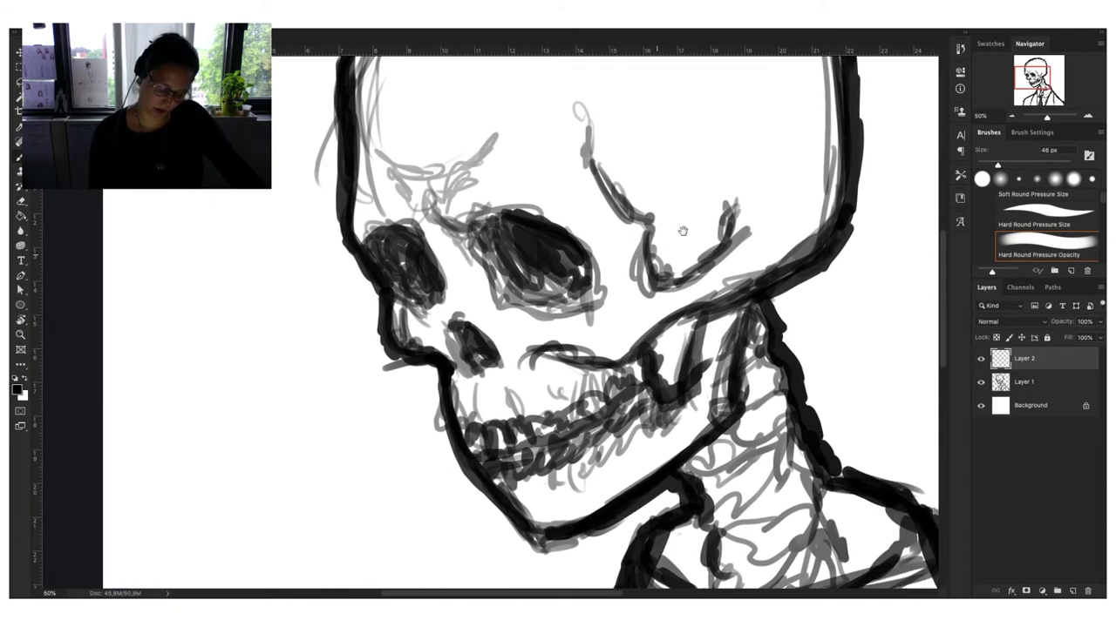
key("bracketleft")
key("bracketleft")
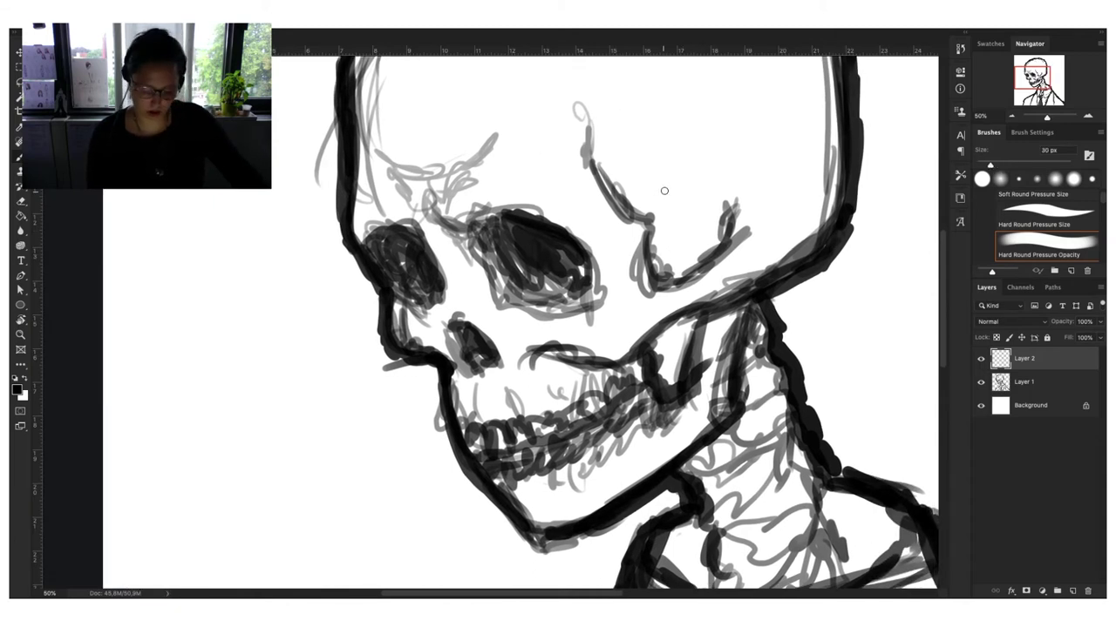
key("bracketleft")
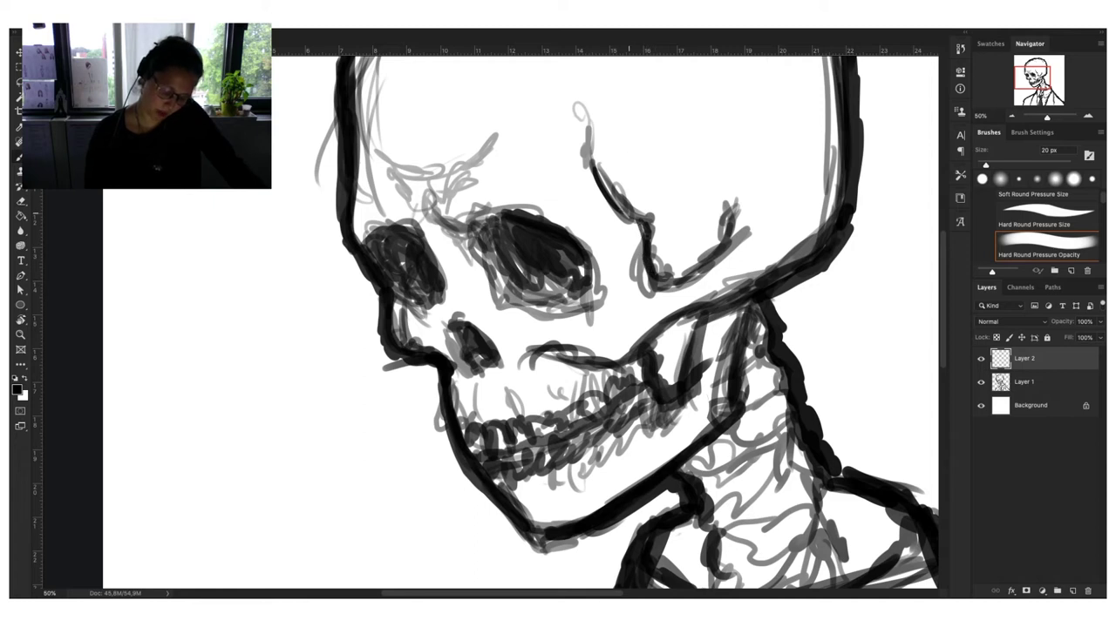
Ink the cheekbone and jaw line thickly and darken the nose opening.
left_click_drag(650, 277, 738, 226)
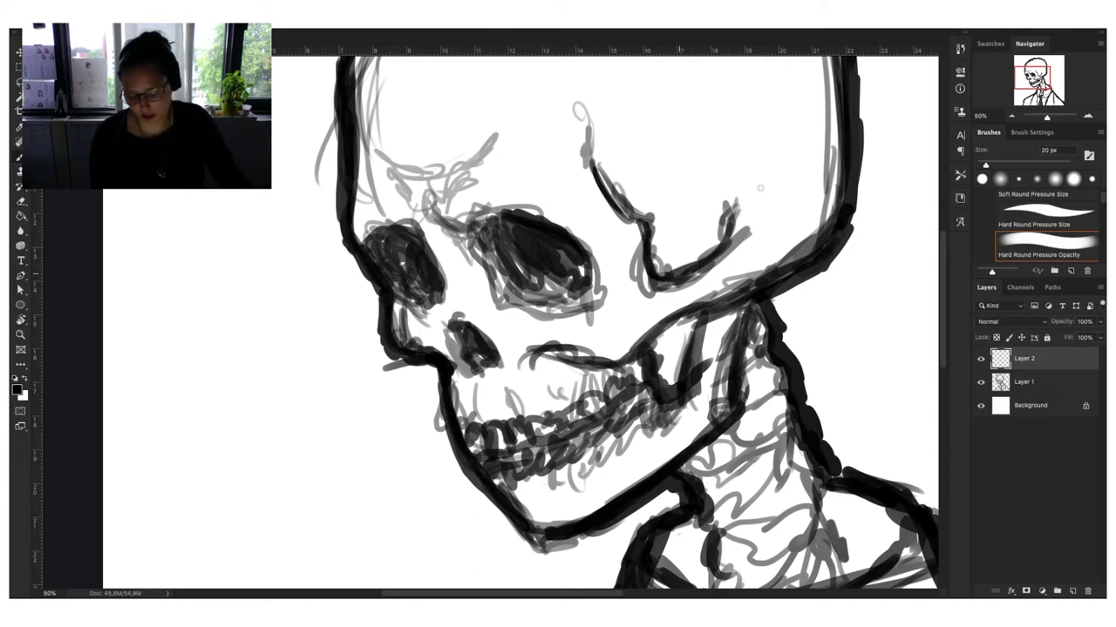
mouse_move(731, 292)
left_mouse_down()
mouse_move(671, 319)
mouse_move(783, 261)
left_mouse_up()
mouse_move(642, 343)
left_mouse_down()
mouse_move(688, 318)
mouse_move(623, 355)
mouse_move(528, 354)
mouse_move(566, 373)
left_mouse_up()
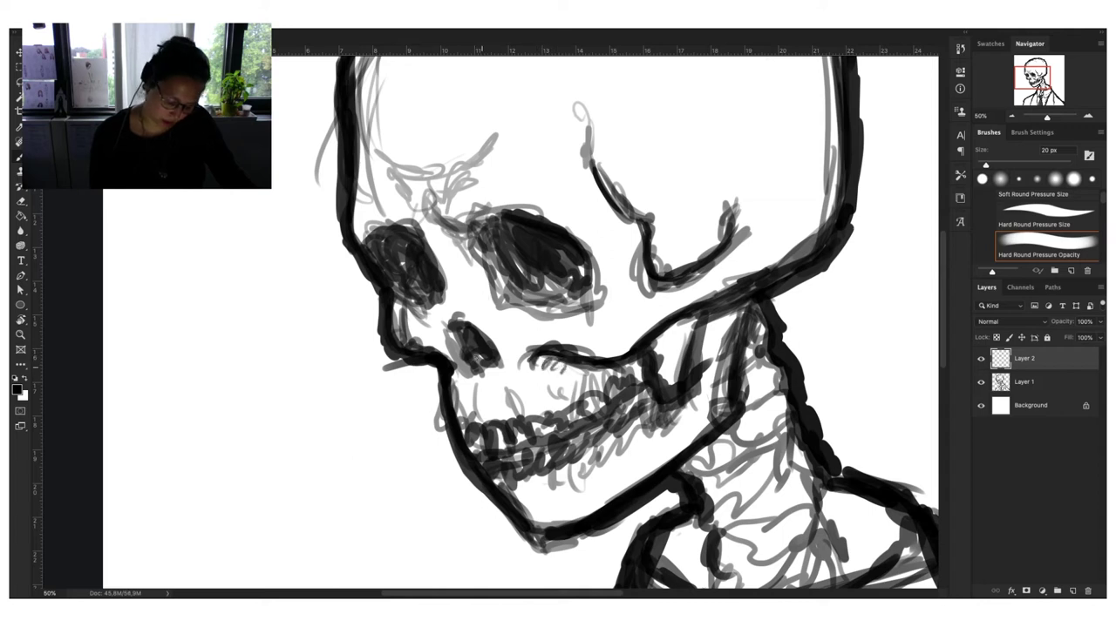
left_click_drag(482, 357, 472, 359)
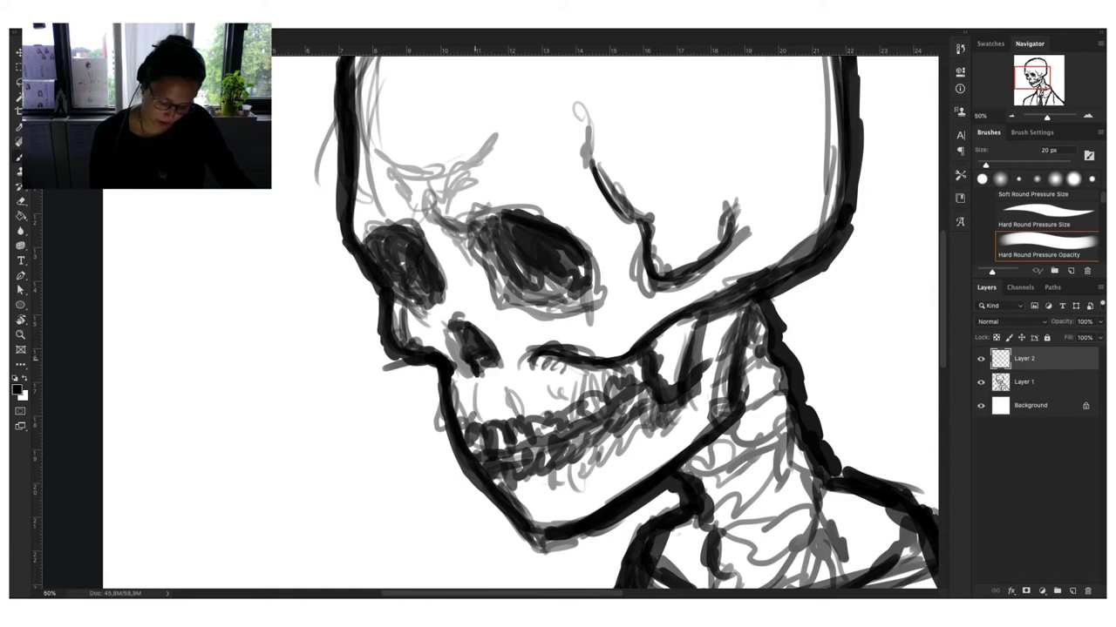
left_click_drag(462, 359, 463, 371)
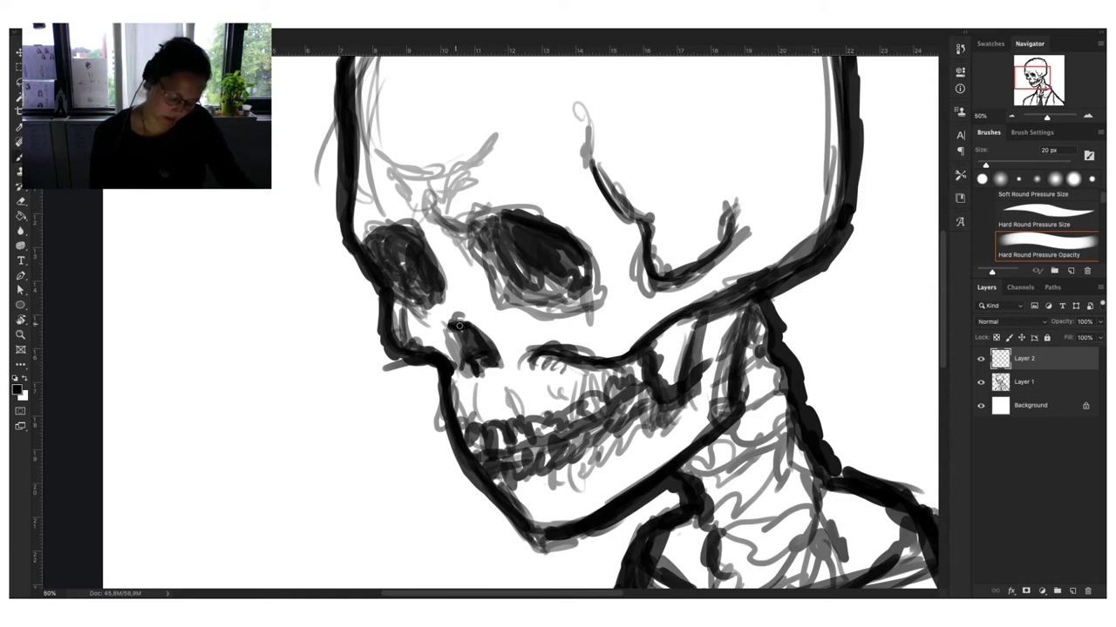
mouse_move(459, 331)
left_mouse_down()
mouse_move(462, 347)
mouse_move(491, 351)
mouse_move(459, 359)
left_mouse_up()
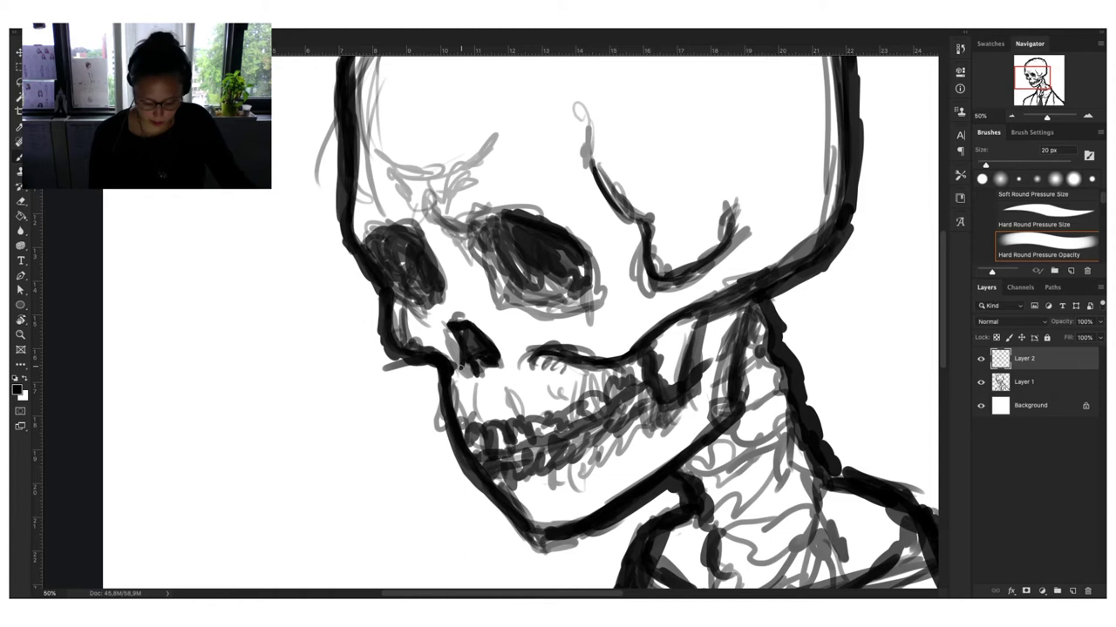
Darken the upper, lower and side edges of both eye sockets.
mouse_move(528, 219)
left_mouse_down()
mouse_move(467, 225)
mouse_move(553, 212)
mouse_move(580, 232)
mouse_move(534, 214)
mouse_move(586, 240)
mouse_move(601, 263)
left_mouse_up()
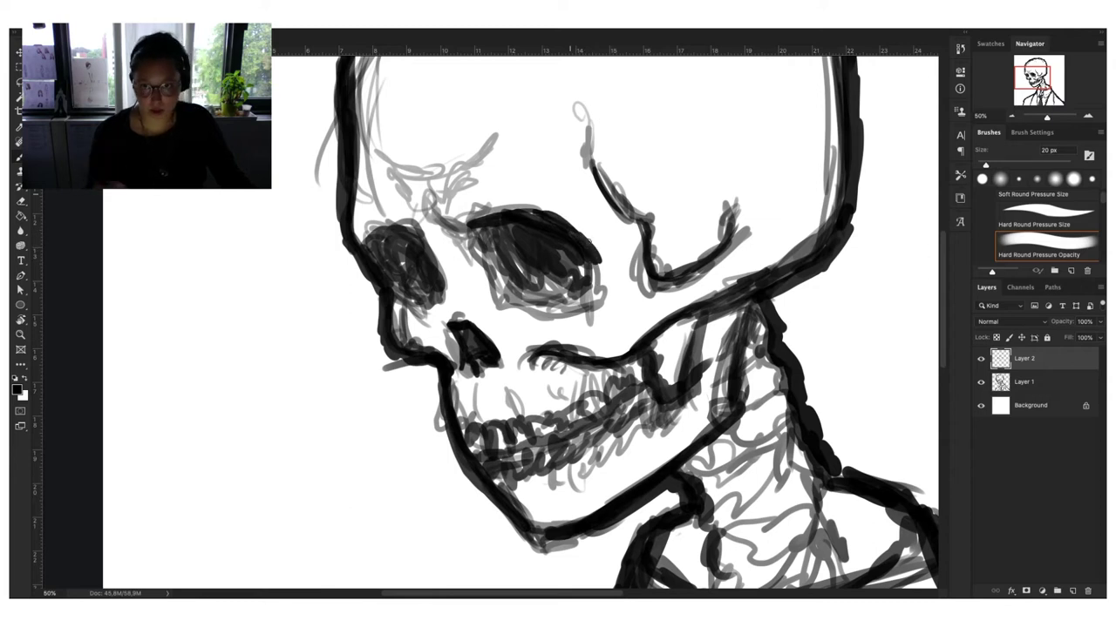
mouse_move(600, 261)
left_mouse_down()
mouse_move(601, 290)
mouse_move(591, 297)
mouse_move(573, 283)
mouse_move(582, 286)
left_mouse_up()
mouse_move(364, 244)
left_mouse_down()
mouse_move(422, 235)
mouse_move(411, 286)
mouse_move(430, 275)
mouse_move(434, 308)
mouse_move(408, 313)
mouse_move(446, 298)
mouse_move(441, 319)
left_mouse_up()
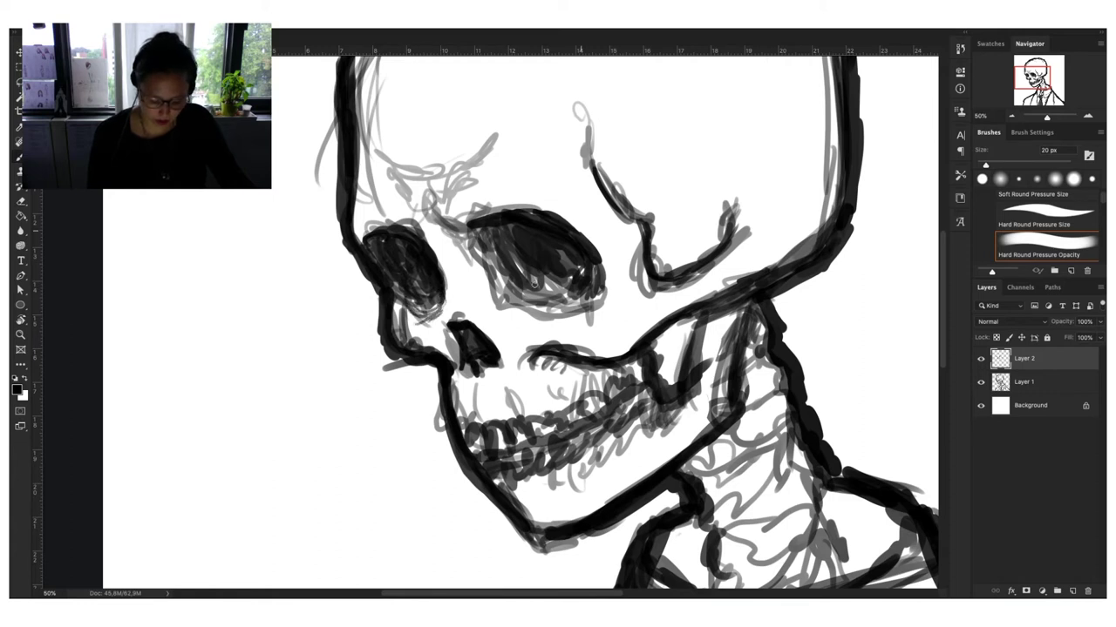
left_click_drag(568, 305, 504, 319)
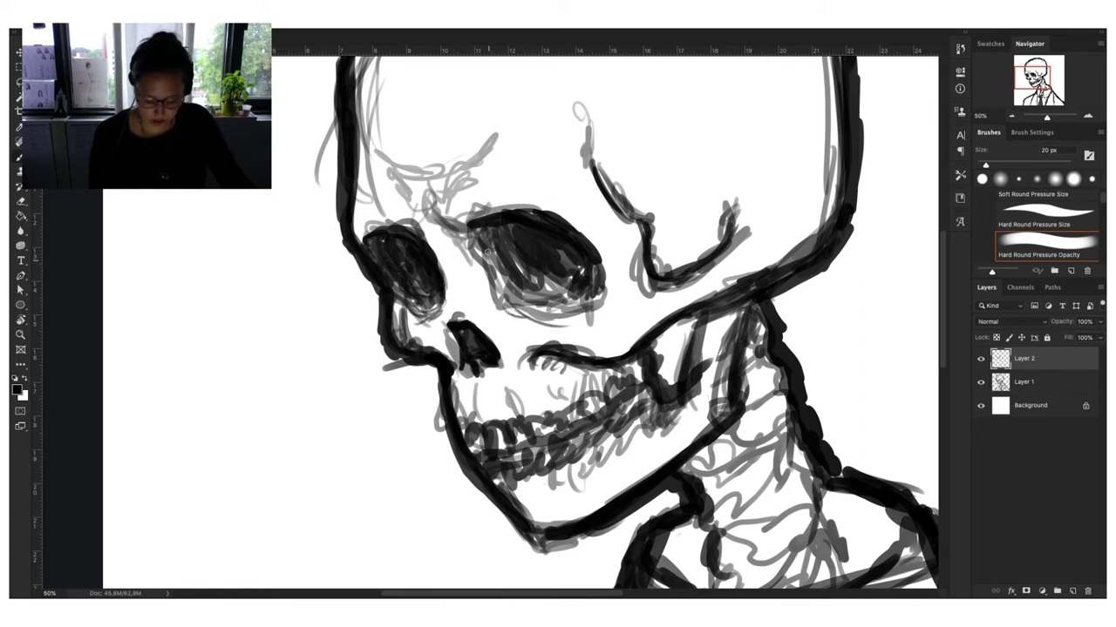
left_click_drag(498, 234, 474, 291)
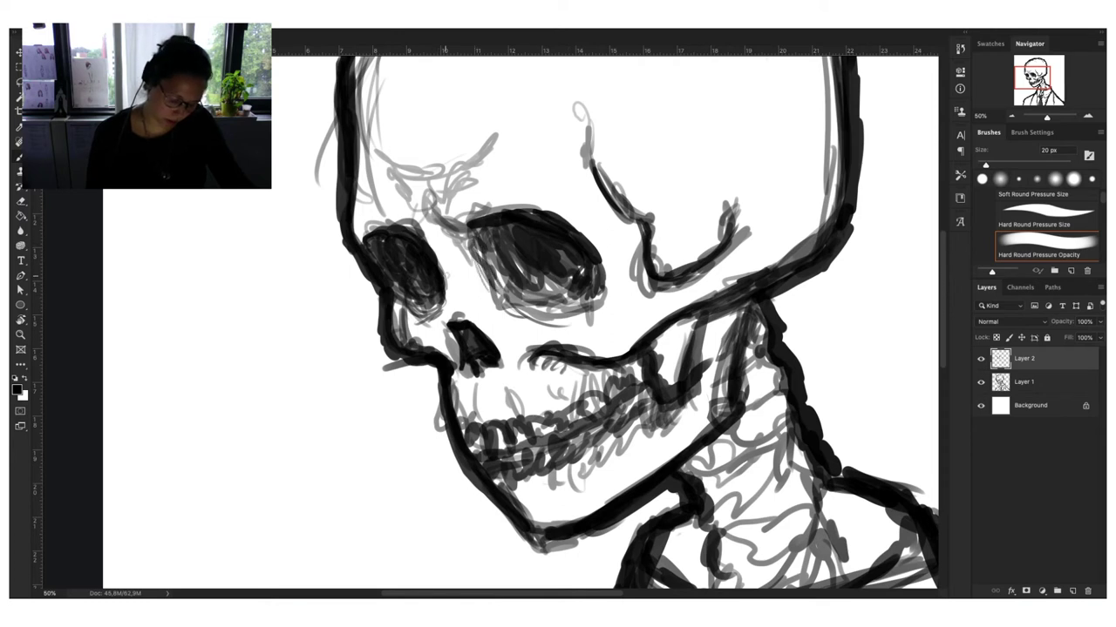
mouse_move(432, 243)
left_mouse_down()
mouse_move(446, 296)
mouse_move(455, 263)
left_mouse_up()
left_click_drag(431, 223, 455, 244)
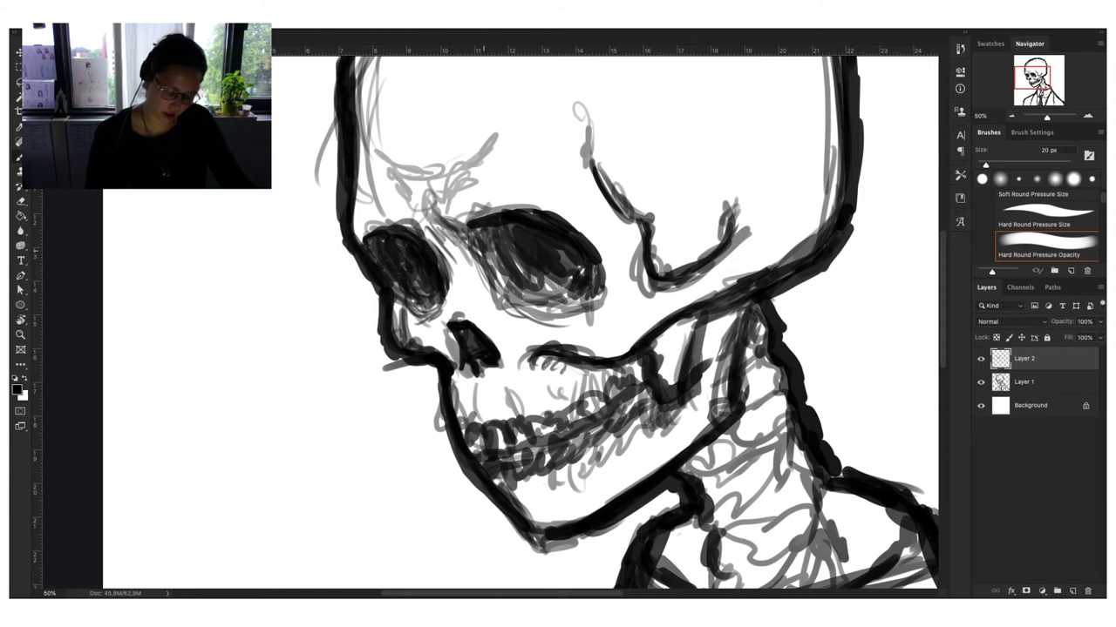
mouse_move(440, 215)
left_mouse_down()
mouse_move(464, 207)
mouse_move(354, 232)
mouse_move(397, 215)
left_mouse_up()
Hatch thin grey lines in the hollow below the cheekbone.
left_click_drag(589, 155, 649, 234)
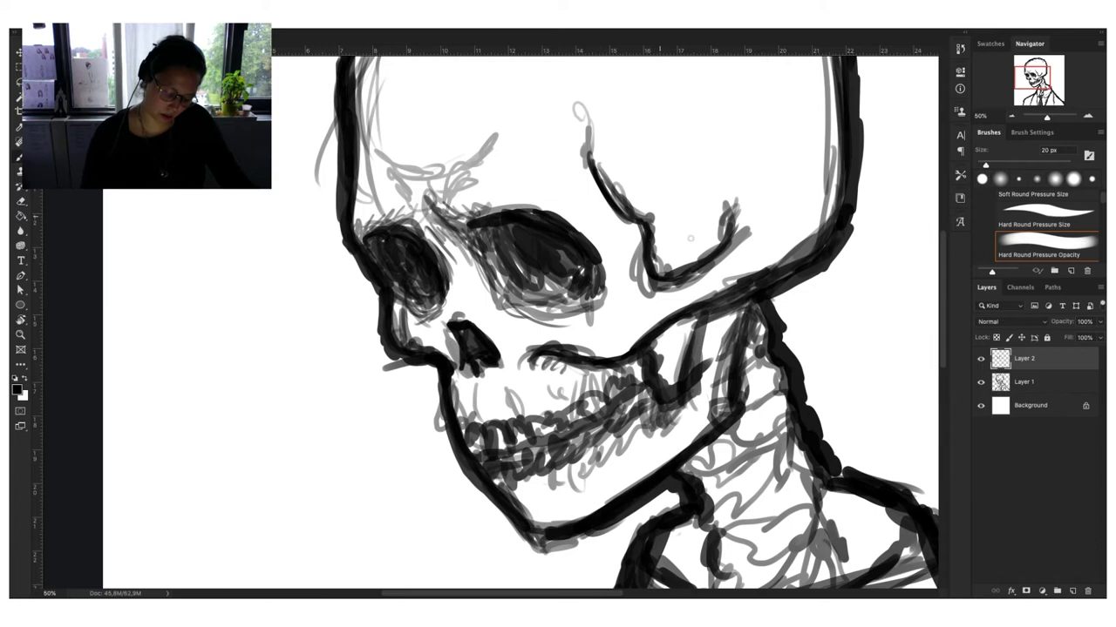
left_click_drag(599, 167, 695, 238)
mouse_move(634, 194)
left_mouse_down()
mouse_move(697, 237)
mouse_move(702, 267)
mouse_move(692, 270)
left_mouse_up()
left_click_drag(654, 223, 708, 232)
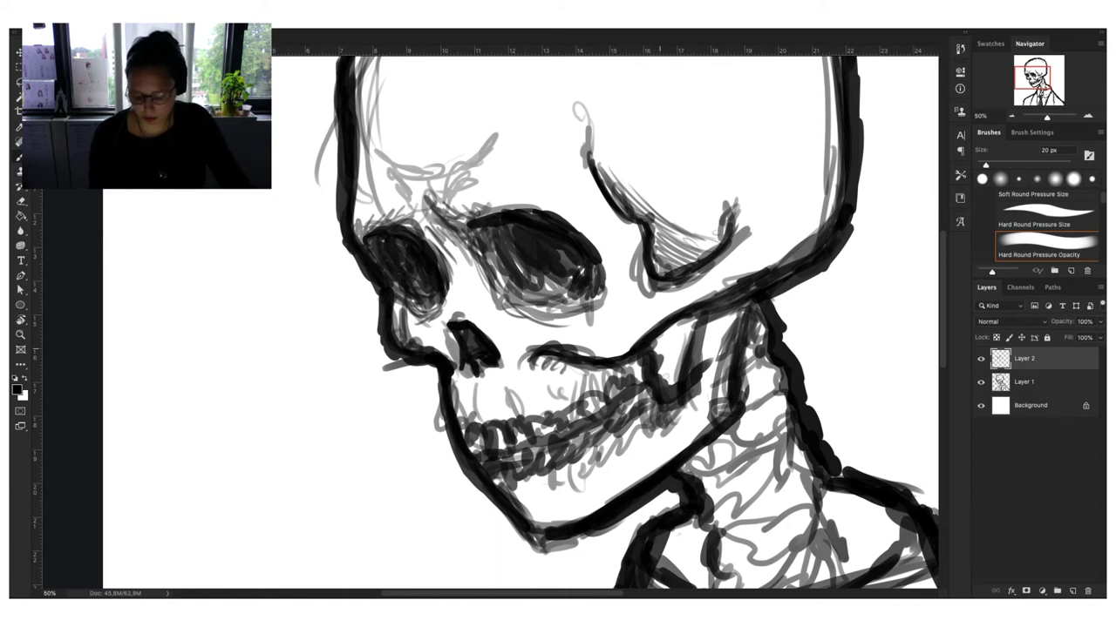
Darken the jaw-neck join, strengthen the neck outline, mark tooth divisions, then zoom out.
mouse_move(655, 354)
left_mouse_down()
mouse_move(679, 372)
mouse_move(676, 381)
left_mouse_up()
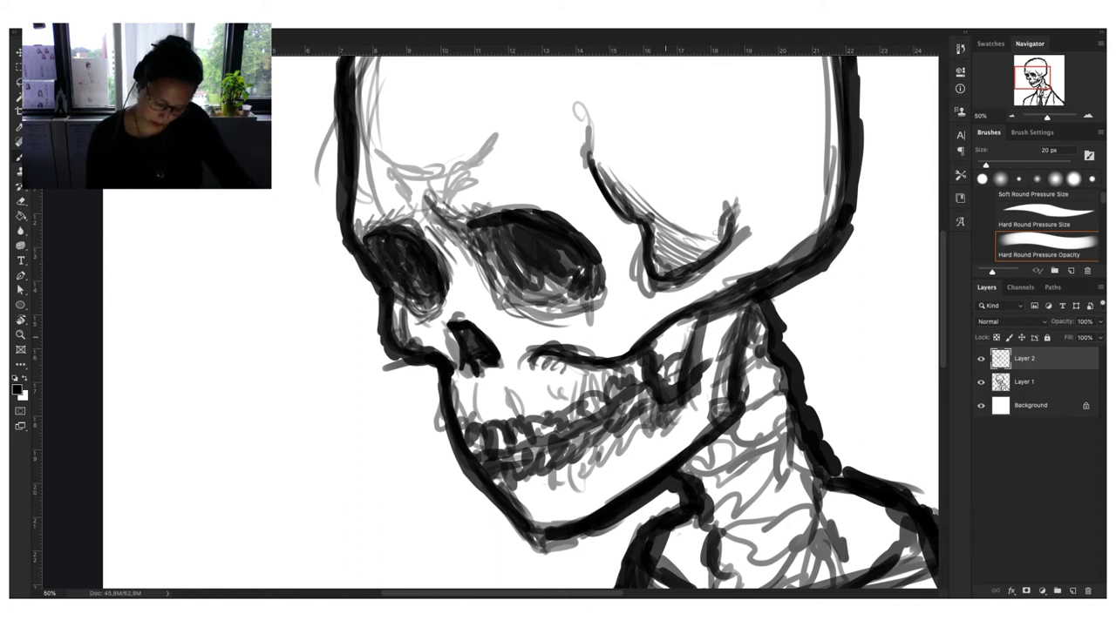
mouse_move(660, 327)
left_mouse_down()
mouse_move(690, 341)
mouse_move(683, 348)
left_mouse_up()
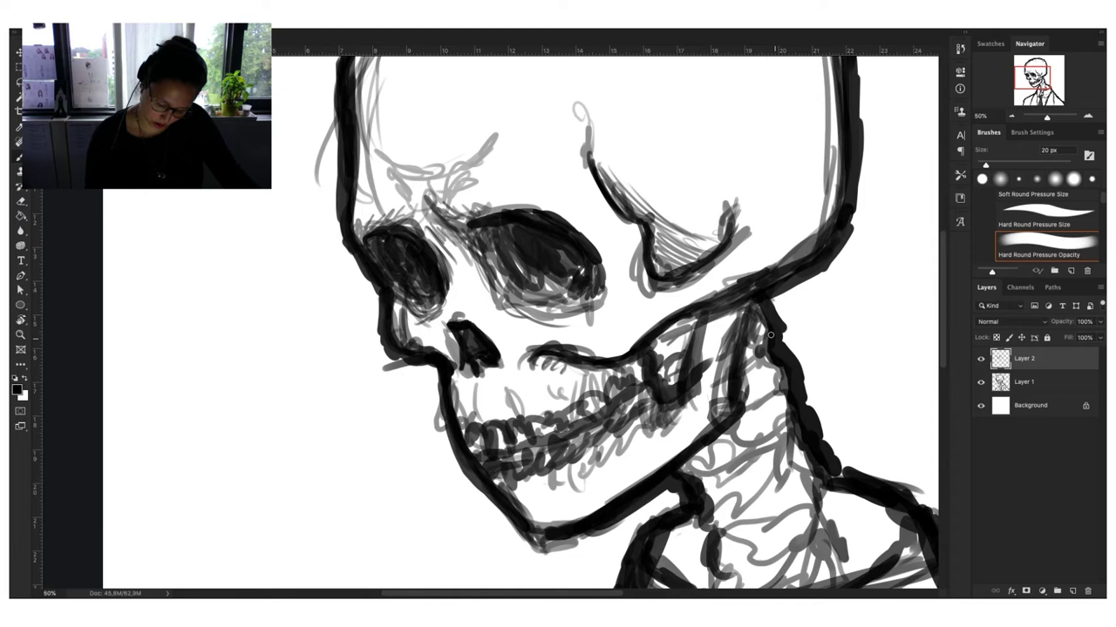
mouse_move(760, 307)
left_mouse_down()
mouse_move(771, 342)
mouse_move(726, 406)
left_mouse_up()
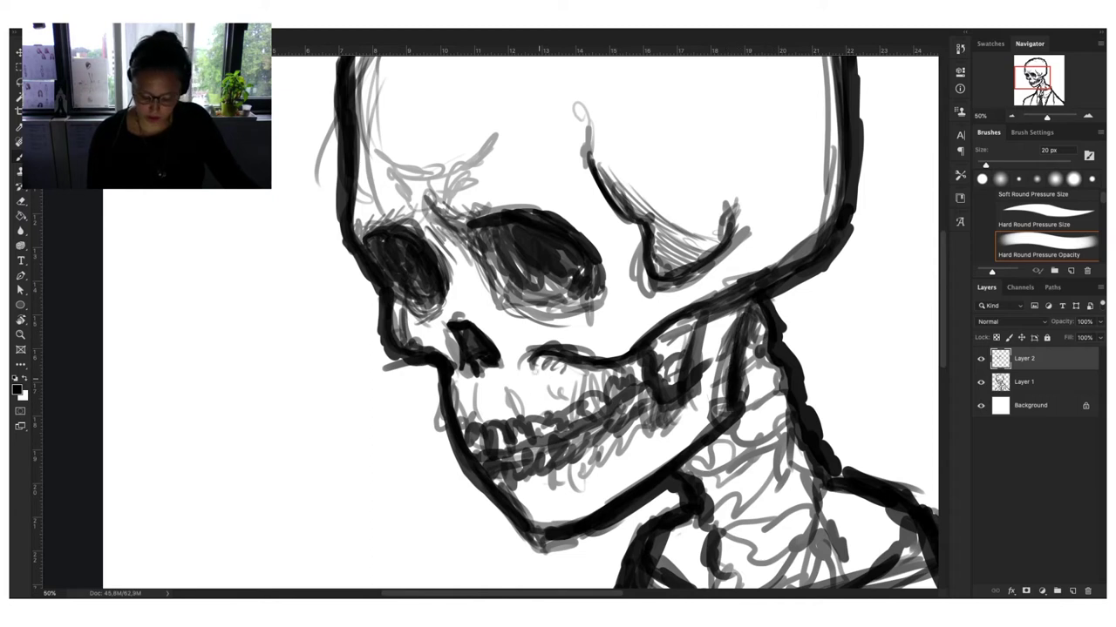
mouse_move(537, 373)
left_mouse_down()
mouse_move(540, 419)
mouse_move(489, 415)
left_mouse_up()
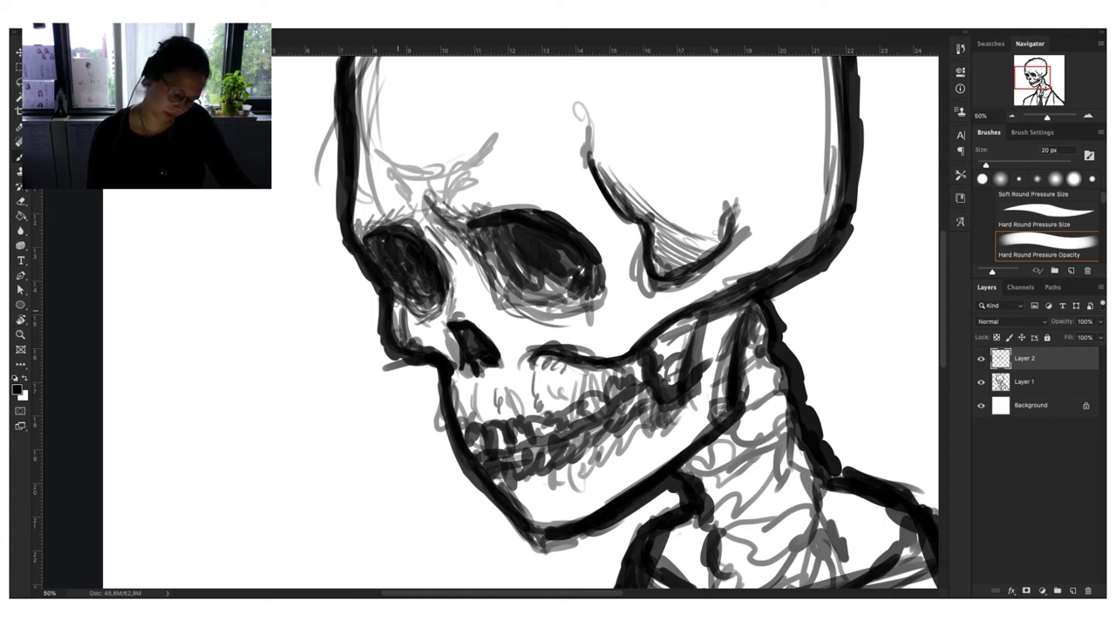
left_click_drag(1047, 117, 1038, 119)
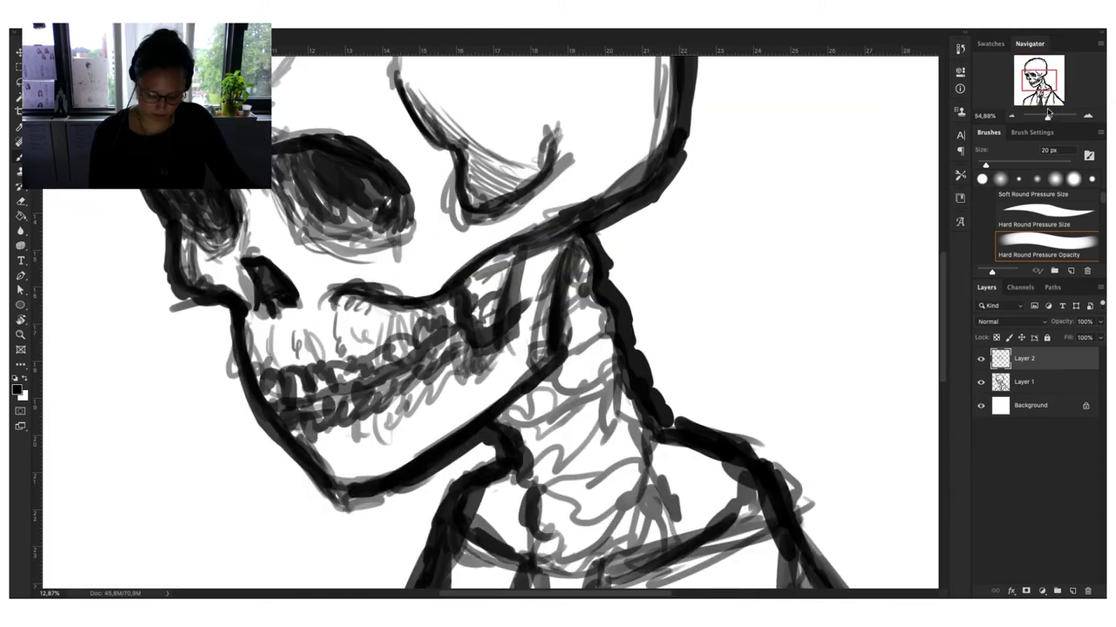
Zoom into the face and firm up the jaw and cheekbone lines and nose hole.
left_click_drag(1038, 119, 1047, 117)
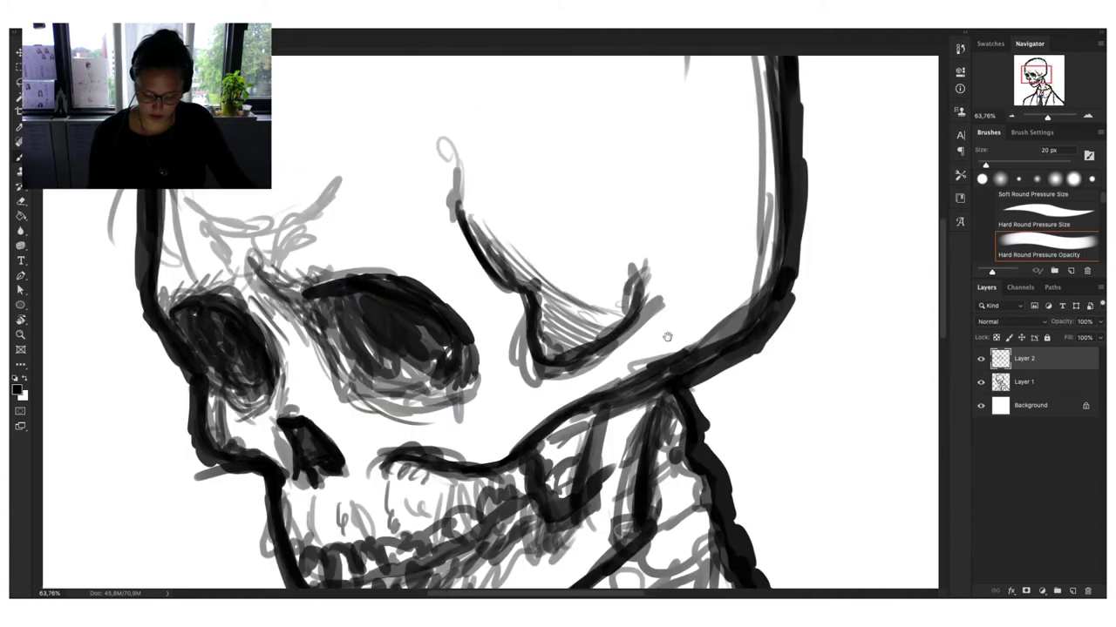
left_click_drag(703, 311, 738, 332)
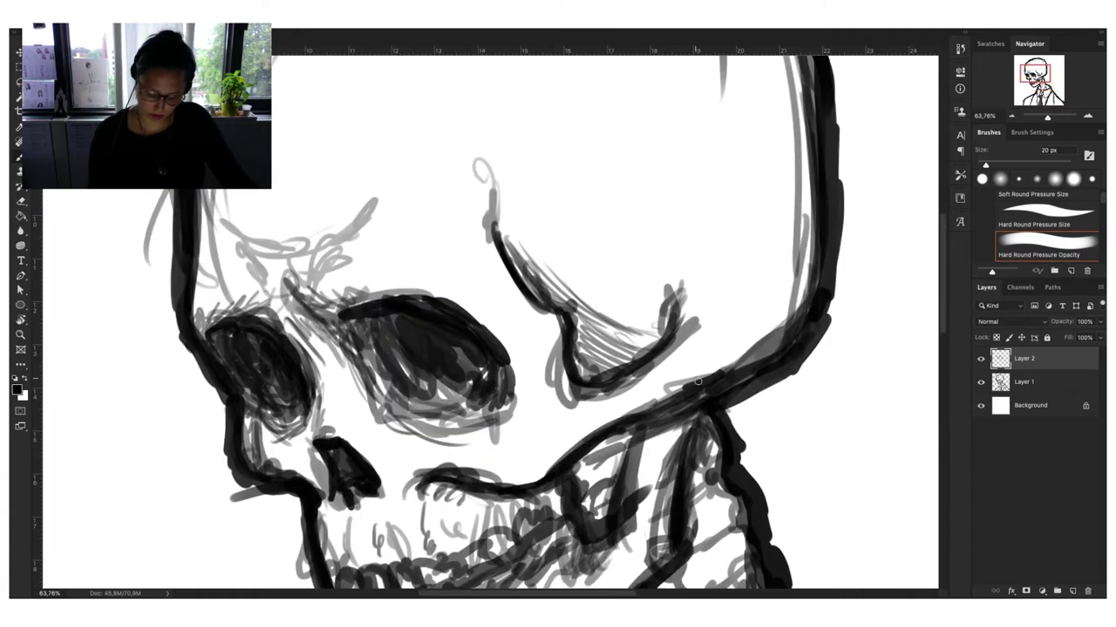
left_click_drag(688, 388, 760, 337)
mouse_move(720, 368)
left_mouse_down()
mouse_move(755, 355)
mouse_move(781, 323)
mouse_move(798, 279)
mouse_move(793, 243)
left_mouse_up()
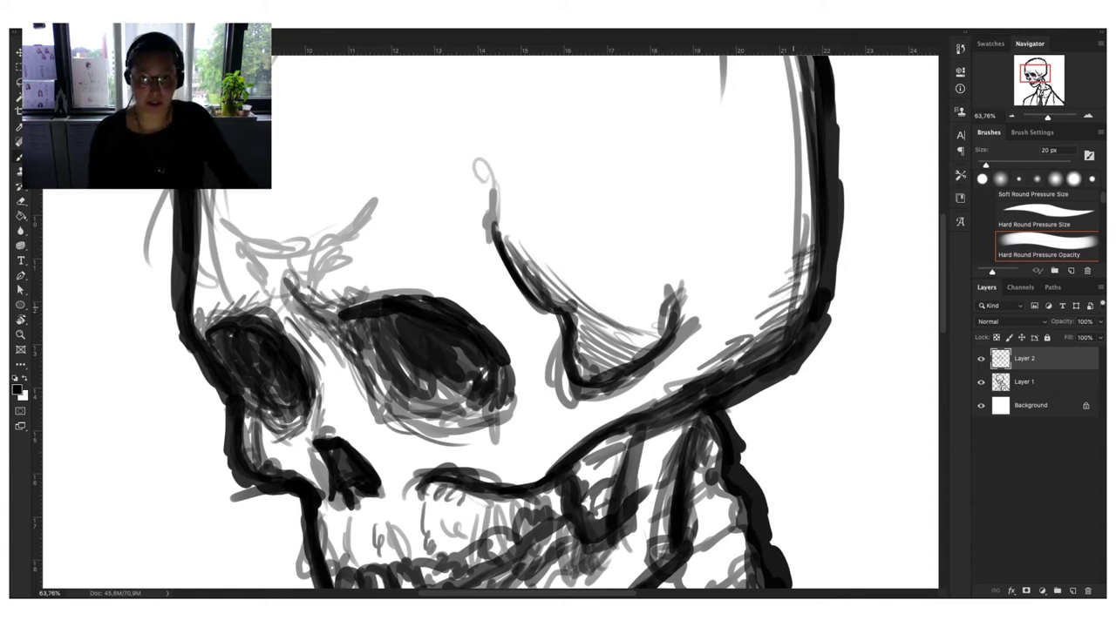
left_click_drag(759, 319, 797, 304)
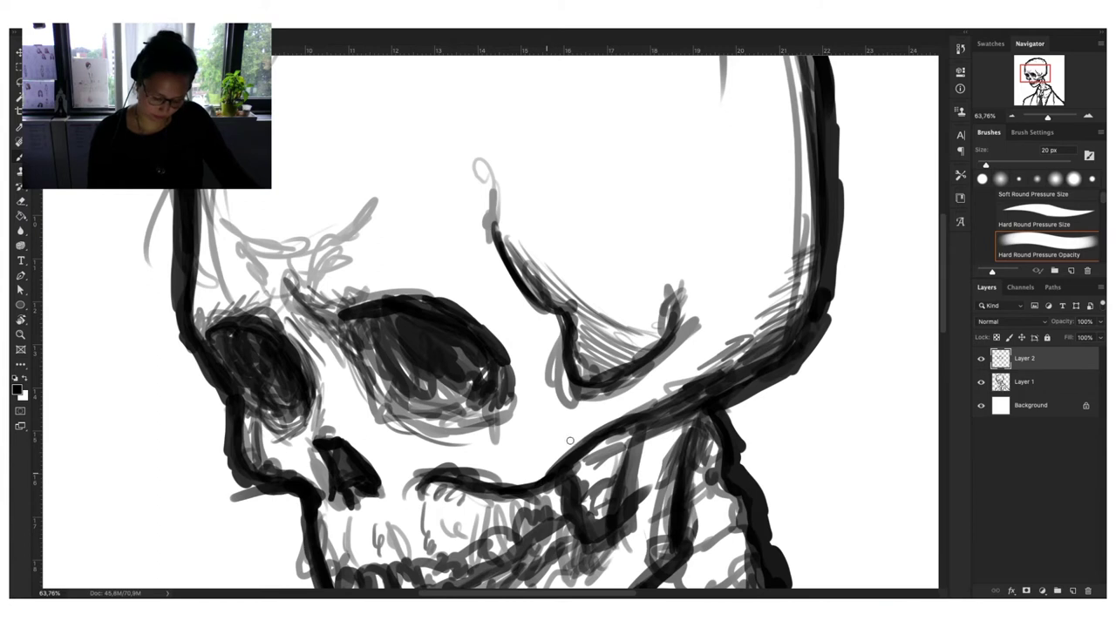
mouse_move(539, 479)
left_mouse_down()
mouse_move(575, 434)
mouse_move(695, 379)
left_mouse_up()
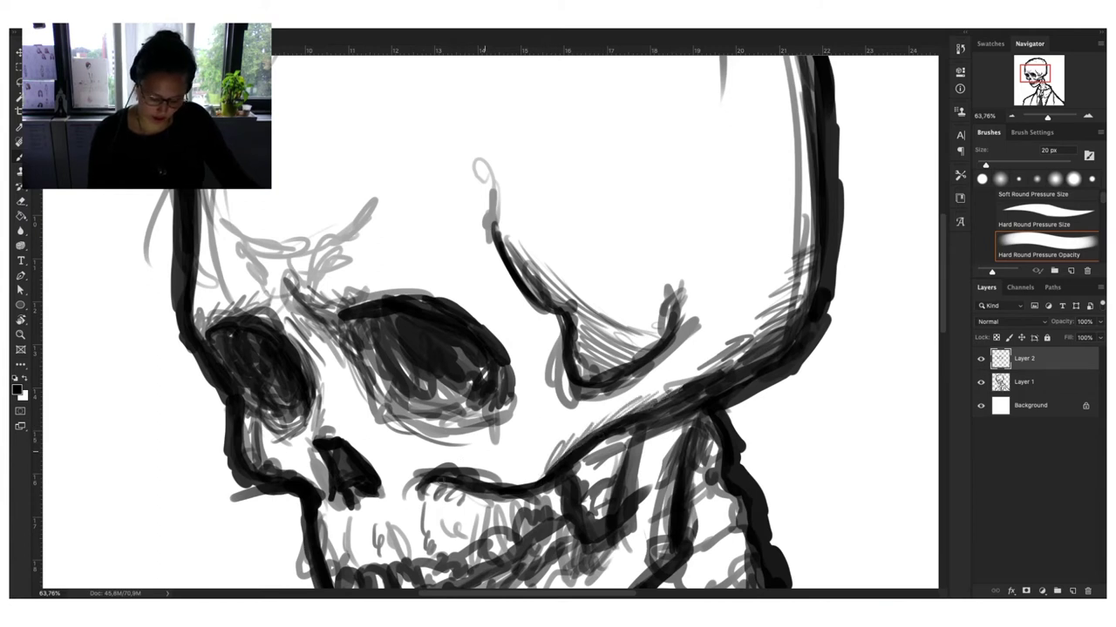
mouse_move(446, 463)
left_mouse_down()
mouse_move(518, 479)
mouse_move(540, 469)
left_mouse_up()
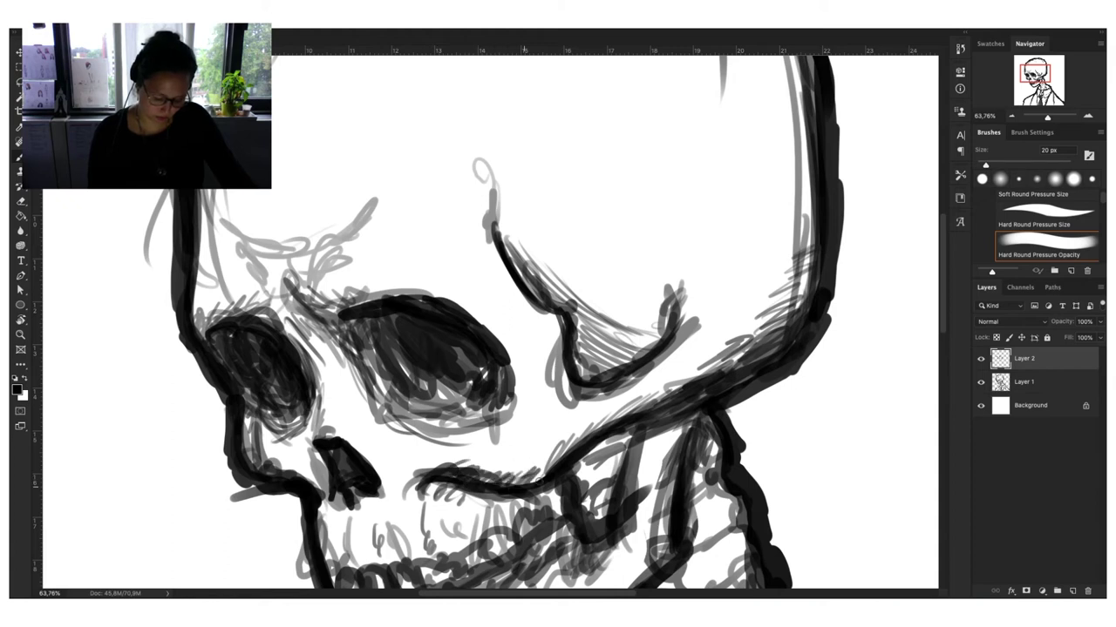
left_click_drag(386, 478, 393, 462)
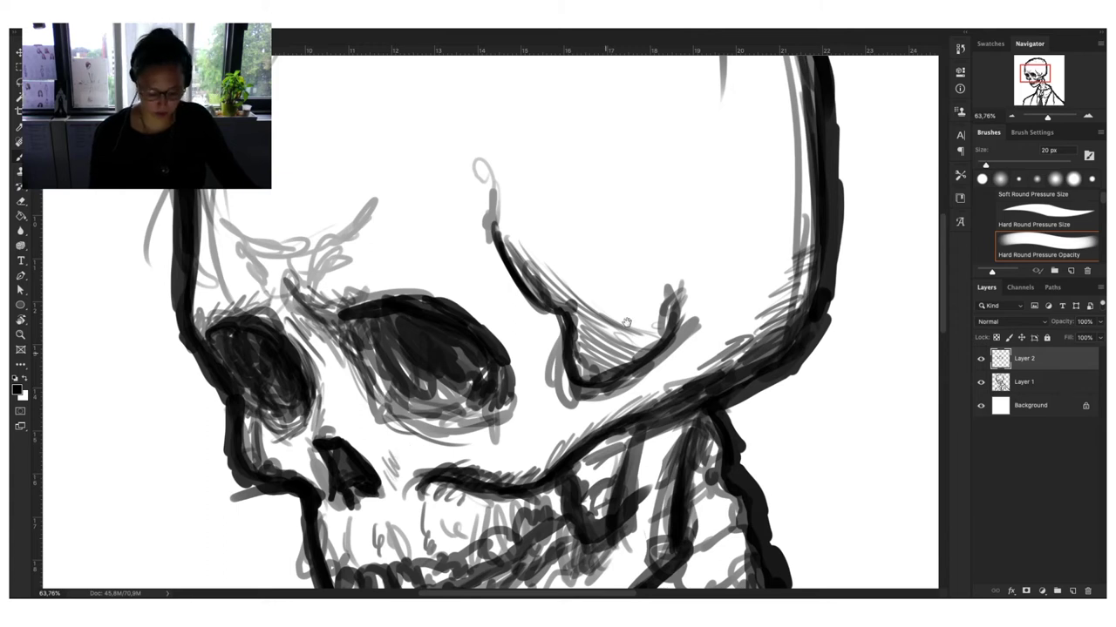
Draw and outline the individual teeth along the jaw.
left_click_drag(626, 322, 683, 257)
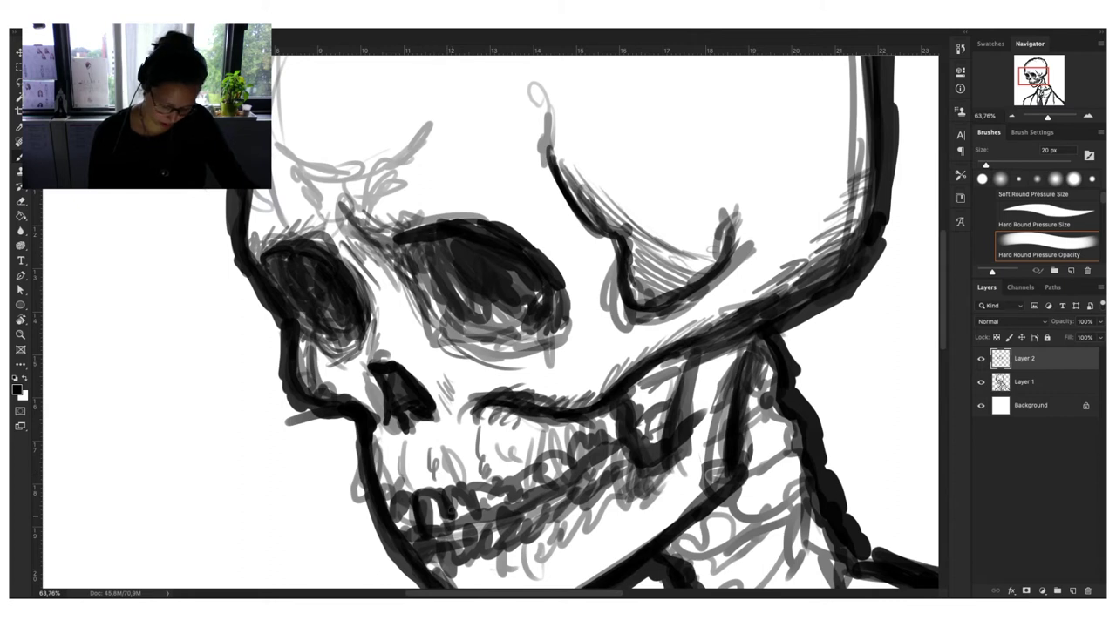
mouse_move(392, 523)
left_mouse_down()
mouse_move(545, 471)
mouse_move(618, 423)
left_mouse_up()
left_click_drag(519, 506, 610, 445)
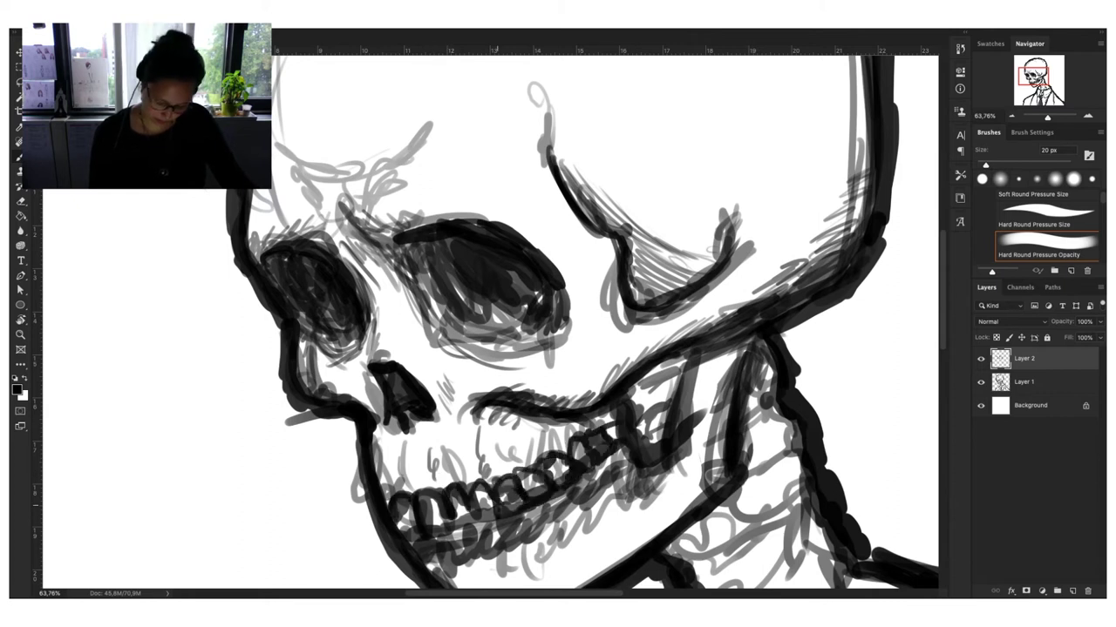
left_click_drag(471, 532, 501, 510)
left_click_drag(488, 522, 566, 455)
mouse_move(481, 463)
left_mouse_down()
mouse_move(562, 462)
mouse_move(688, 406)
mouse_move(750, 305)
left_mouse_up()
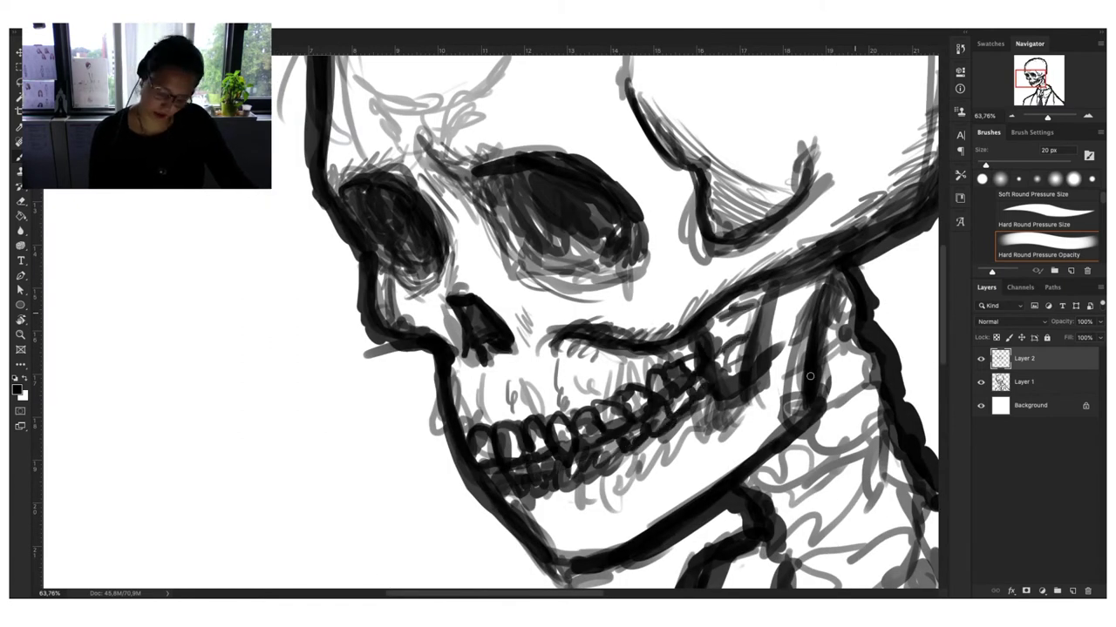
left_click_drag(505, 373, 501, 411)
left_click_drag(462, 374, 464, 427)
left_click_drag(540, 577, 634, 565)
Ink the collar and fill the tie knot below the neck.
scroll(753, 291, "down", 5)
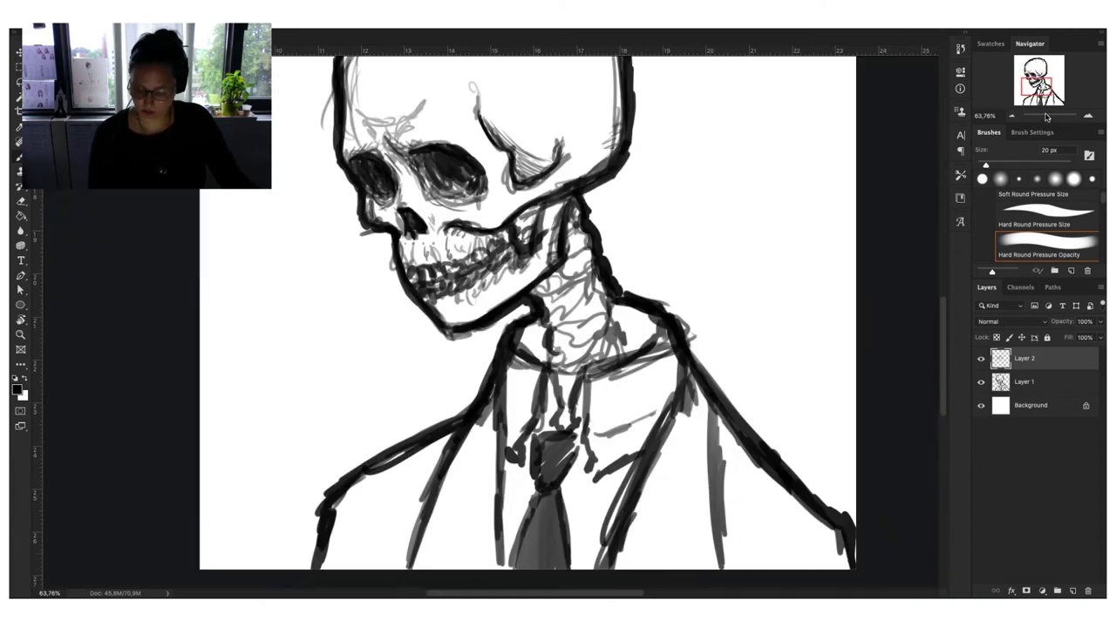
scroll(752, 291, "up", 3)
left_click_drag(753, 291, 738, 258)
mouse_move(493, 370)
left_mouse_down()
mouse_move(523, 431)
mouse_move(531, 545)
left_mouse_up()
left_click_drag(510, 453, 475, 549)
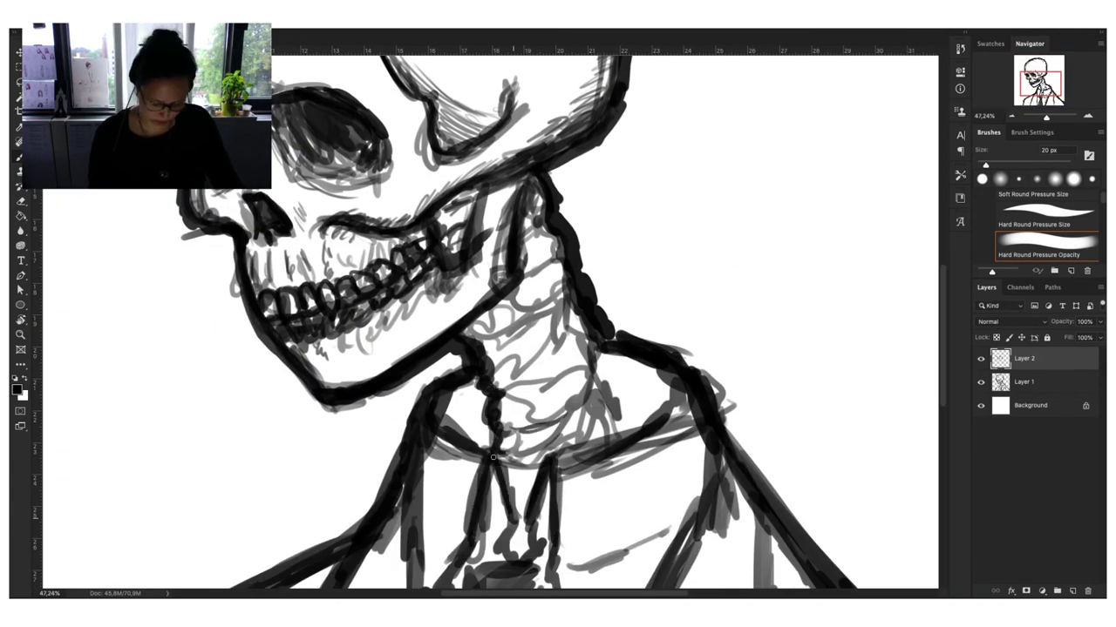
left_click_drag(514, 475, 492, 562)
left_click_drag(654, 447, 669, 325)
mouse_move(541, 440)
left_mouse_down()
mouse_move(492, 532)
mouse_move(571, 523)
mouse_move(621, 493)
left_mouse_up()
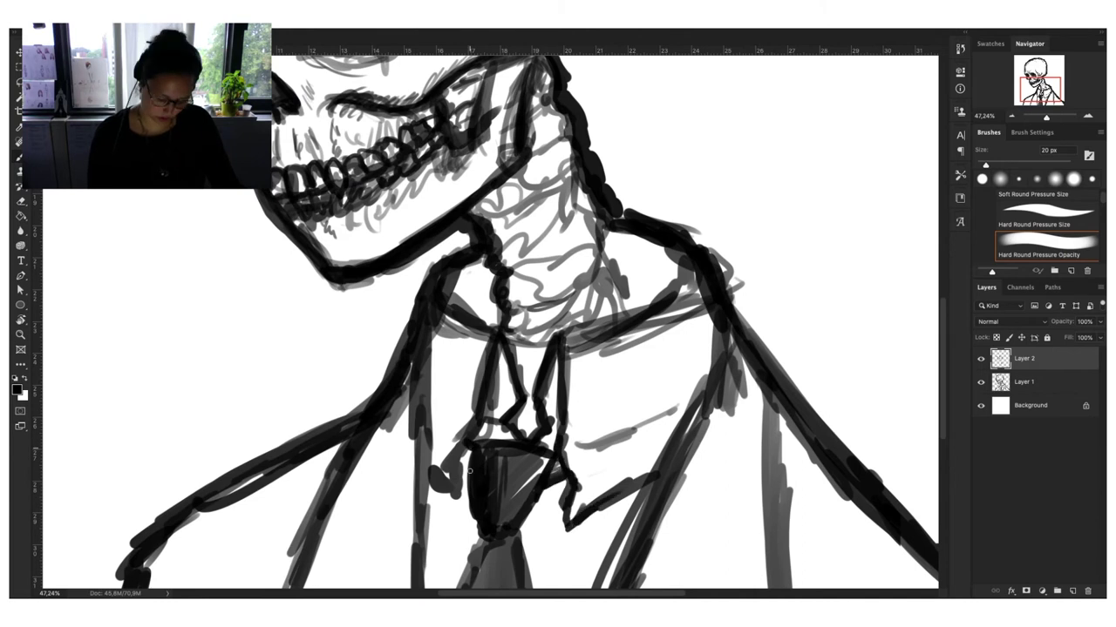
left_click_drag(471, 436, 432, 492)
Add strokes along the jacket and shoulder, then grey shading across the skull's face and top.
left_click_drag(418, 445, 435, 484)
left_click_drag(549, 466, 519, 492)
left_click_drag(558, 332, 698, 275)
scroll(501, 392, "down", 4)
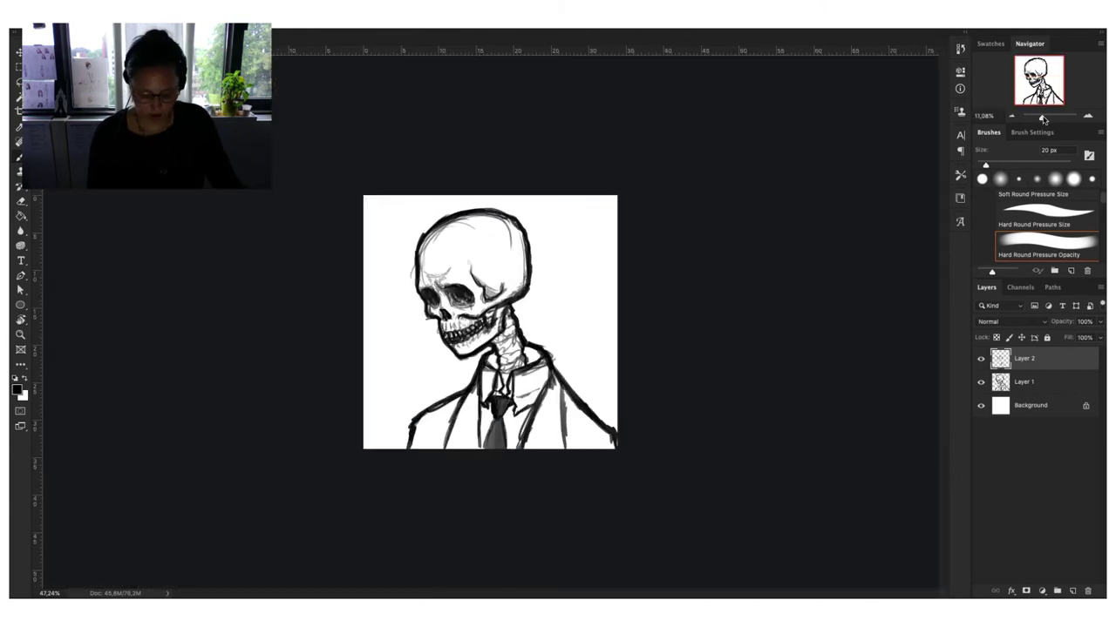
left_click_drag(571, 392, 576, 466)
left_click_drag(527, 235, 530, 265)
left_click_drag(469, 247, 480, 274)
mouse_move(423, 253)
left_mouse_down()
mouse_move(445, 274)
mouse_move(501, 284)
left_mouse_up()
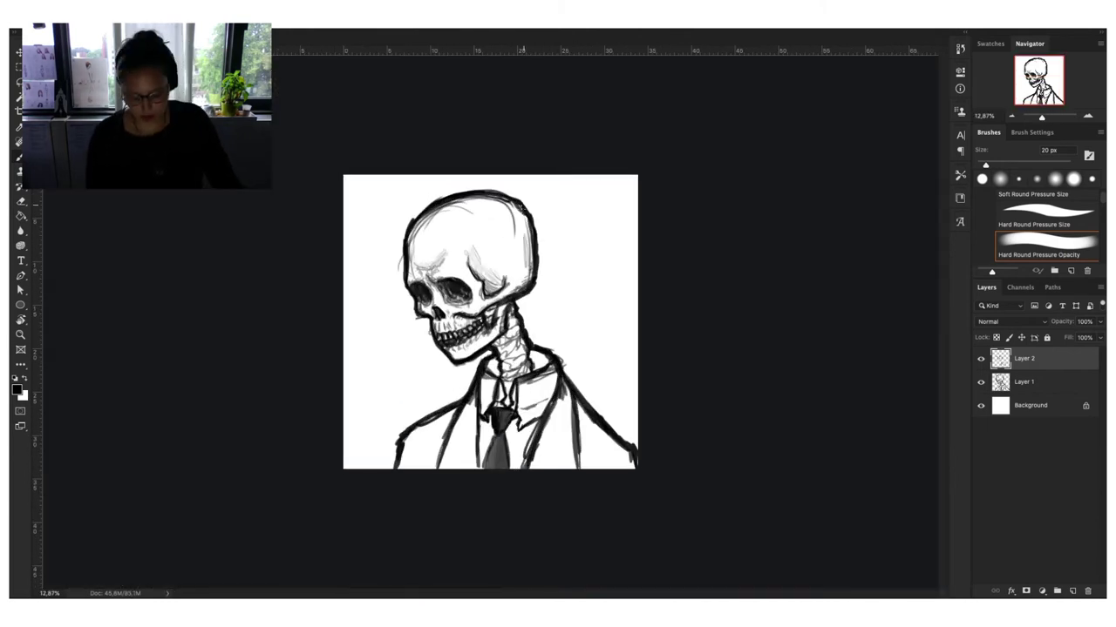
On a new layer under the line art, paint a mottled light grey background with an enlarged brush.
left_click_drag(479, 190, 499, 192)
key("ctrl+shift+alt+n")
scroll(489, 322, "up", 1)
right_click(621, 173)
left_click_drag(720, 206, 741, 205)
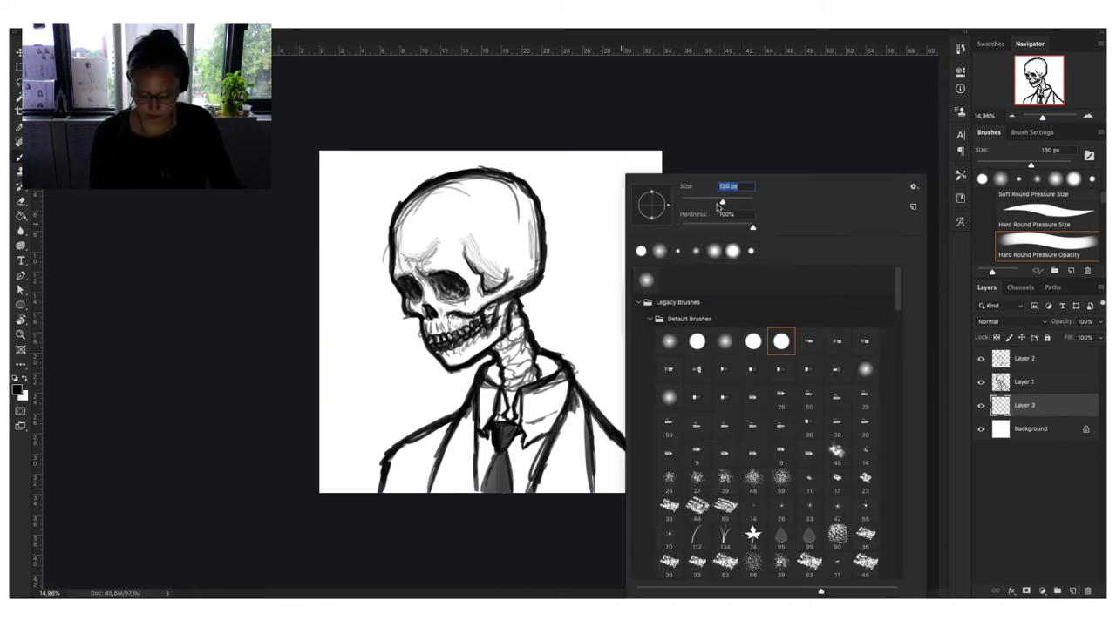
key("Return")
mouse_move(335, 155)
left_mouse_down()
mouse_move(312, 218)
mouse_move(401, 366)
left_mouse_up()
left_click_drag(470, 331, 369, 406)
left_click_drag(349, 348, 366, 497)
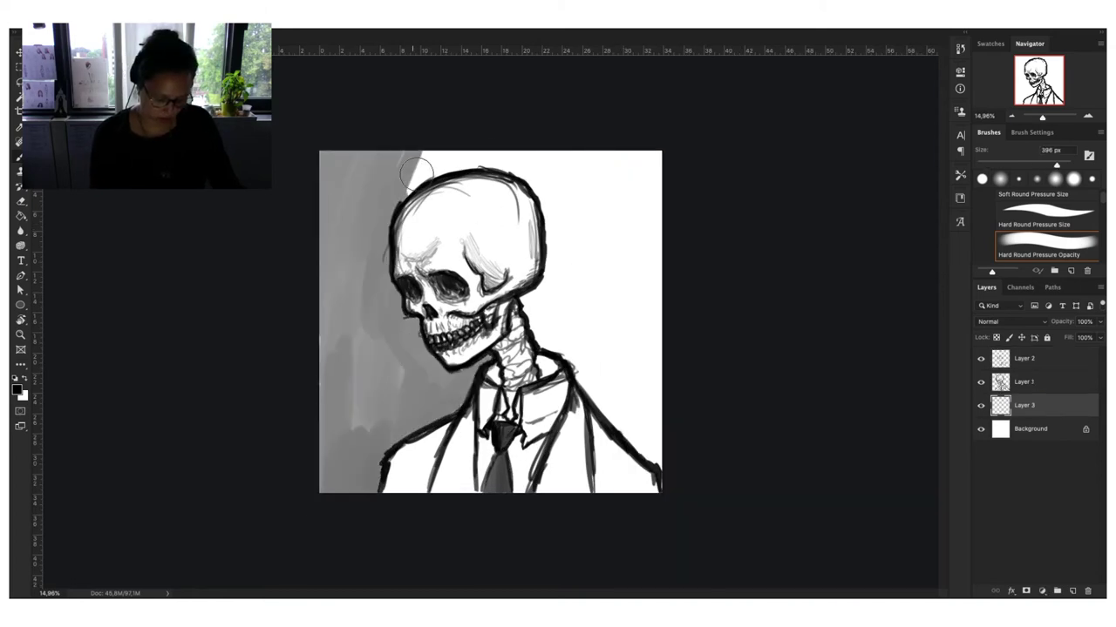
mouse_move(418, 166)
left_mouse_down()
mouse_move(536, 307)
mouse_move(598, 267)
mouse_move(672, 170)
left_mouse_up()
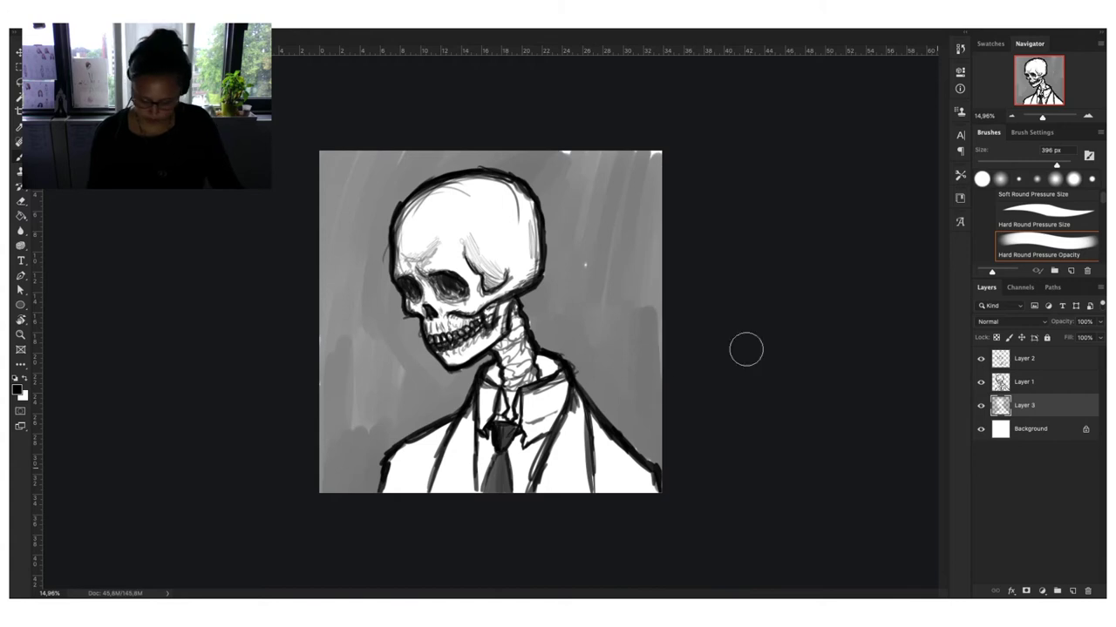
On another new layer, block in a mid-grey base tone over the skull and suit.
key("ctrl+shift+alt+n")
mouse_move(462, 208)
left_mouse_down()
mouse_move(434, 200)
mouse_move(471, 340)
mouse_move(523, 209)
mouse_move(480, 412)
mouse_move(610, 453)
mouse_move(523, 480)
left_mouse_up()
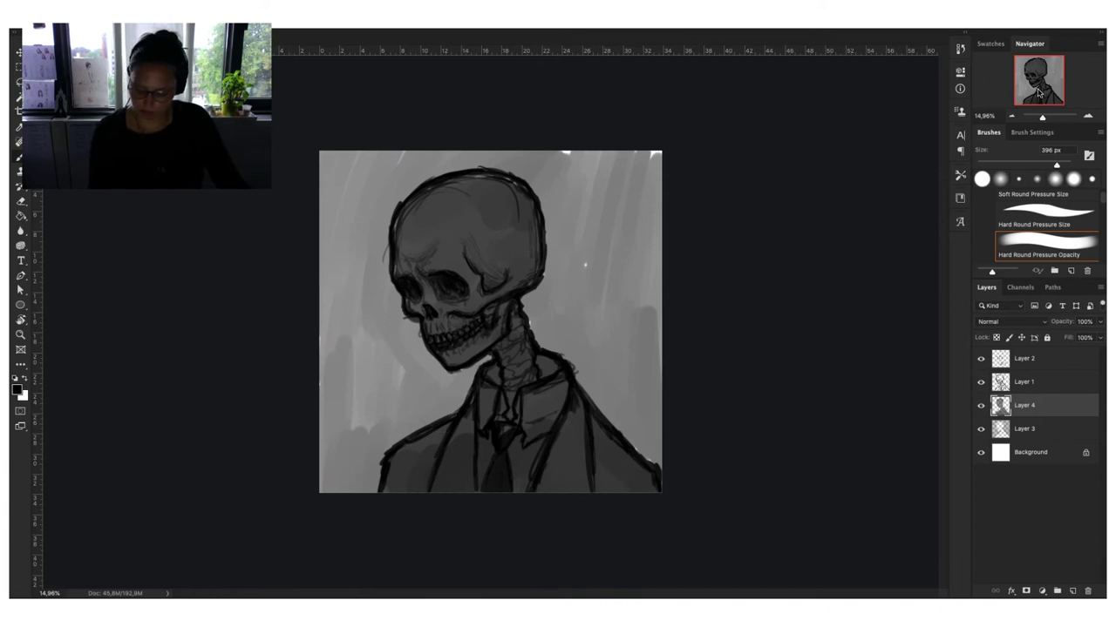
left_click_drag(1045, 117, 1043, 116)
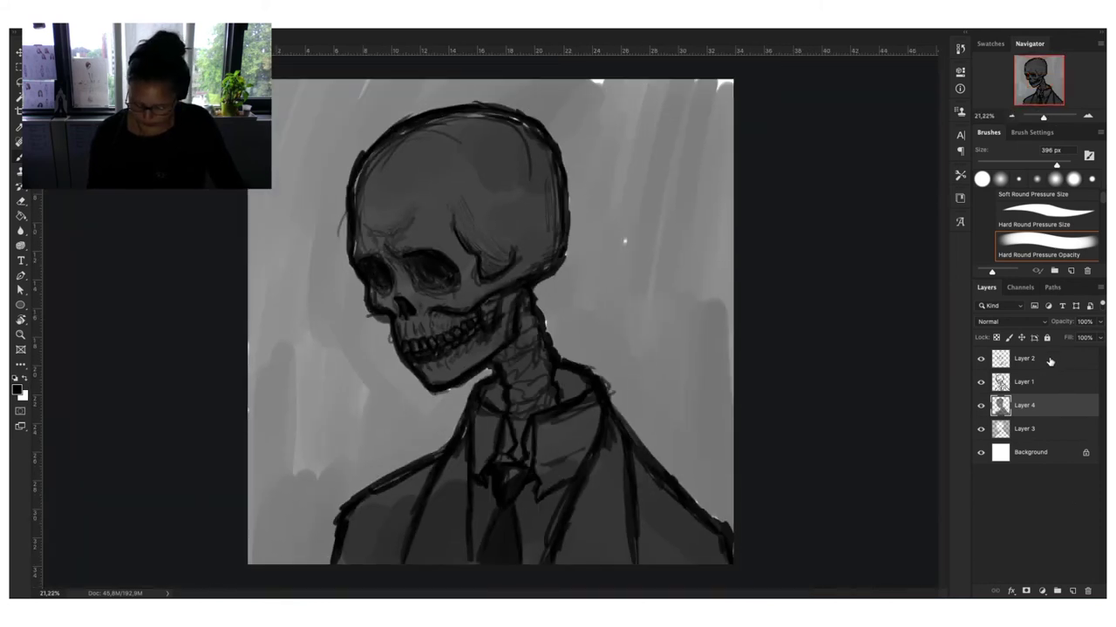
Add a new layer above Layer 2 and make white the painting colour.
key("alt+period")
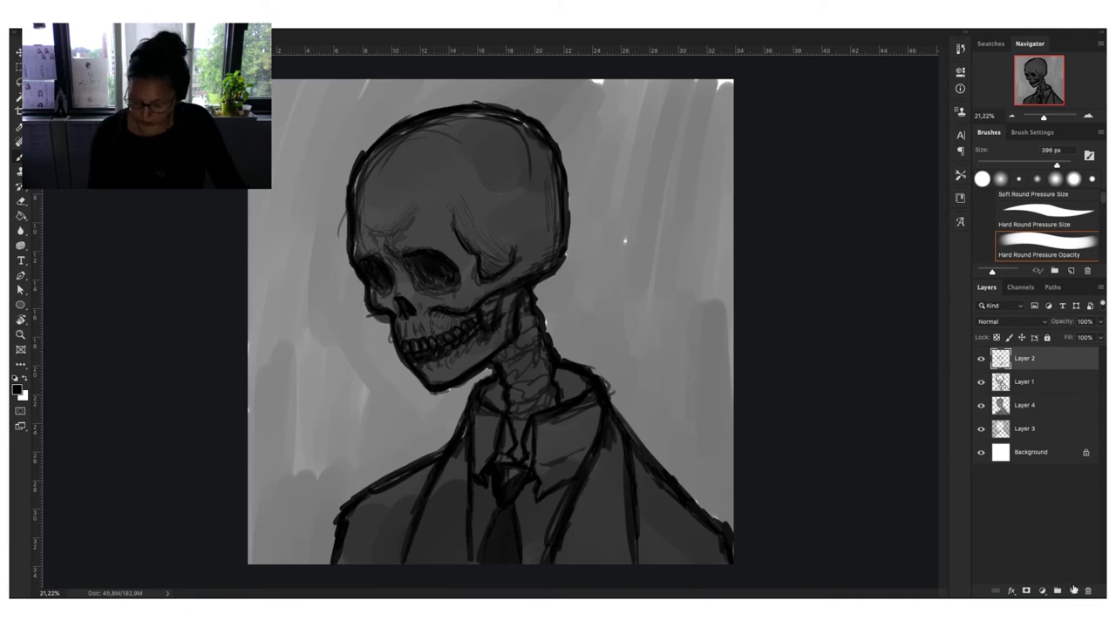
left_click(1072, 591)
key("x")
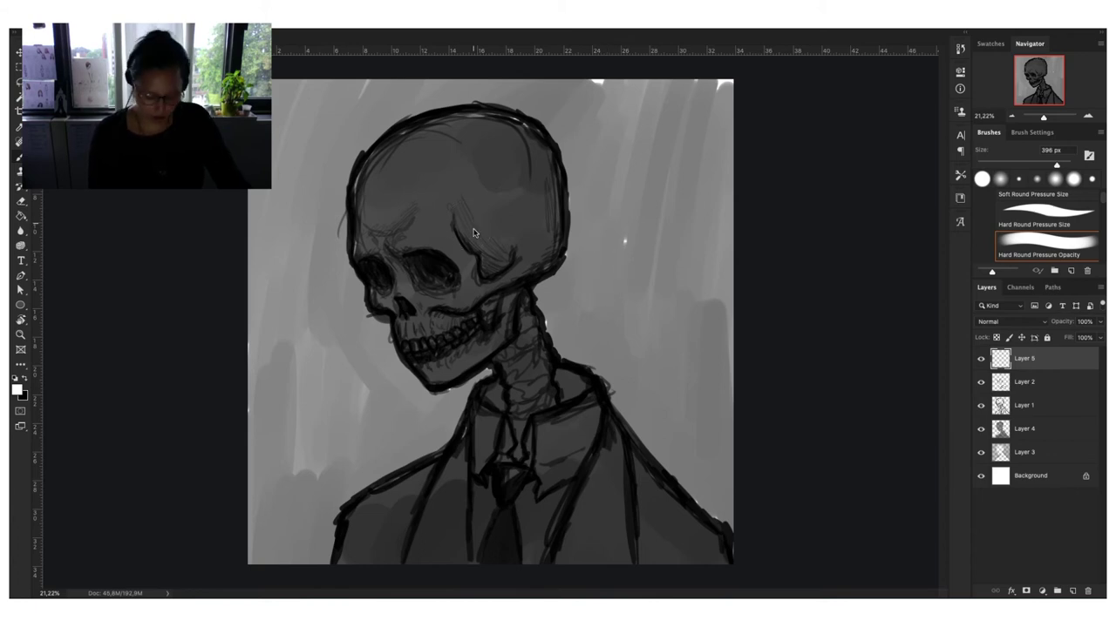
right_click(536, 209)
key("Escape")
right_click(545, 211)
key("Escape")
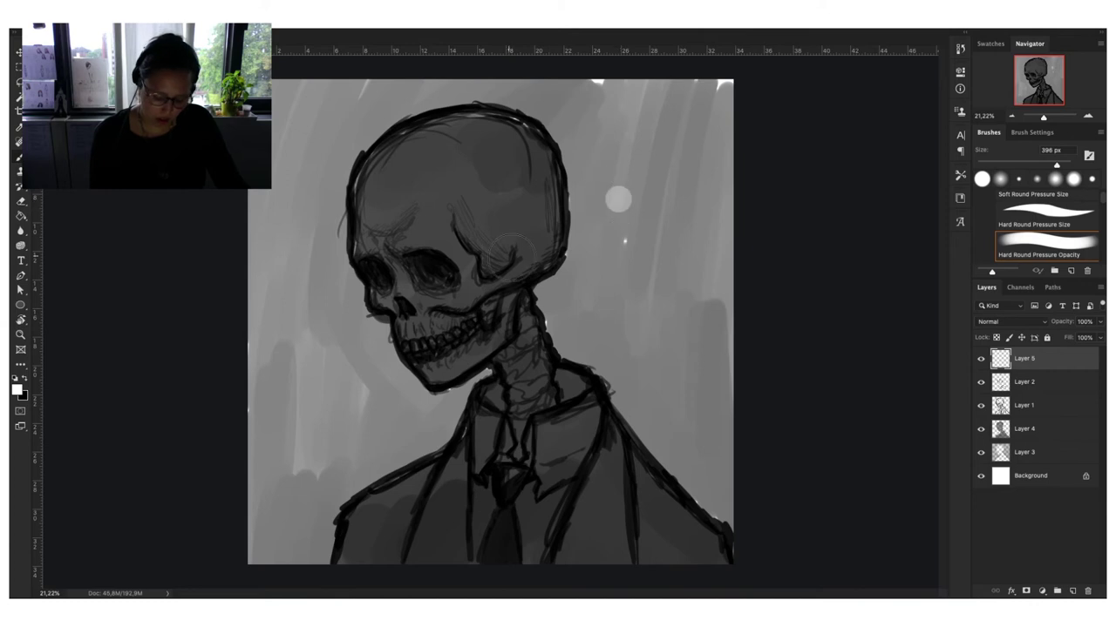
Shrink the brush for detail work and zoom in on the skull's face.
key("bracketleft")
key("bracketleft")
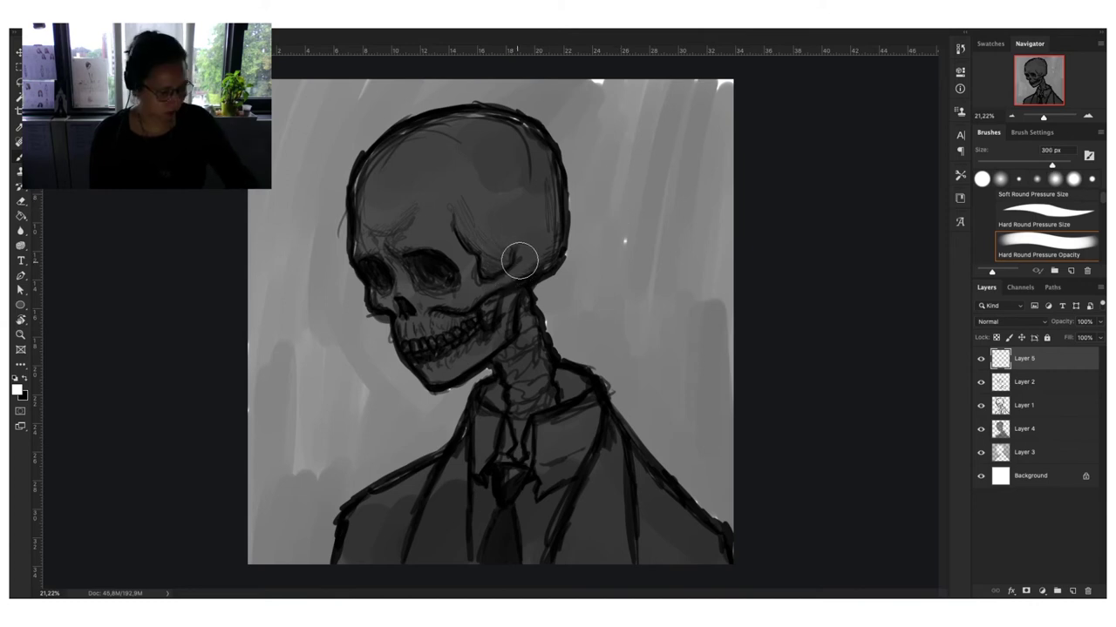
key("bracketleft")
key("bracketleft")
key("bracketleft")
key("bracketleft")
key("bracketleft")
key("bracketleft")
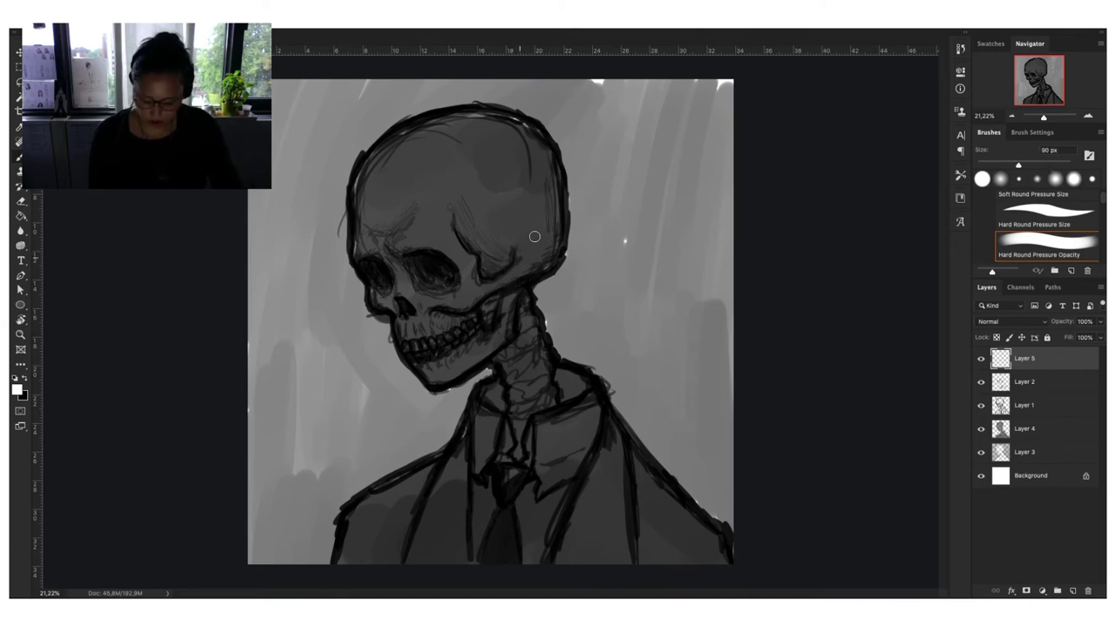
left_click(1089, 118)
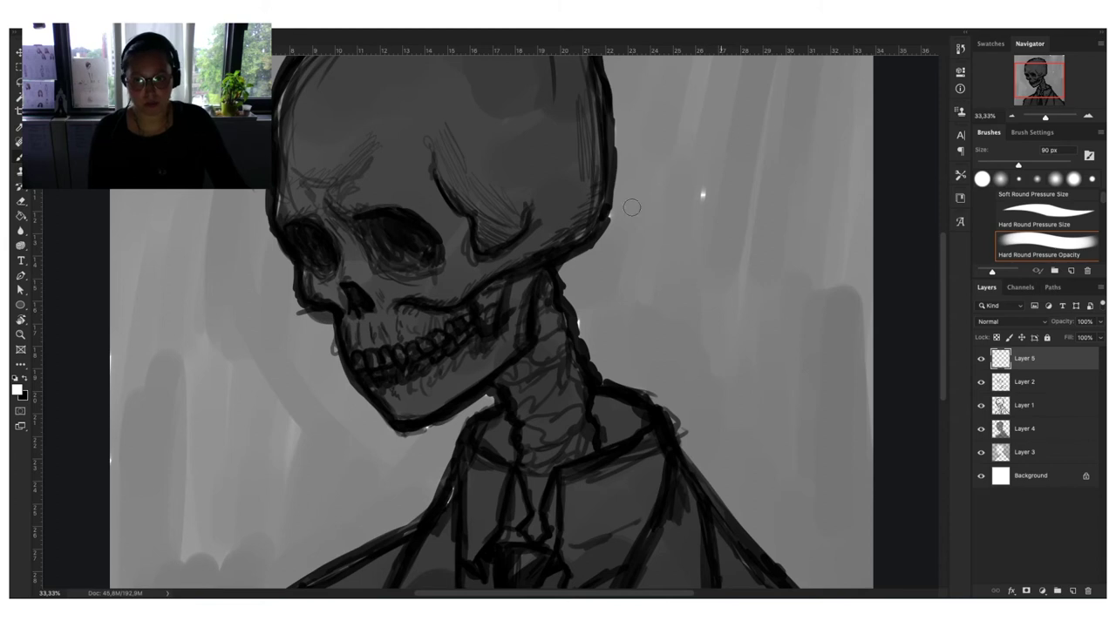
left_click_drag(611, 225, 741, 269)
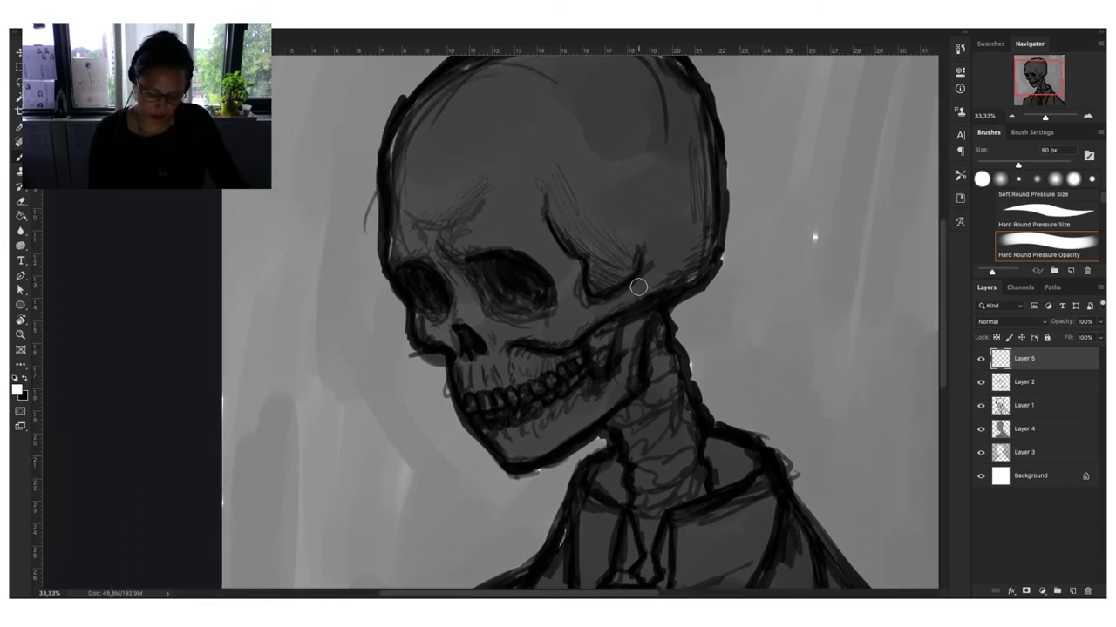
key("bracketleft")
key("bracketleft")
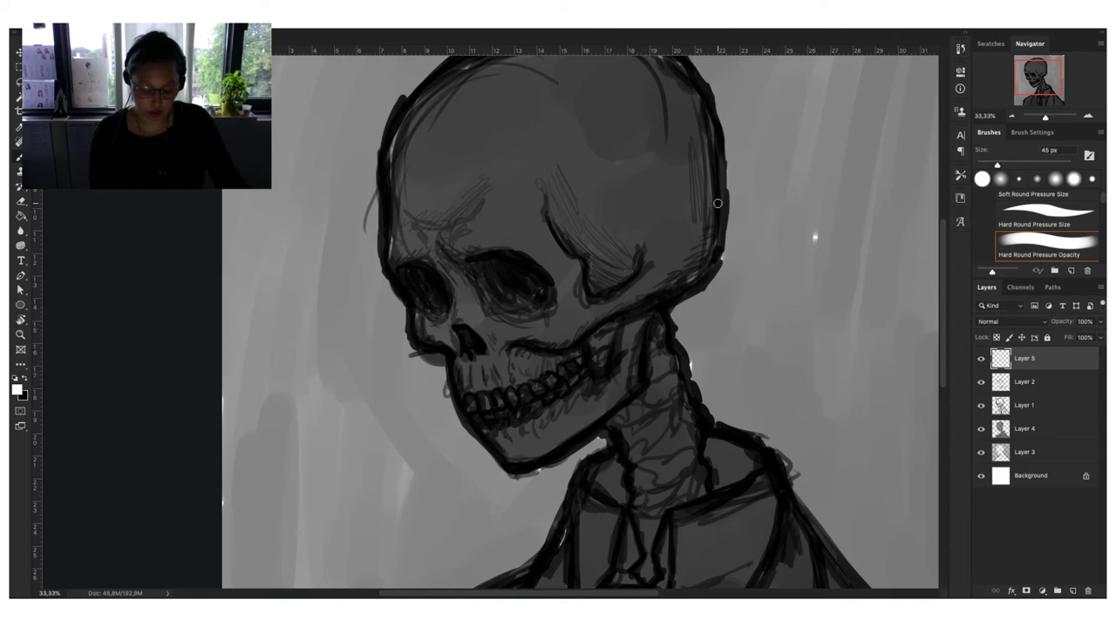
left_click(1087, 116)
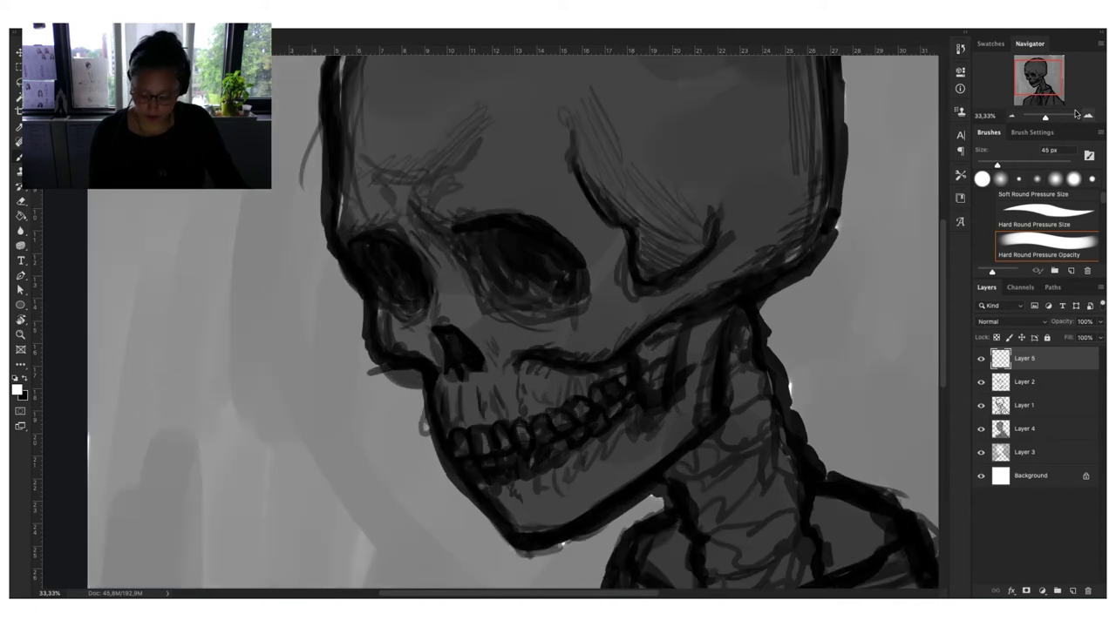
left_click_drag(666, 335, 636, 403)
key("ctrl+r")
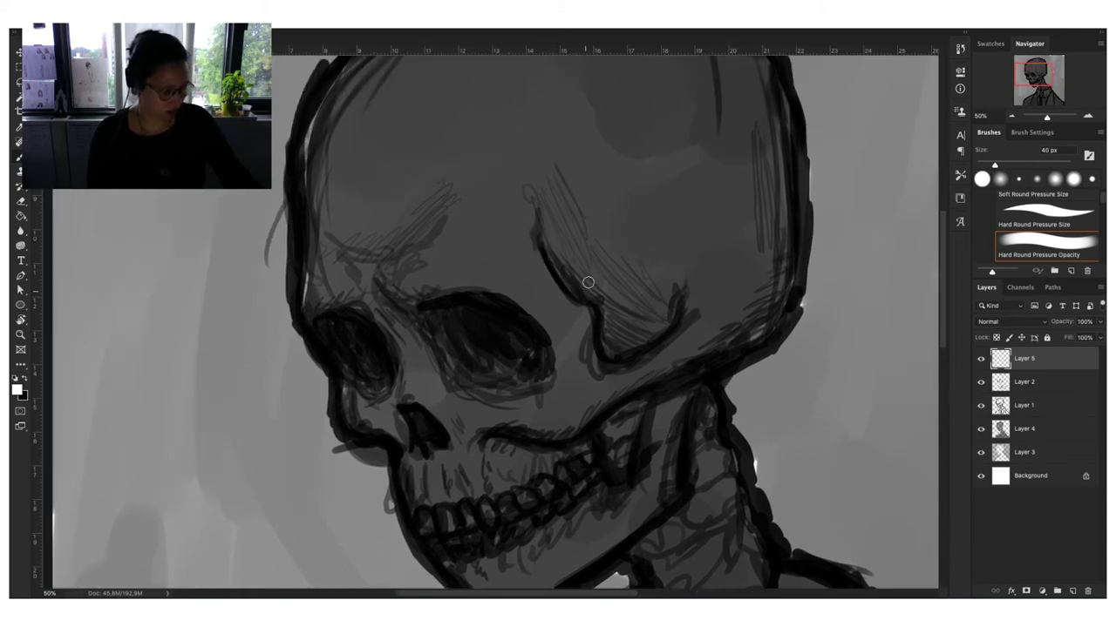
key("bracketleft")
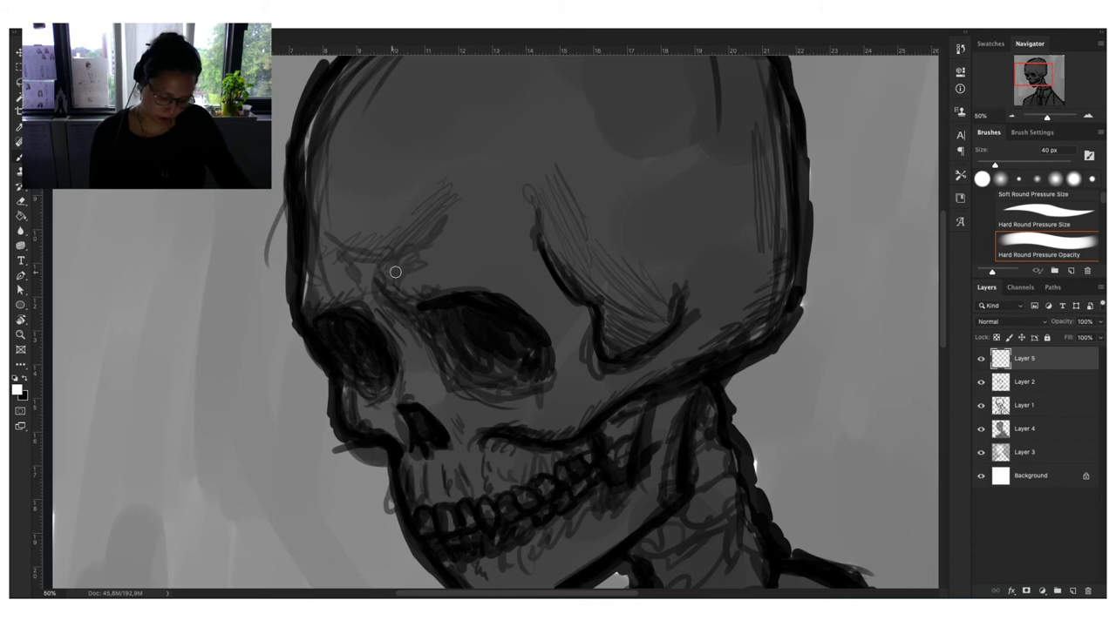
Paint light highlights on the brow, left skull edge, below the eye socket and temple ridge.
left_click_drag(393, 266, 444, 250)
mouse_move(314, 271)
left_mouse_down()
mouse_move(302, 299)
mouse_move(330, 279)
left_mouse_up()
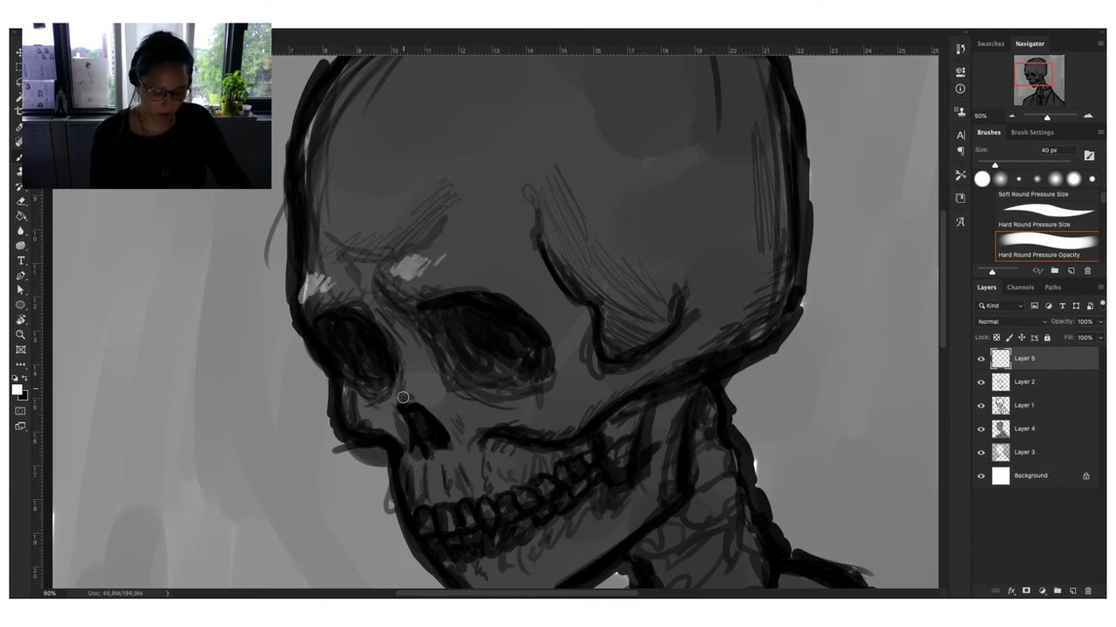
mouse_move(410, 373)
left_mouse_down()
mouse_move(406, 390)
mouse_move(408, 374)
left_mouse_up()
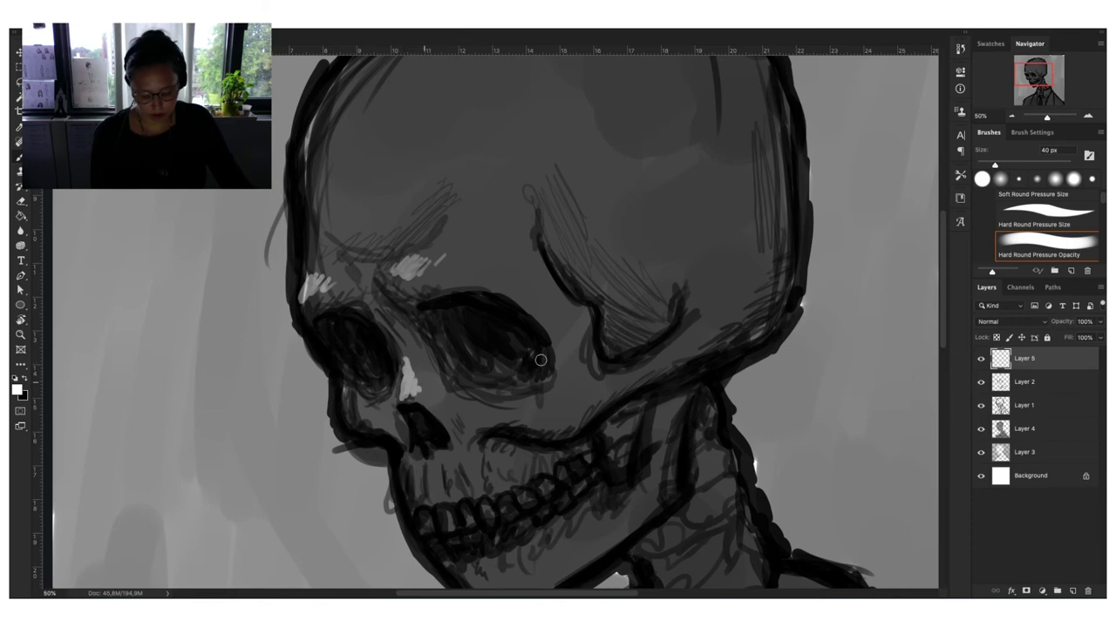
left_click_drag(514, 401, 547, 416)
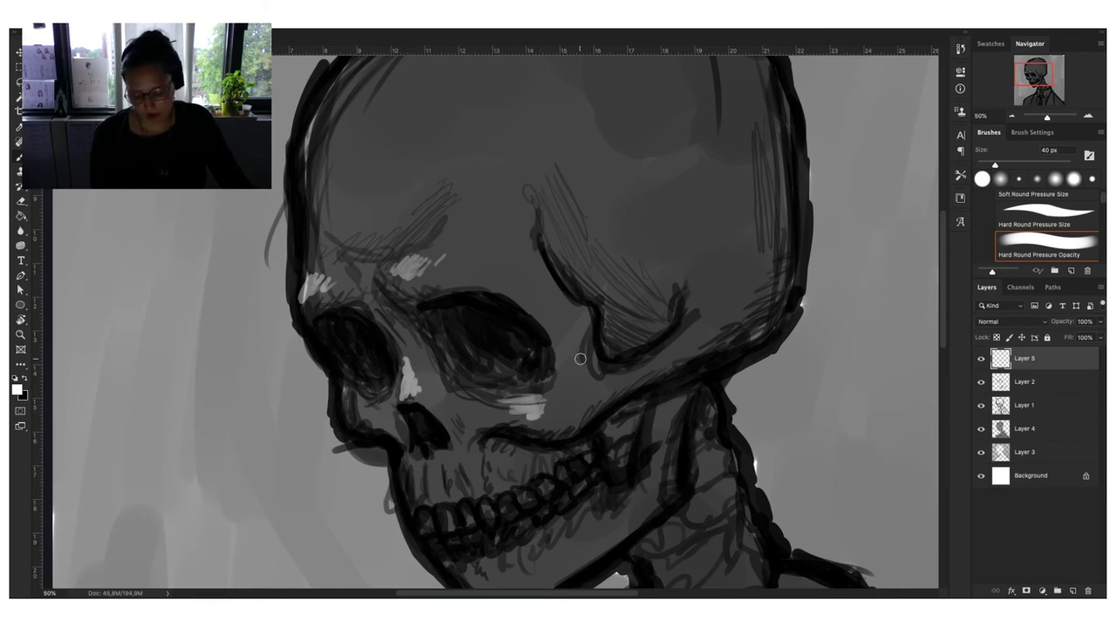
mouse_move(531, 226)
left_mouse_down()
mouse_move(554, 296)
mouse_move(537, 288)
left_mouse_up()
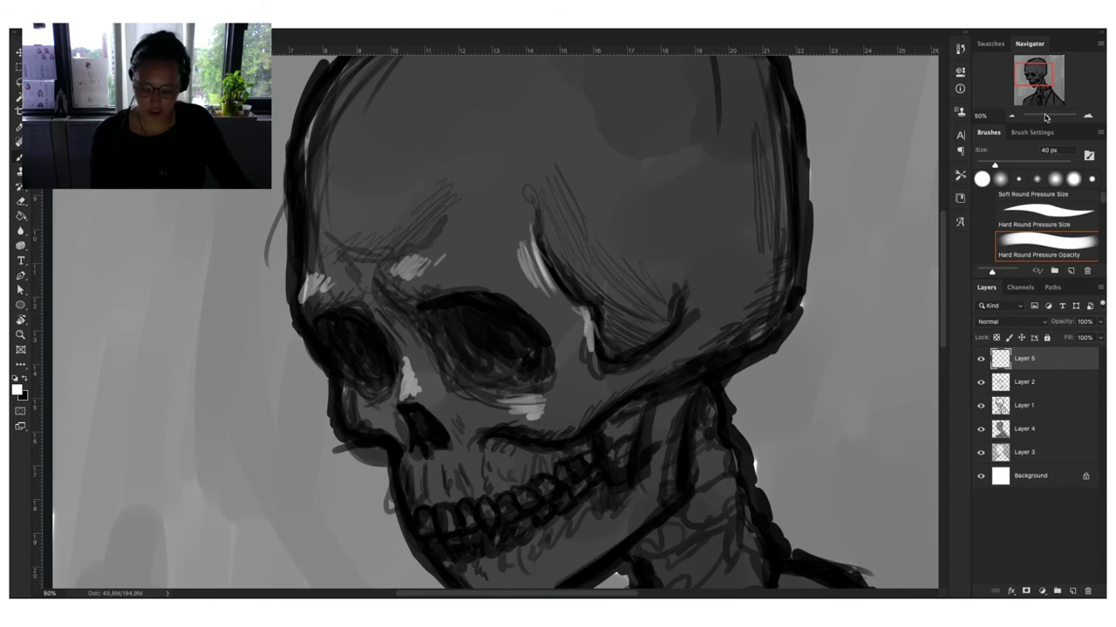
left_click_drag(1047, 117, 1026, 117)
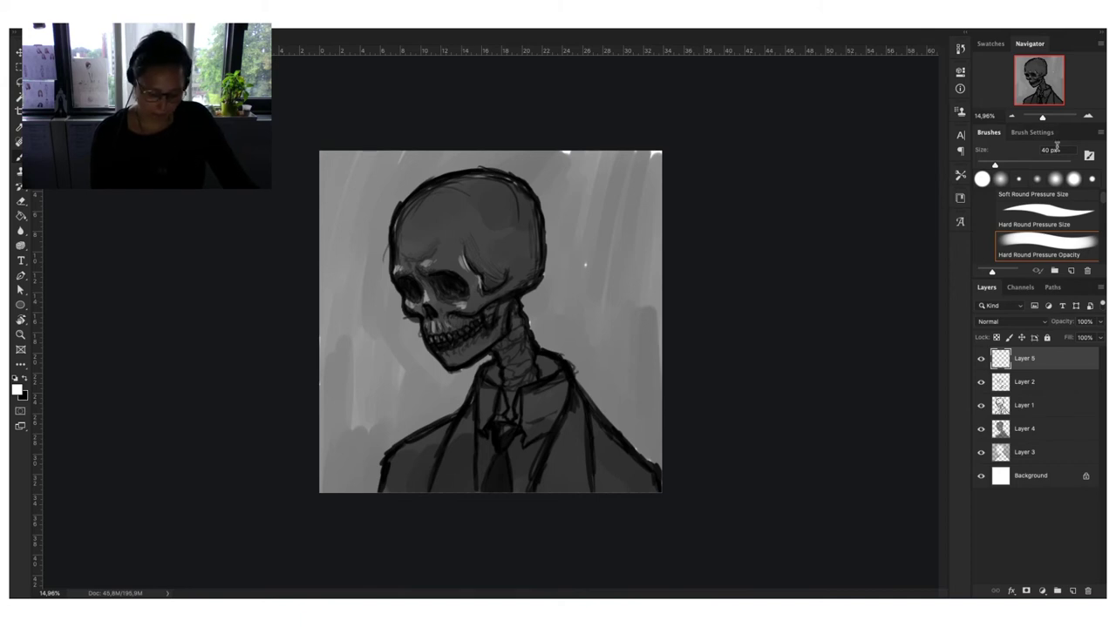
Brush light highlights onto the upper teeth, chin and jaw, neck and lower brow edge.
left_click_drag(1044, 116, 1050, 116)
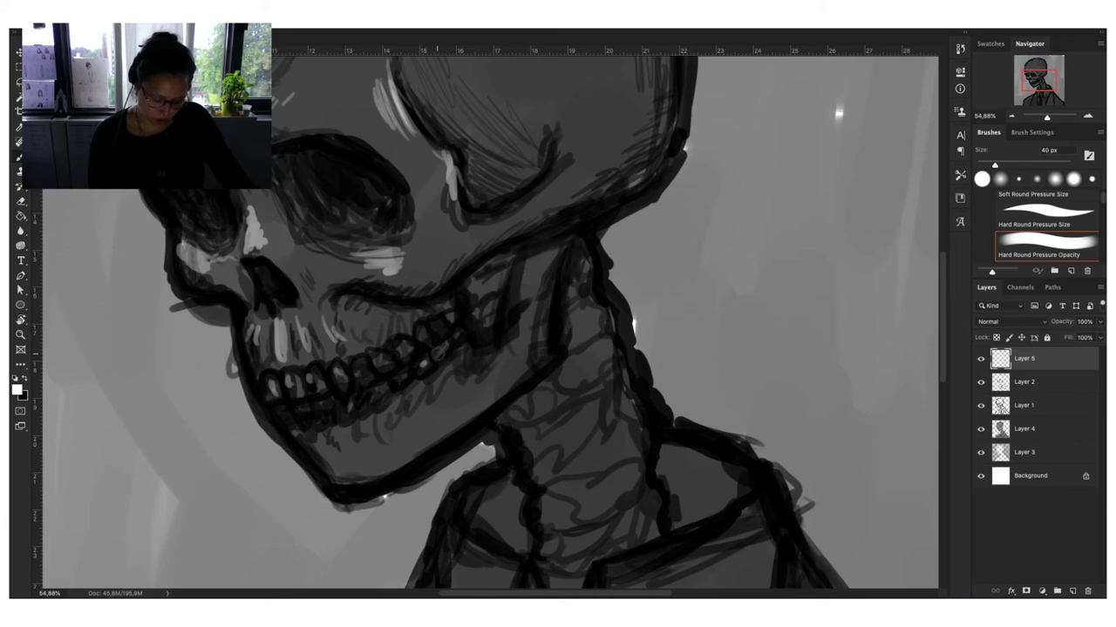
mouse_move(438, 354)
left_mouse_down()
mouse_move(400, 345)
mouse_move(363, 362)
left_mouse_up()
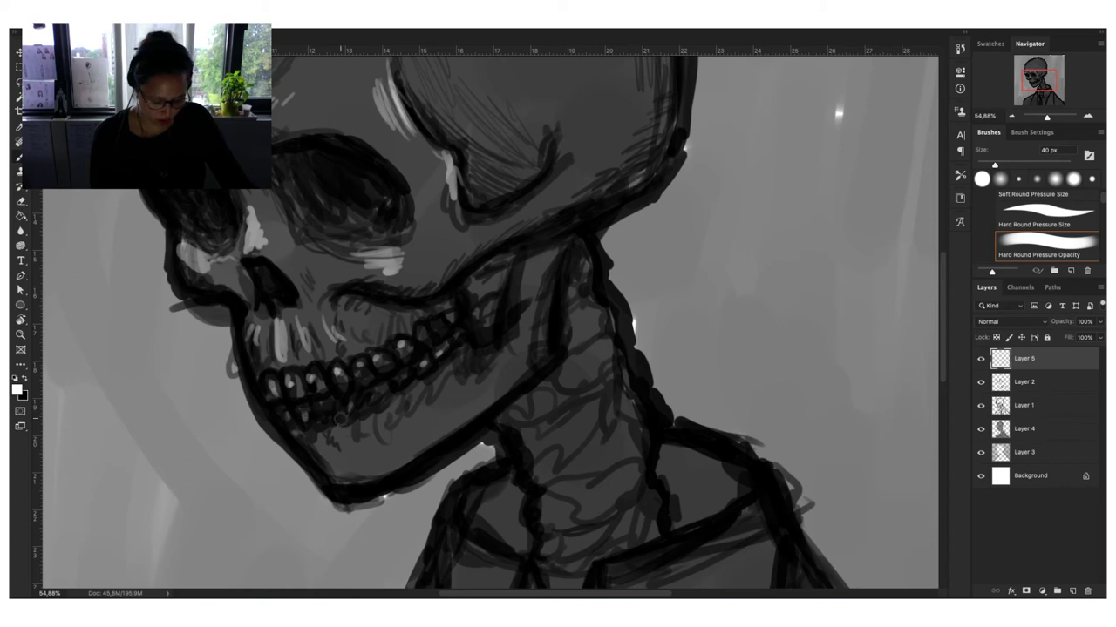
mouse_move(324, 462)
left_mouse_down()
mouse_move(347, 481)
mouse_move(368, 472)
left_mouse_up()
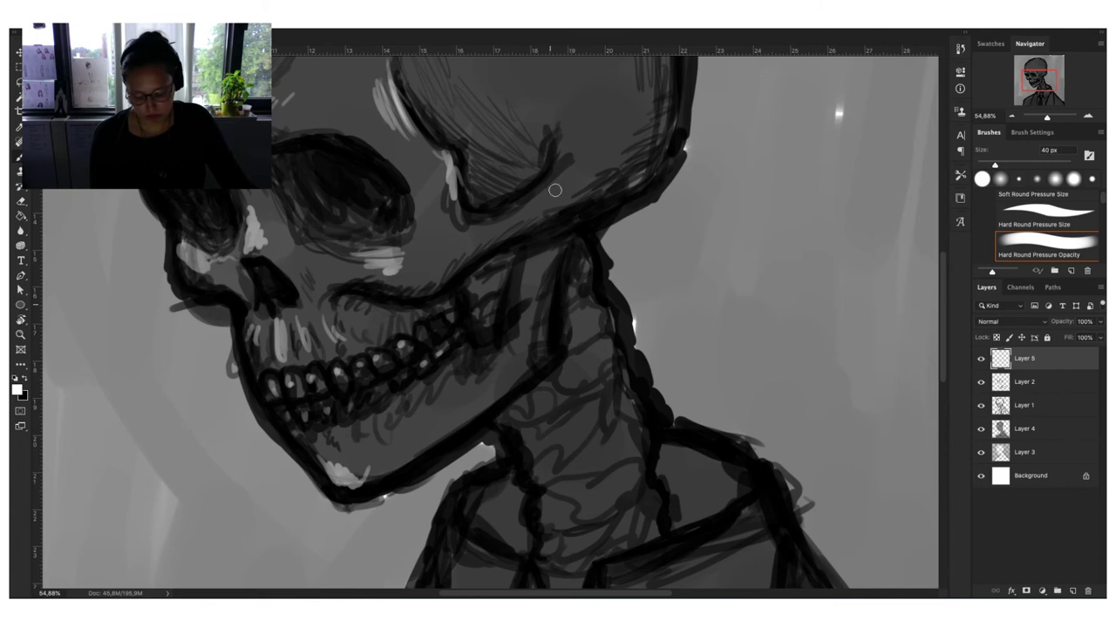
left_click_drag(551, 272, 539, 335)
left_click_drag(546, 183, 471, 223)
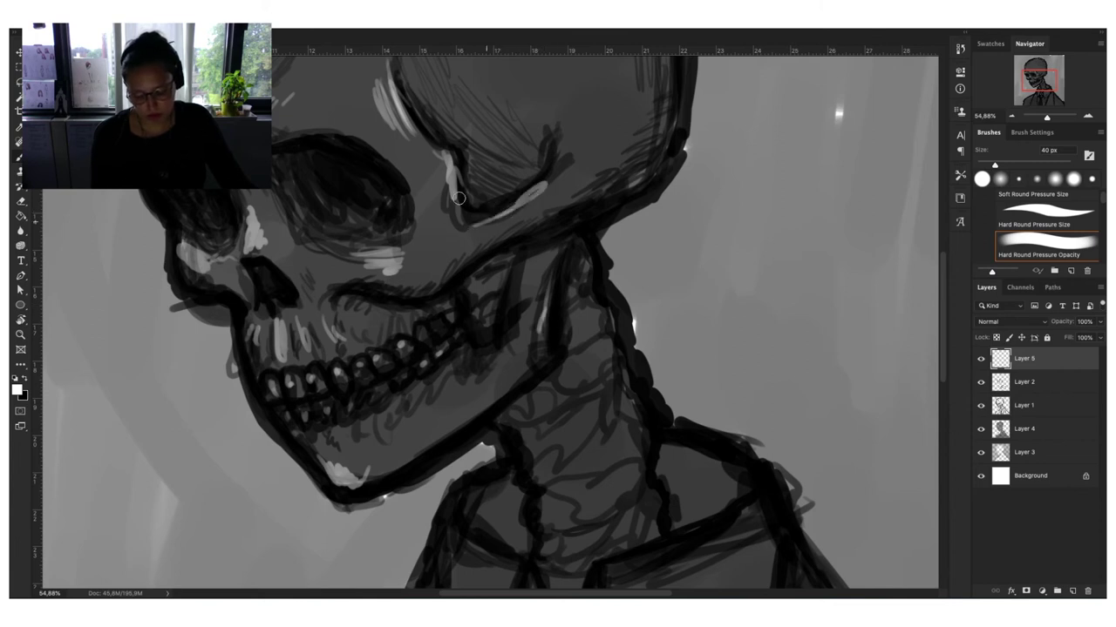
Hatch light highlights over the upper-left cranium and along the left shoulder outline.
left_click_drag(567, 294, 653, 450)
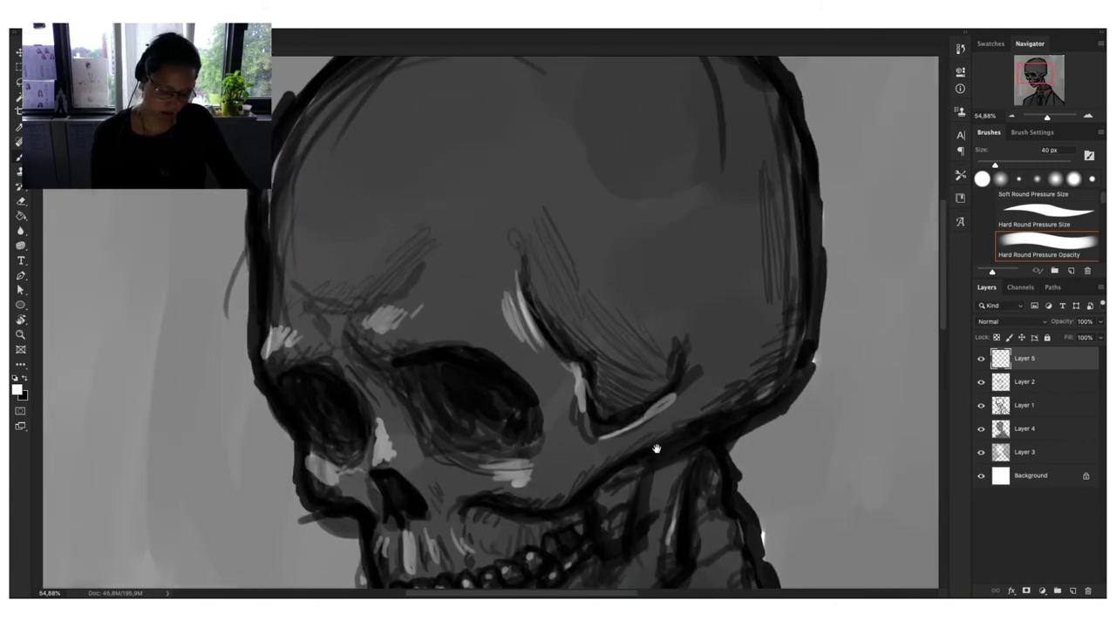
left_click_drag(610, 277, 610, 345)
key("ctrl+r")
left_click_drag(353, 122, 288, 229)
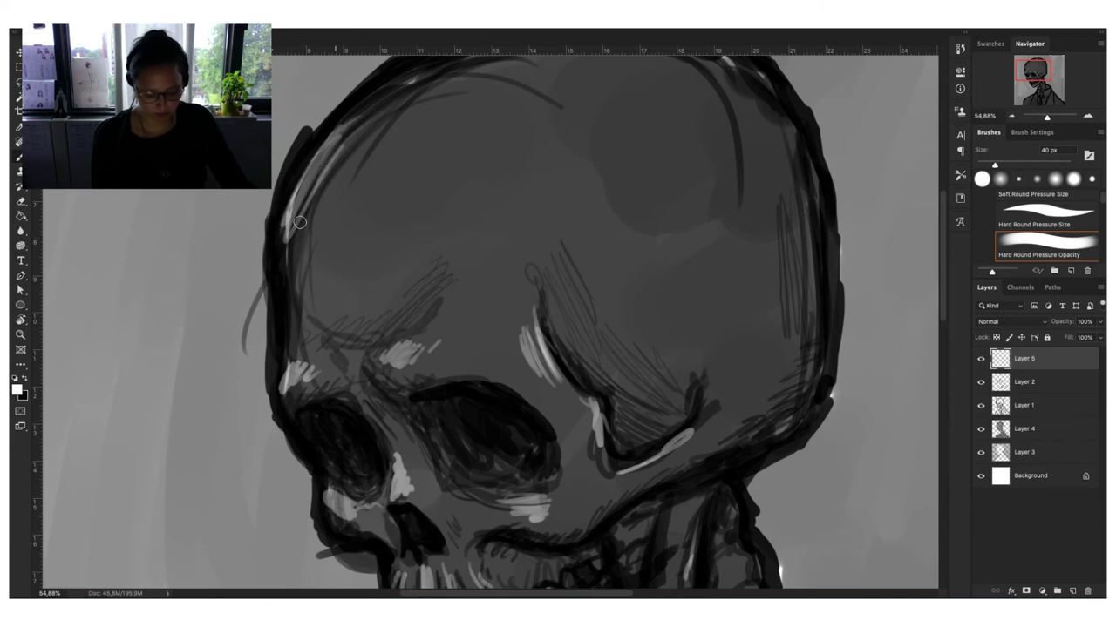
left_click_drag(348, 147, 296, 250)
left_click_drag(365, 166, 314, 224)
mouse_move(330, 157)
left_mouse_down()
mouse_move(282, 232)
mouse_move(298, 232)
left_mouse_up()
left_click_drag(1047, 116, 1048, 122)
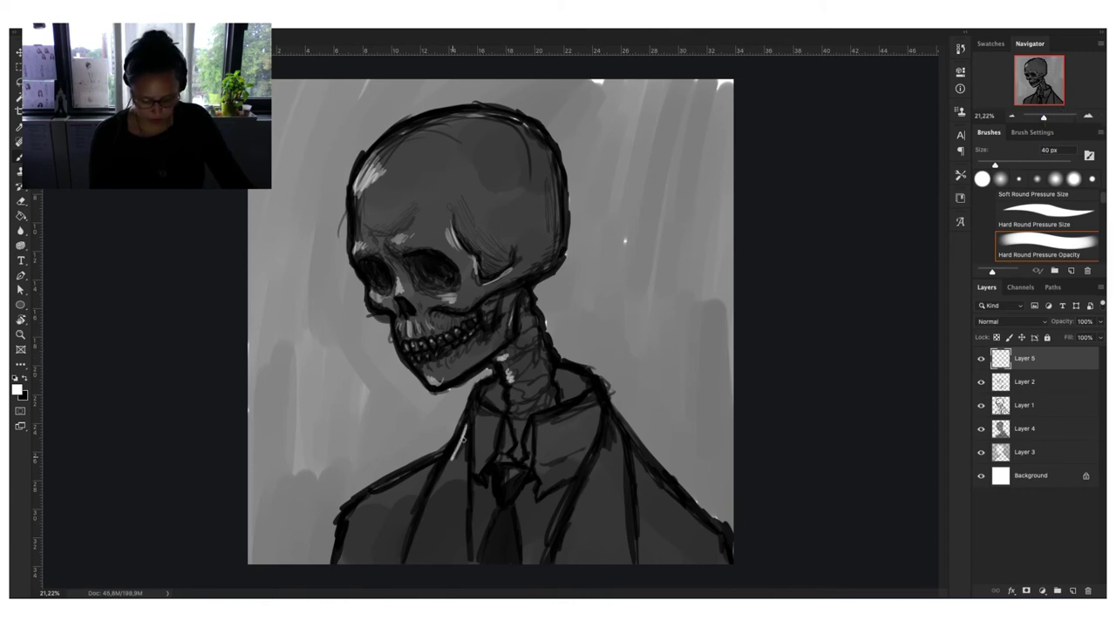
mouse_move(425, 468)
left_mouse_down()
mouse_move(358, 502)
mouse_move(427, 465)
left_mouse_up()
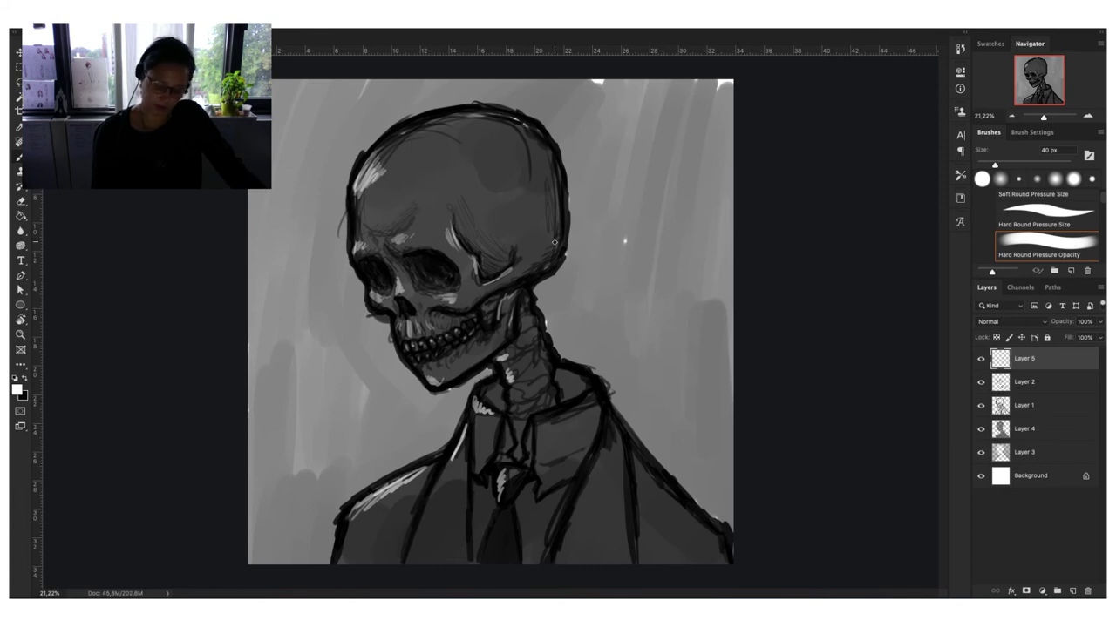
On a new layer, paint white highlights down the cranium's left edge and along the cheekbone.
left_click(1072, 591)
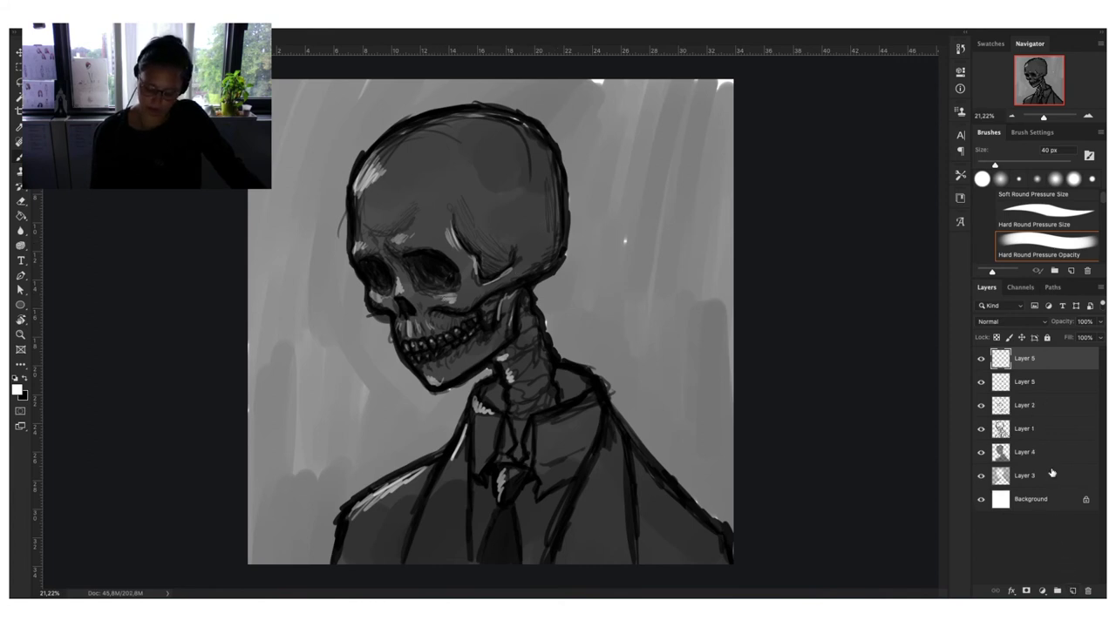
left_click_drag(1044, 119, 1047, 116)
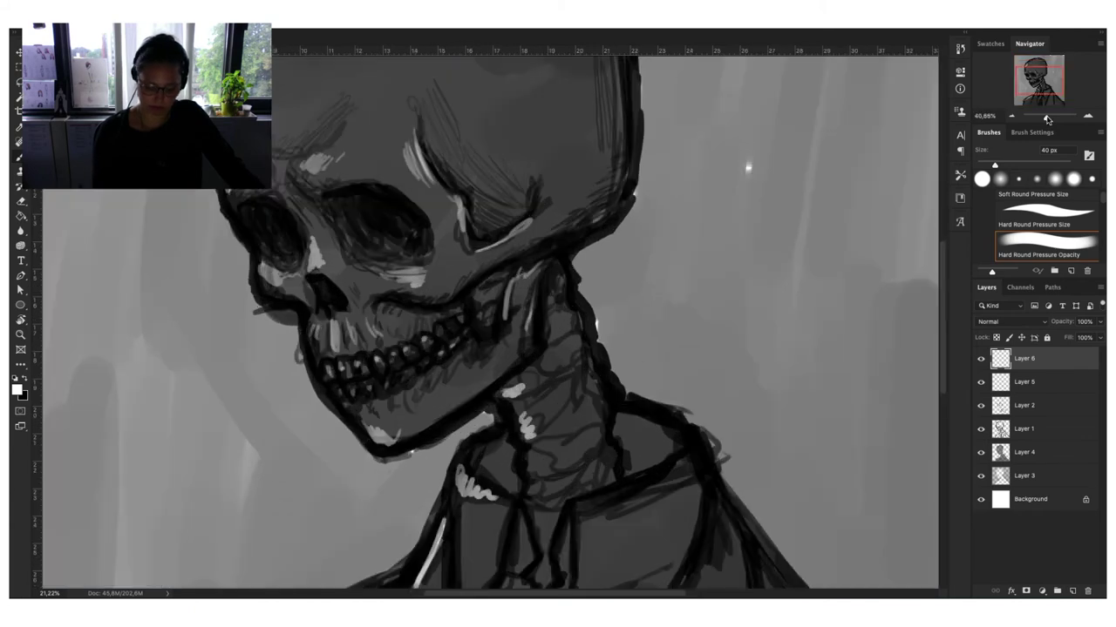
left_click_drag(599, 185, 599, 137)
left_click_drag(690, 308, 739, 353)
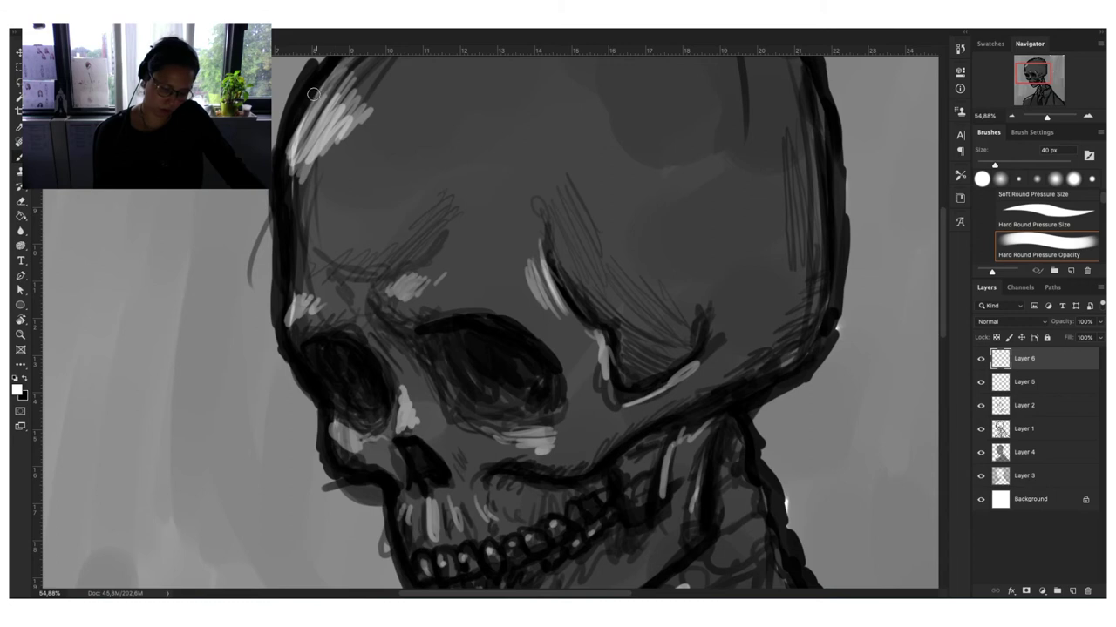
mouse_move(310, 83)
left_mouse_down()
mouse_move(289, 331)
mouse_move(320, 395)
left_mouse_up()
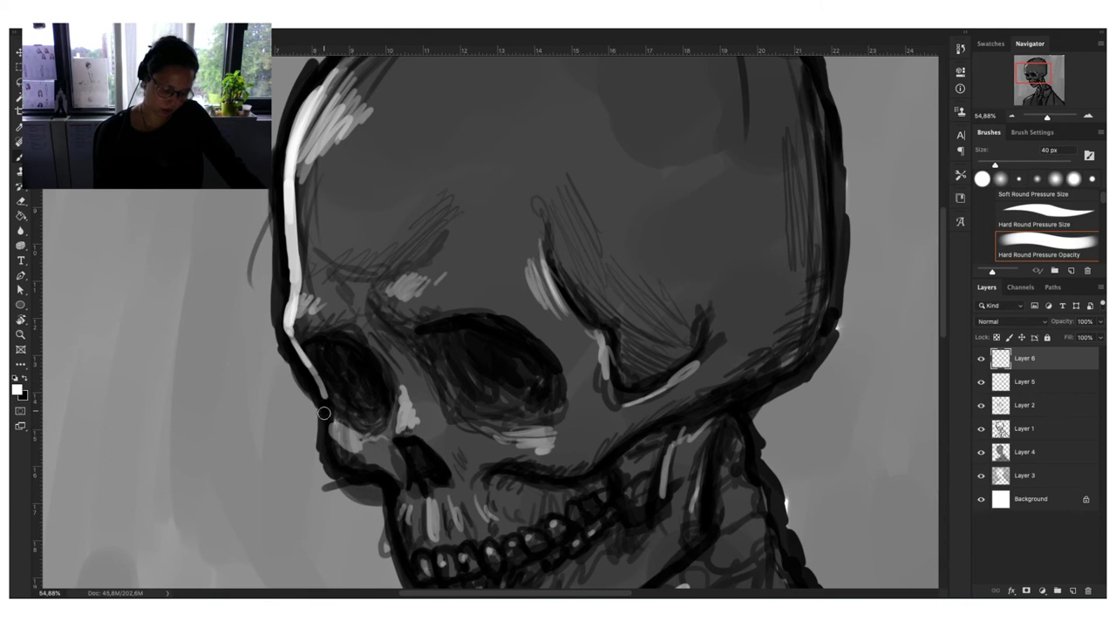
left_click_drag(324, 414, 349, 454)
Add a white jaw-edge highlight and thin cheekbone highlights with a smaller brush.
left_click_drag(592, 422, 590, 279)
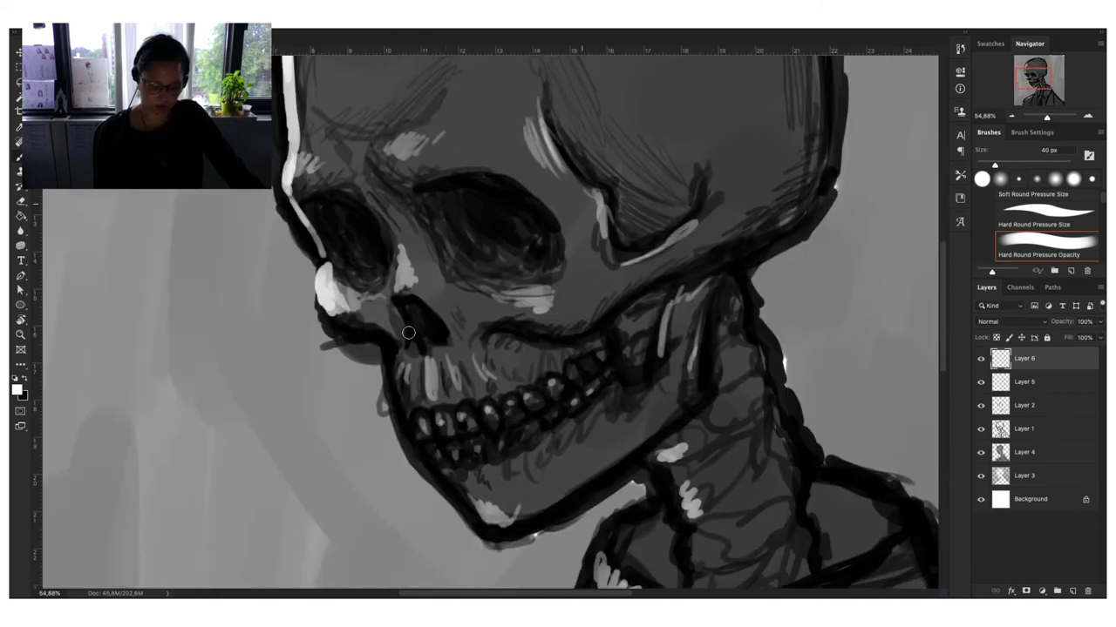
left_click_drag(396, 356, 408, 405)
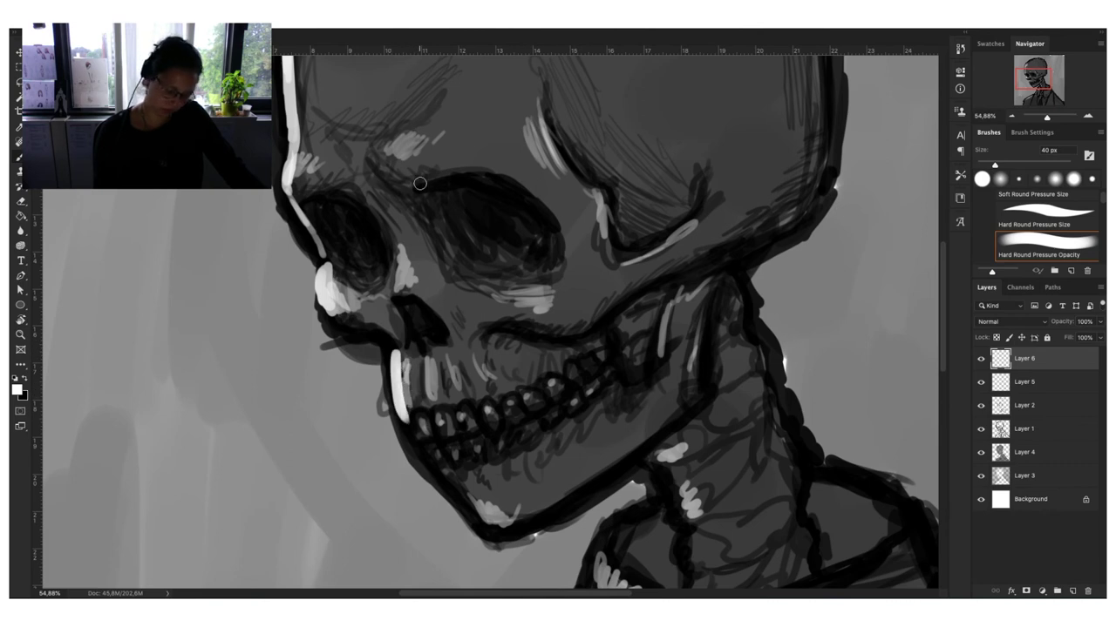
key("bracketleft")
key("bracketleft")
key("bracketleft")
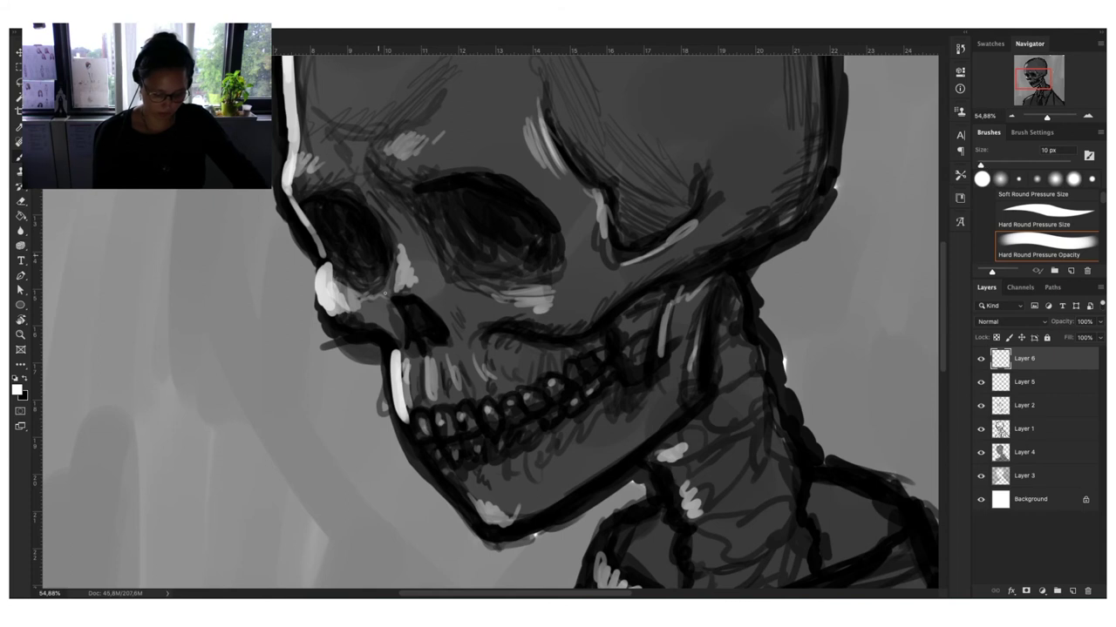
left_click_drag(391, 298, 394, 267)
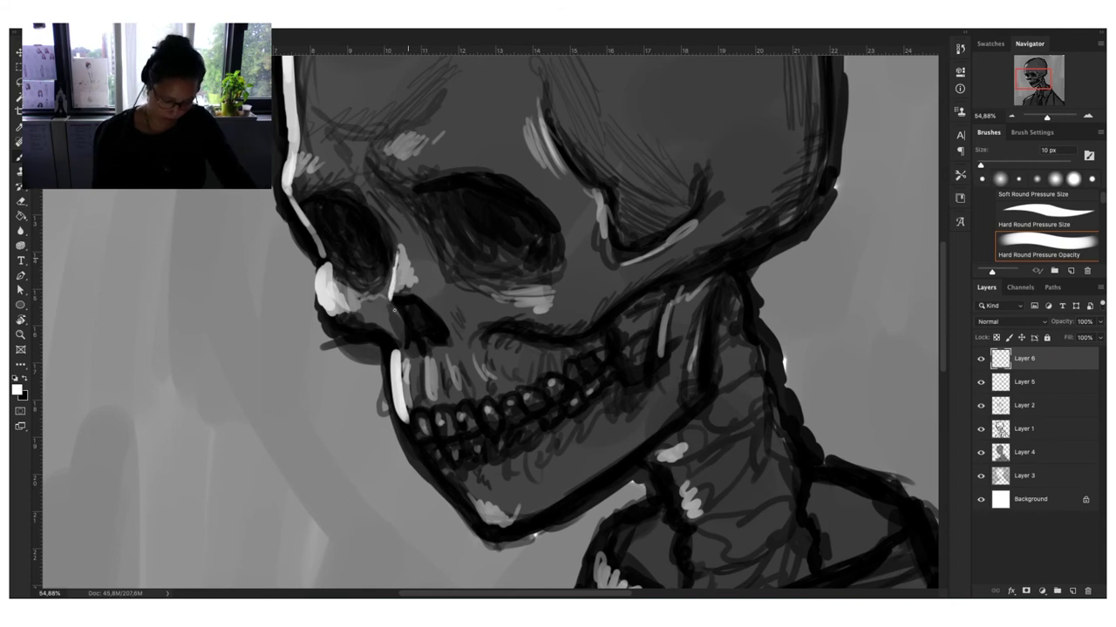
left_click_drag(394, 307, 404, 339)
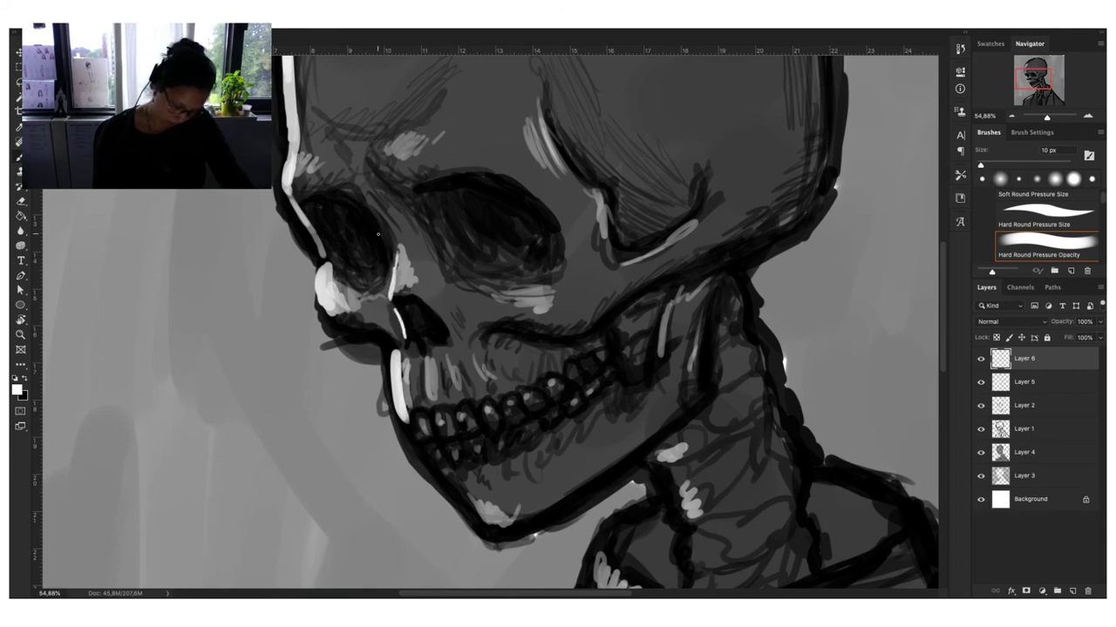
left_click_drag(1047, 115, 1048, 115)
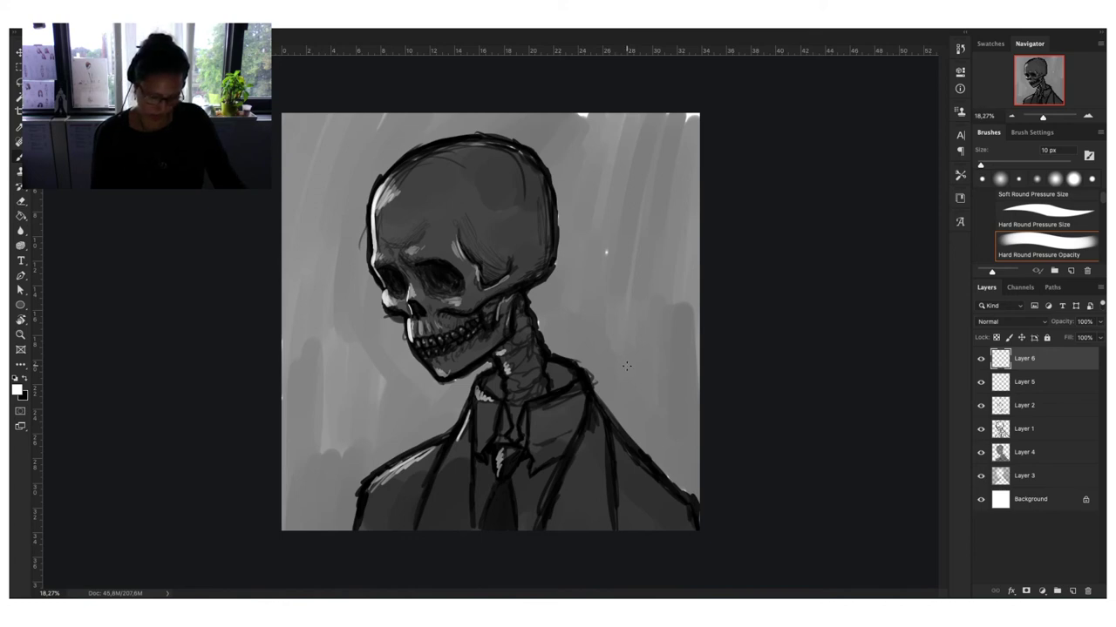
Paint white highlights along the jawline, the neck below the jaw and the collar edge.
left_click_drag(1042, 117, 1047, 117)
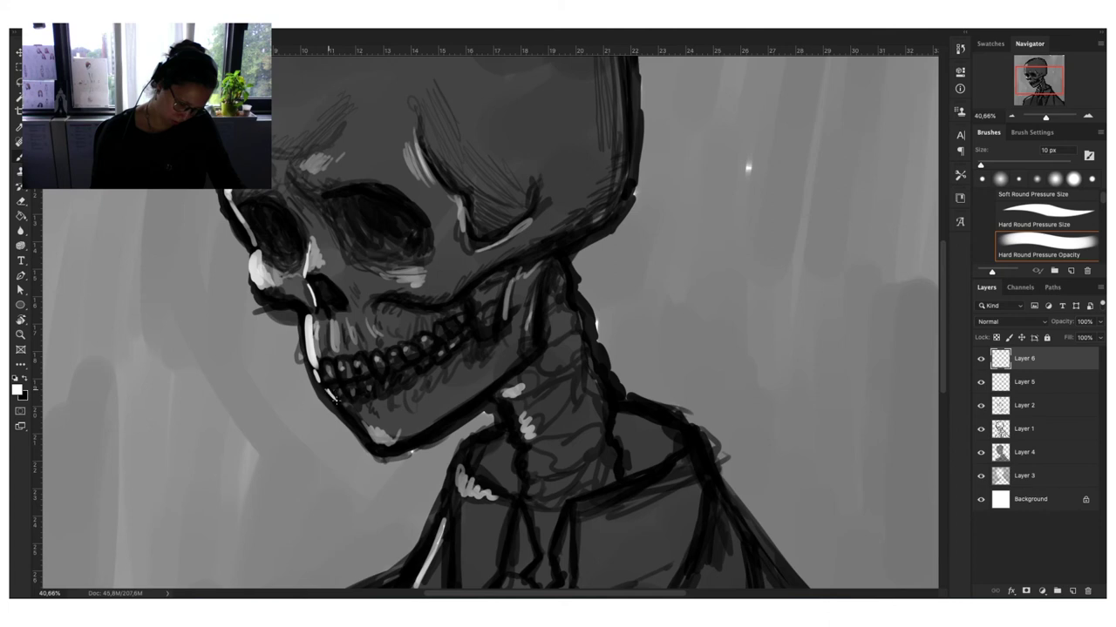
left_click_drag(345, 407, 376, 451)
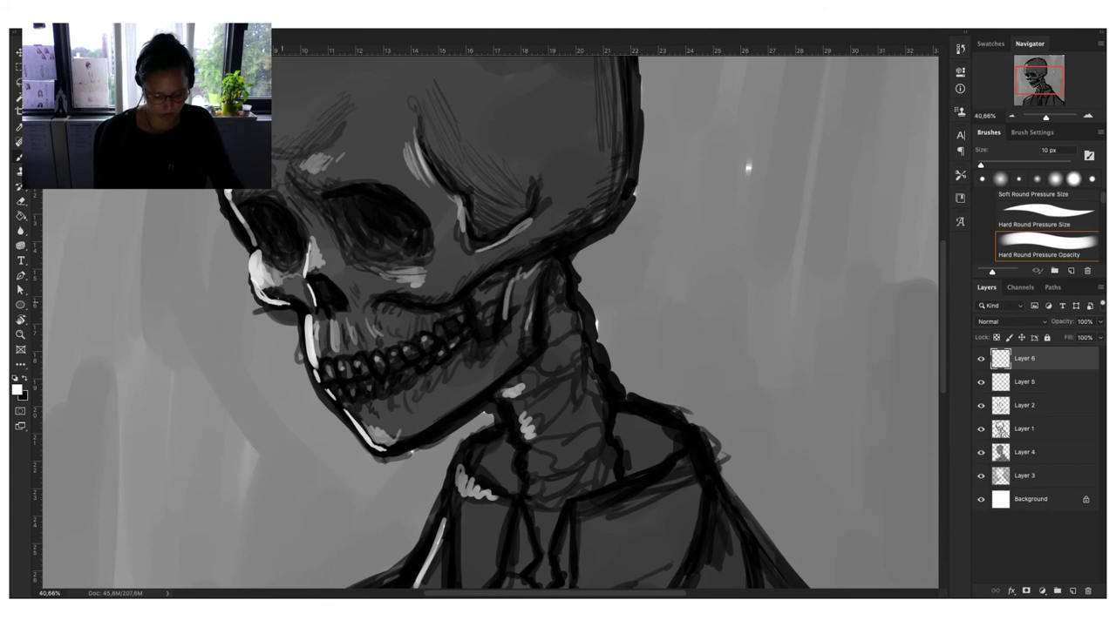
left_click_drag(577, 441, 617, 358)
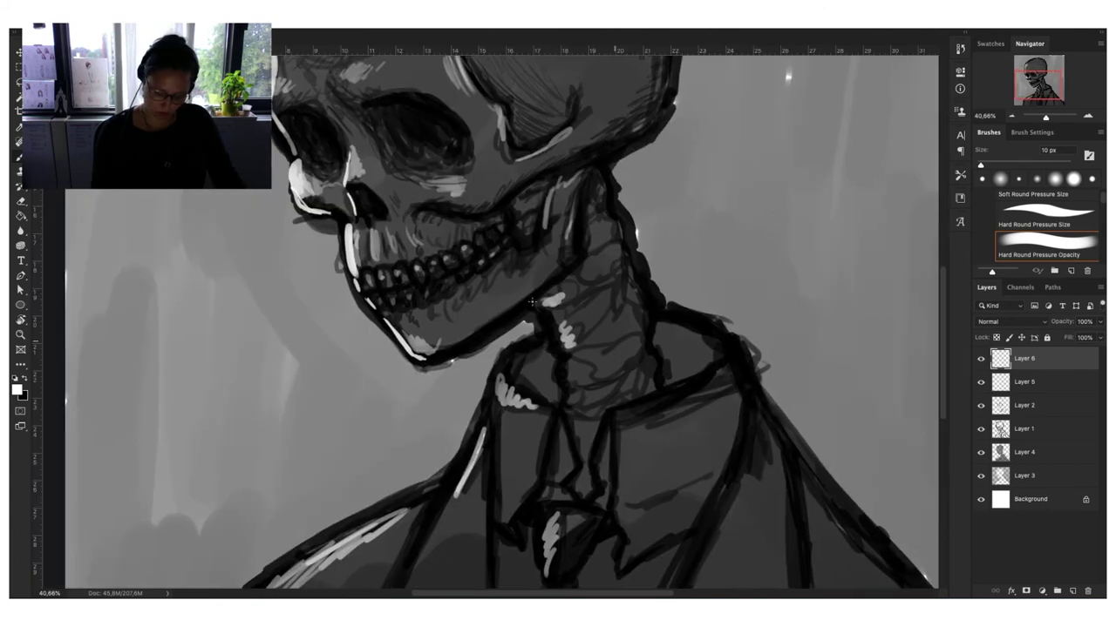
mouse_move(537, 319)
left_mouse_down()
mouse_move(542, 302)
mouse_move(558, 345)
mouse_move(495, 383)
mouse_move(468, 455)
left_mouse_up()
mouse_move(486, 404)
left_mouse_down()
mouse_move(465, 473)
mouse_move(484, 439)
left_mouse_up()
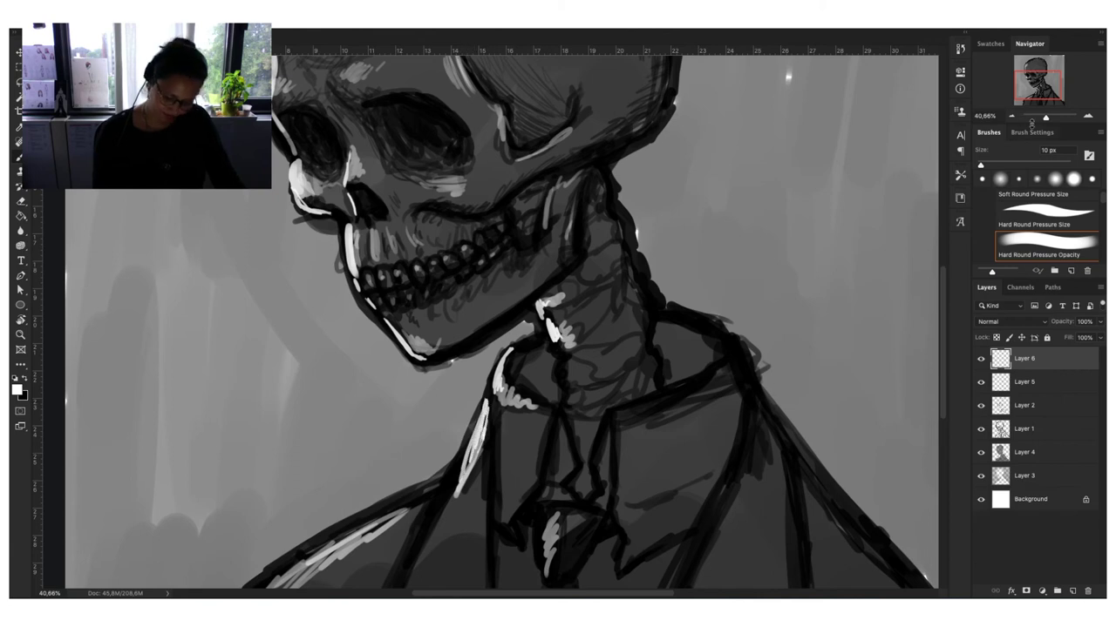
left_click_drag(1045, 117, 1049, 118)
Rim both eye sockets, hatch the brow and the skull's left edge with white highlights.
mouse_move(517, 279)
left_mouse_down()
mouse_move(610, 268)
mouse_move(676, 299)
mouse_move(682, 290)
left_mouse_up()
key("ctrl+plus")
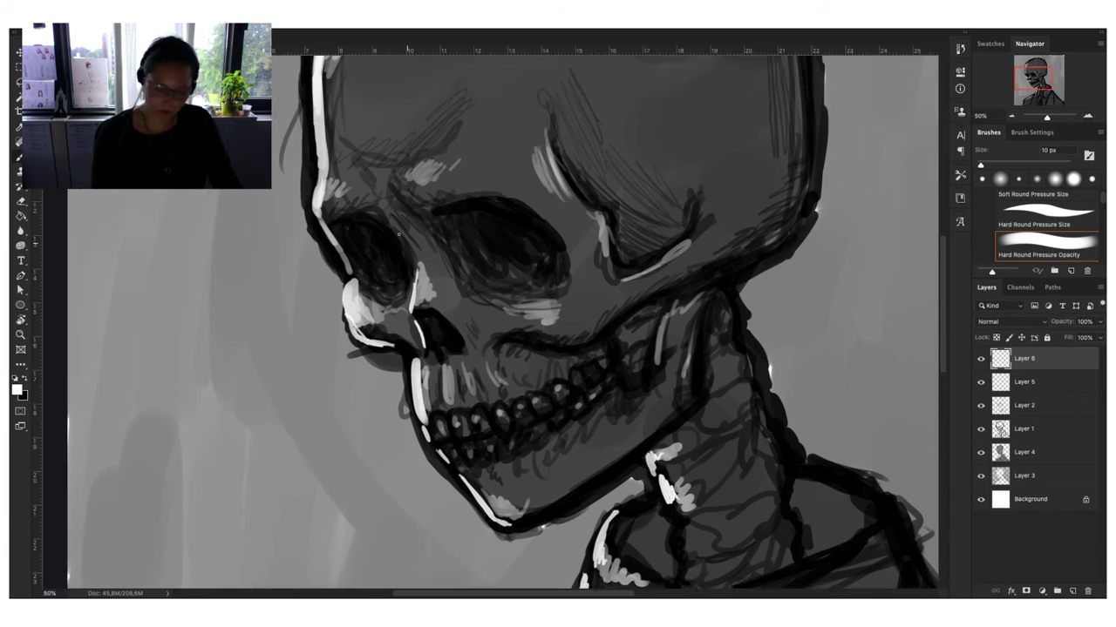
left_click_drag(399, 232, 415, 254)
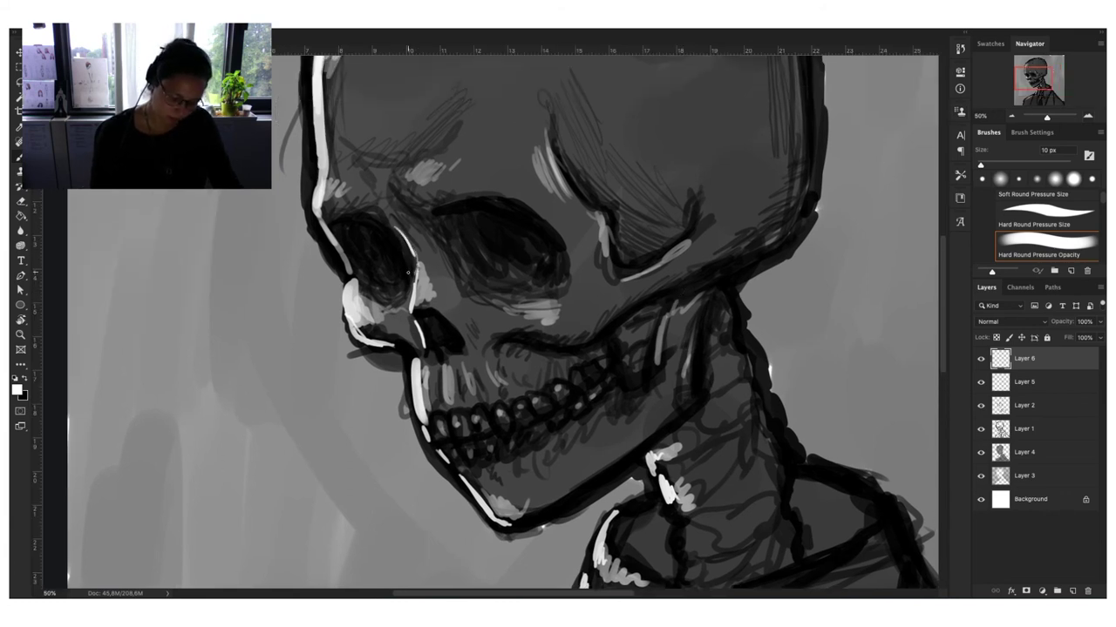
left_click_drag(402, 190, 421, 199)
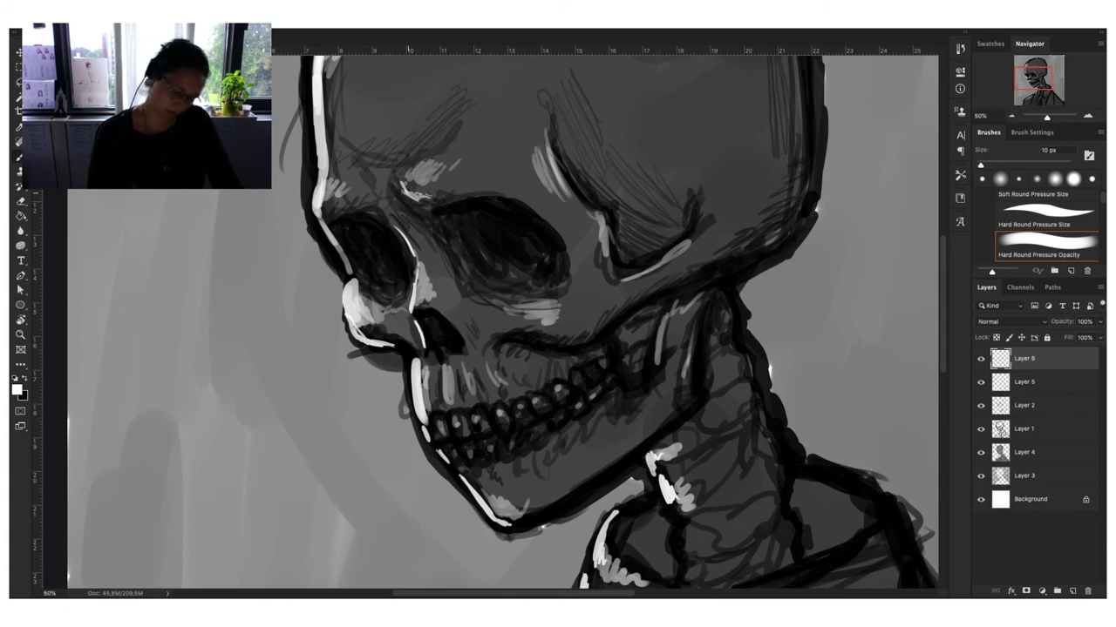
left_click_drag(404, 182, 417, 193)
left_click_drag(336, 181, 324, 247)
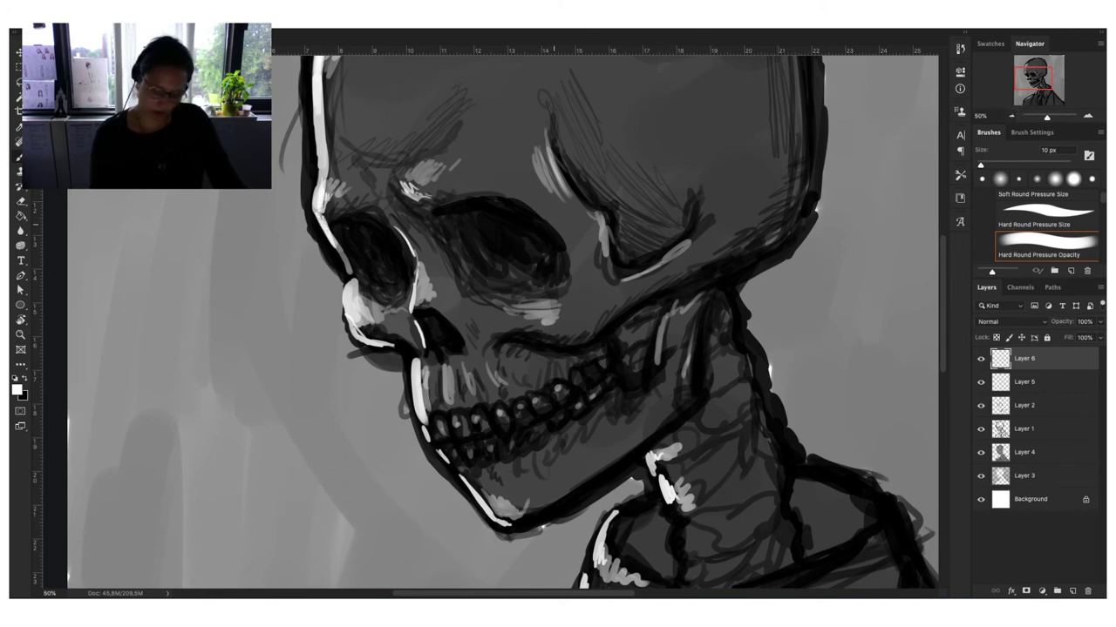
left_click_drag(560, 230, 569, 252)
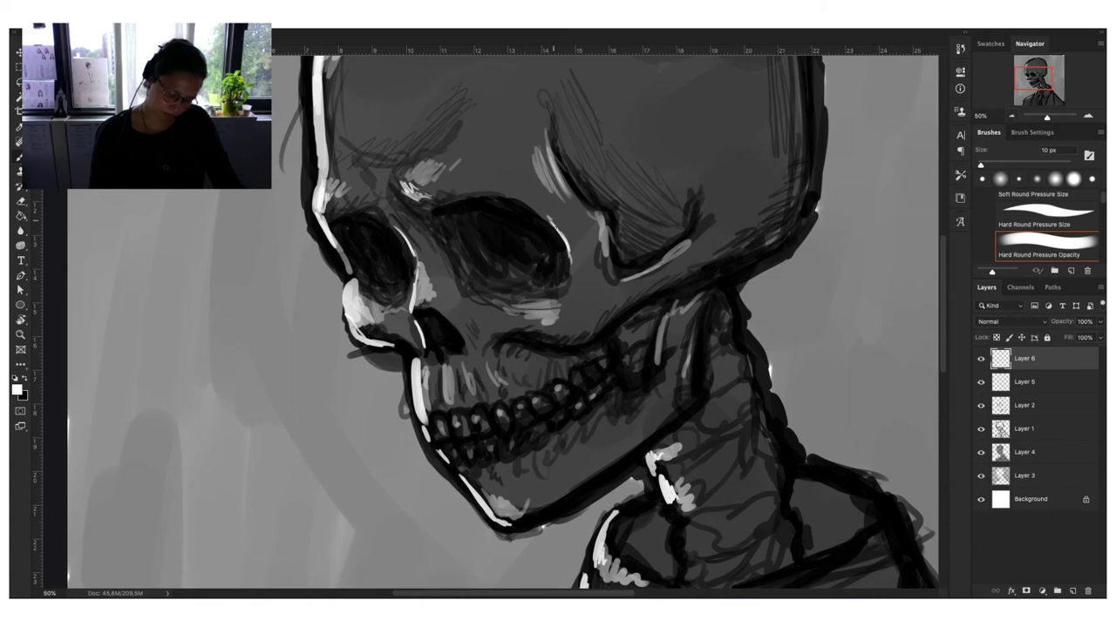
left_click_drag(543, 213, 574, 251)
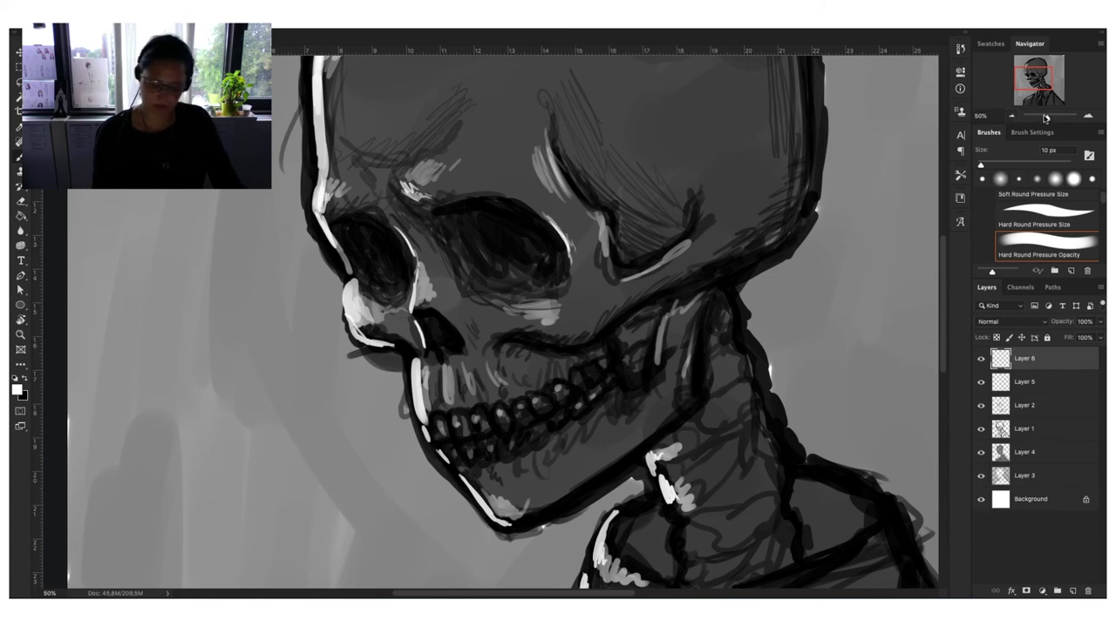
left_click_drag(1042, 117, 1039, 116)
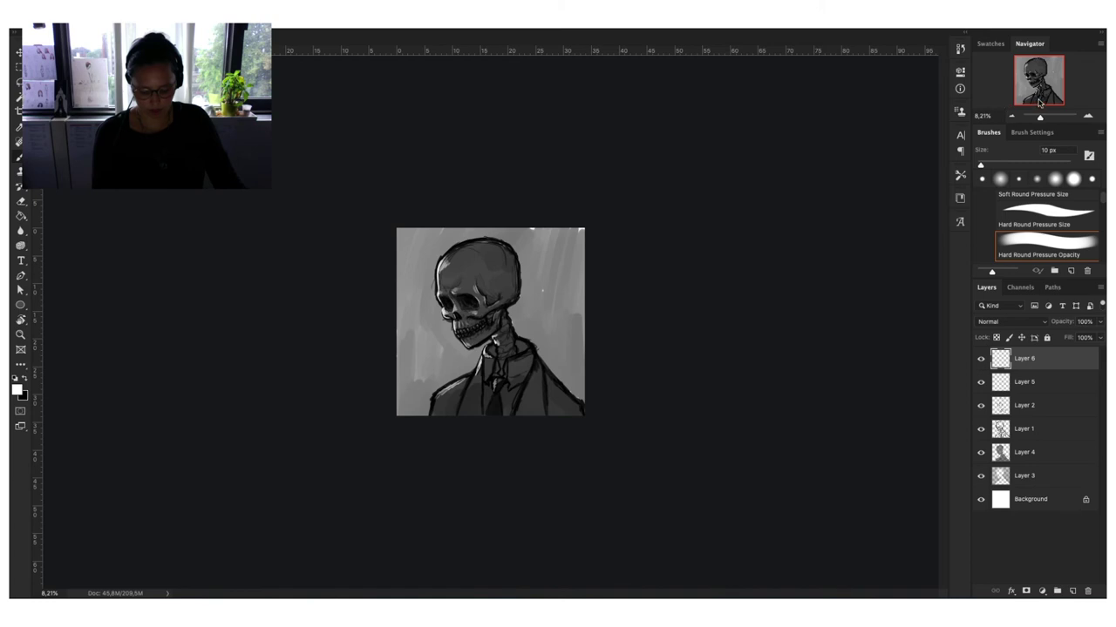
Zoom in, Alt-click the skull to pick up its dark grey, then zoom back out.
left_click_drag(1045, 118, 1061, 120)
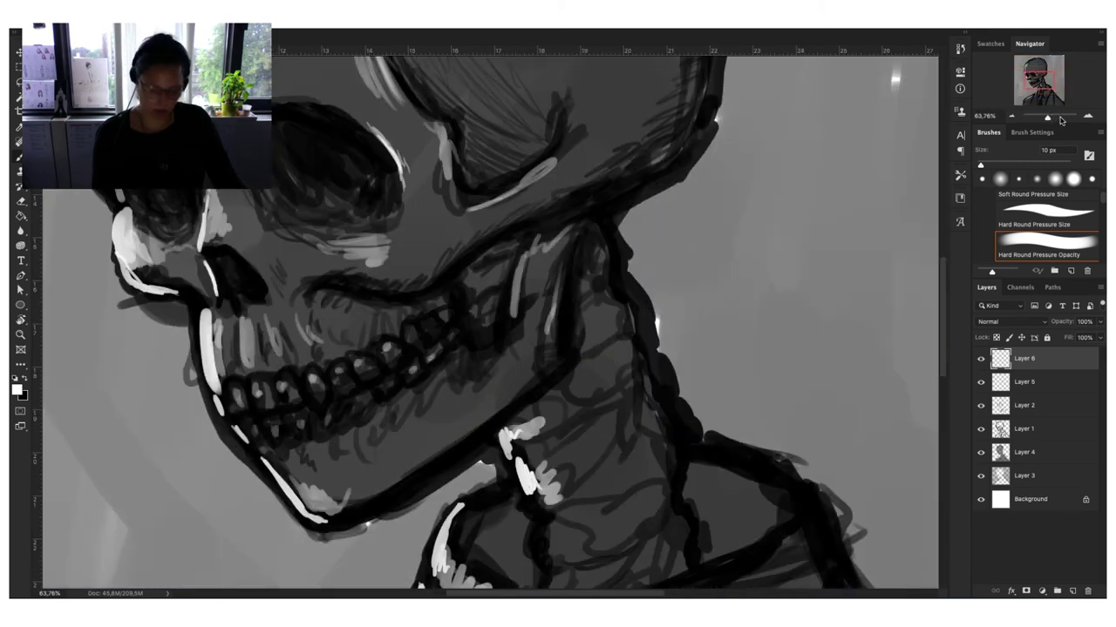
left_click_drag(1046, 80, 1035, 84)
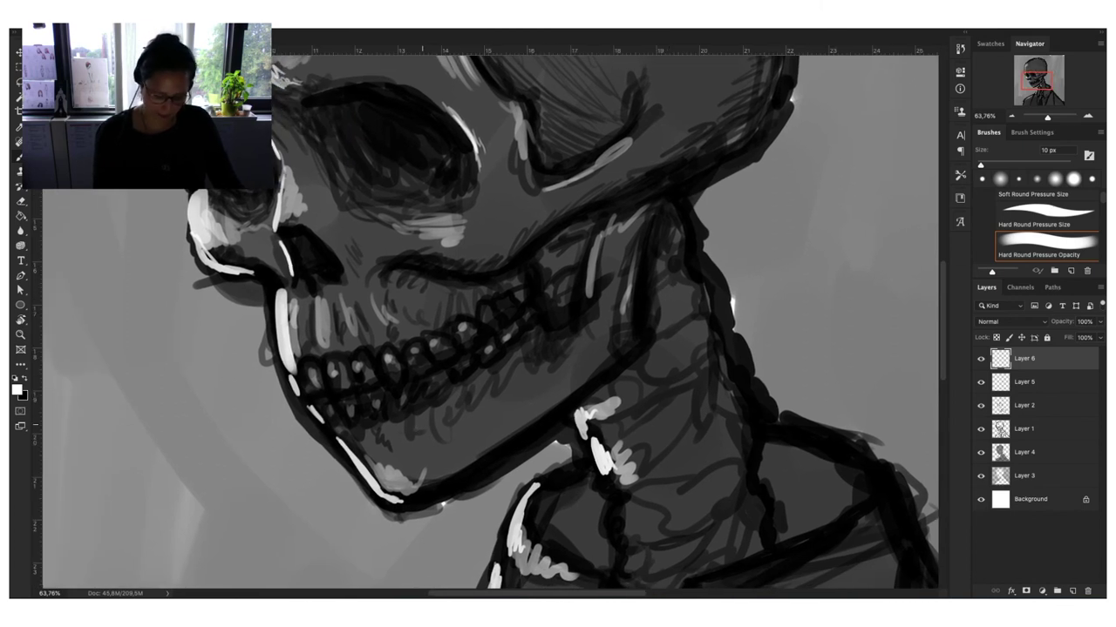
left_click(404, 296, "alt")
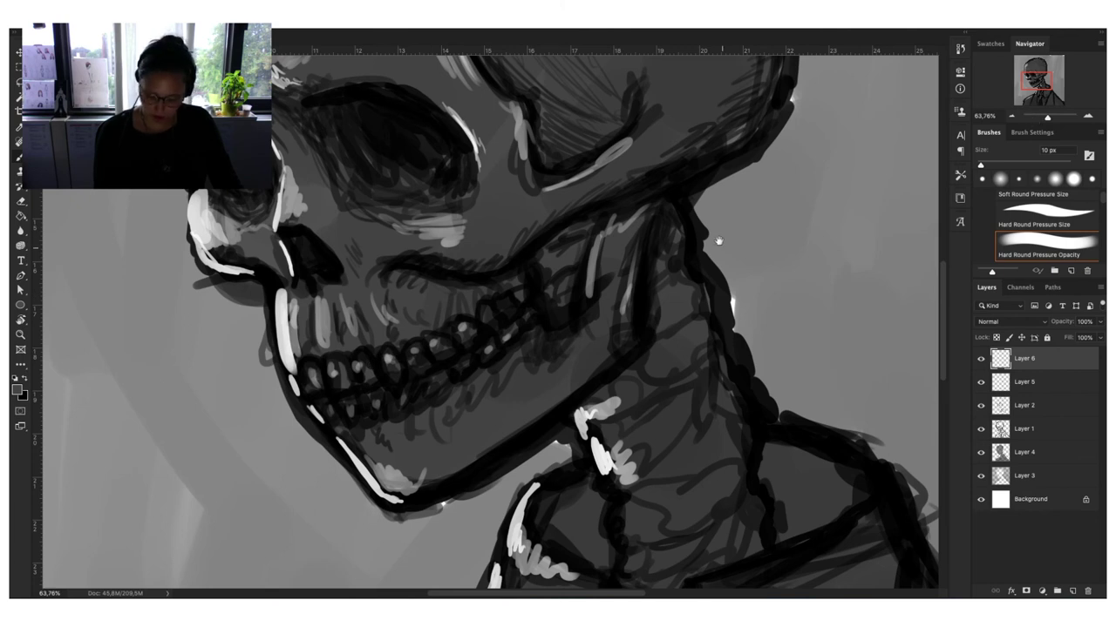
left_click_drag(725, 247, 720, 273)
key("ctrl+r")
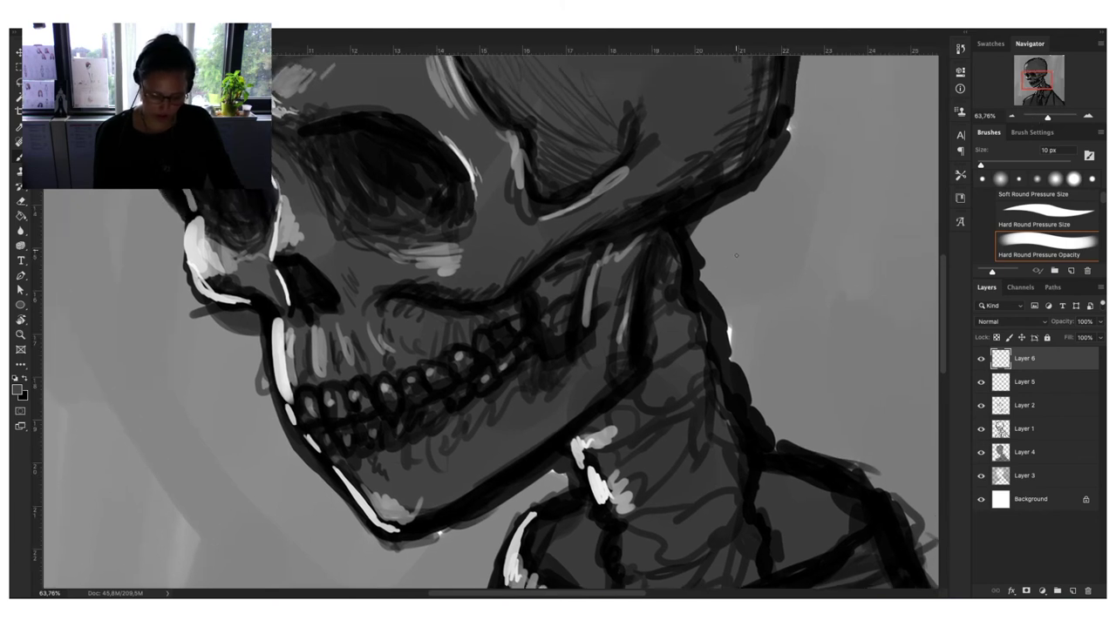
left_click_drag(1046, 117, 1043, 111)
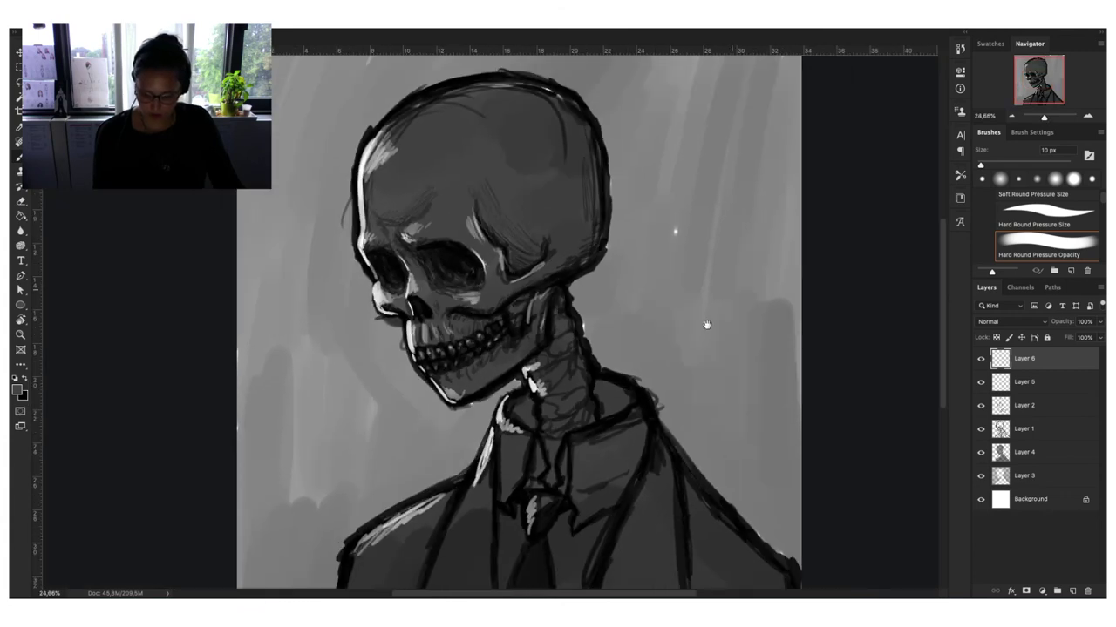
left_click_drag(707, 325, 697, 298)
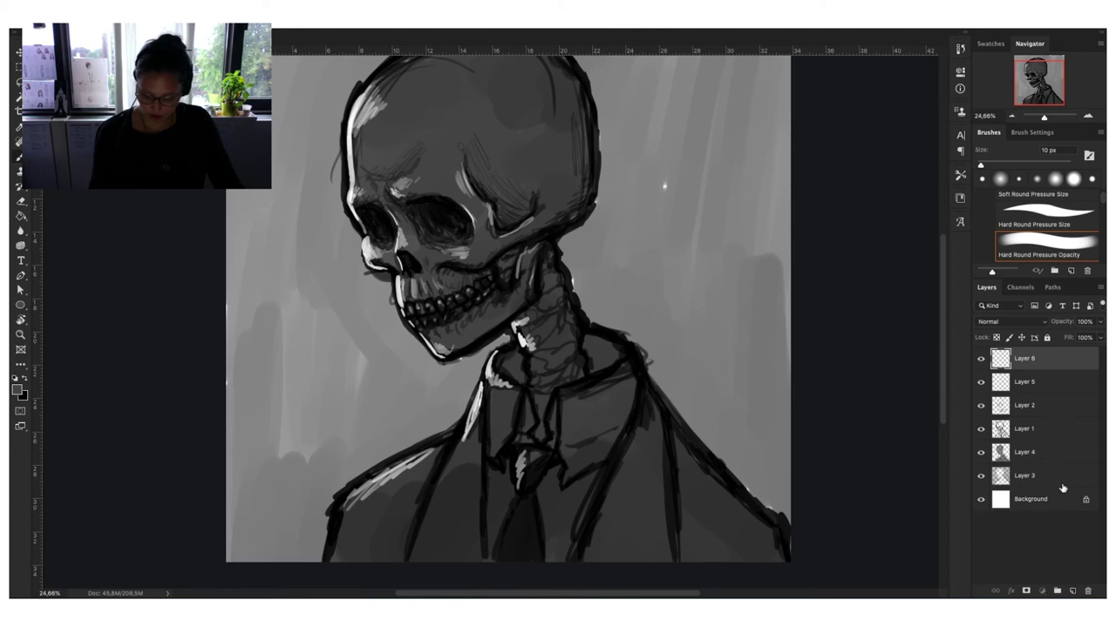
Create Layer 7 above Layer 2 and set the foreground colour to dark grey #262626.
left_click(1052, 408)
left_click(1072, 591)
left_click_drag(702, 358, 692, 384)
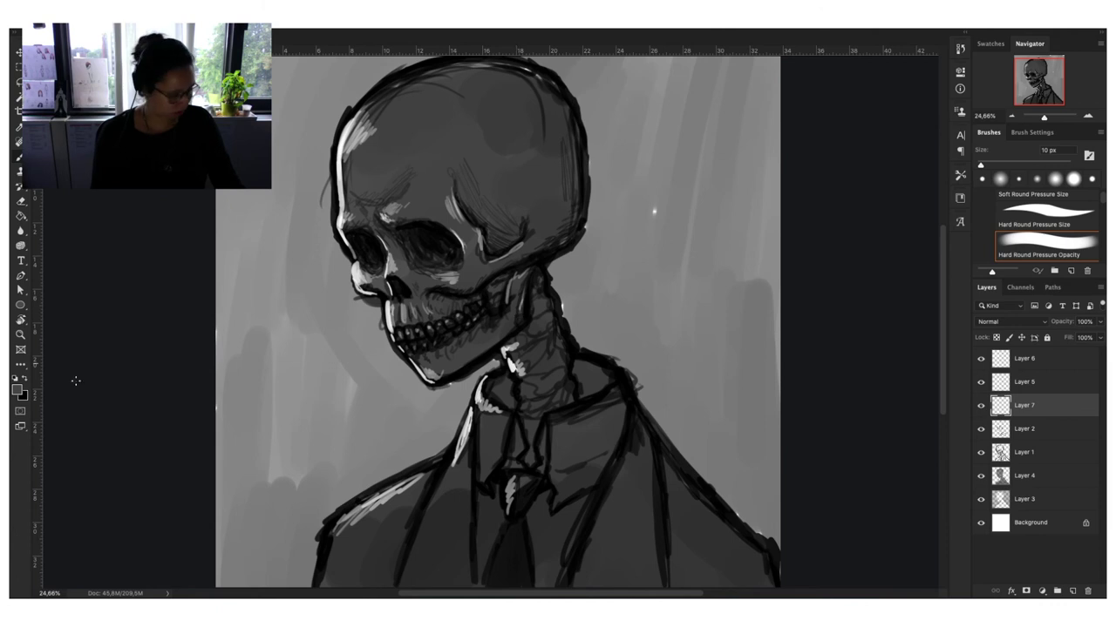
left_click(16, 393)
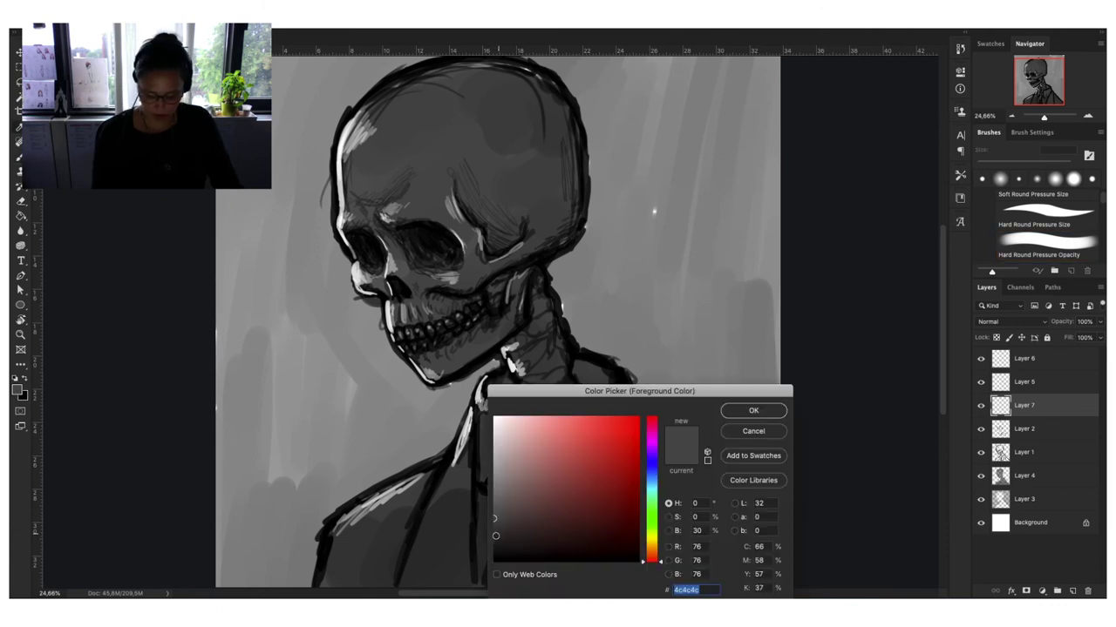
left_click(494, 539)
key("Return")
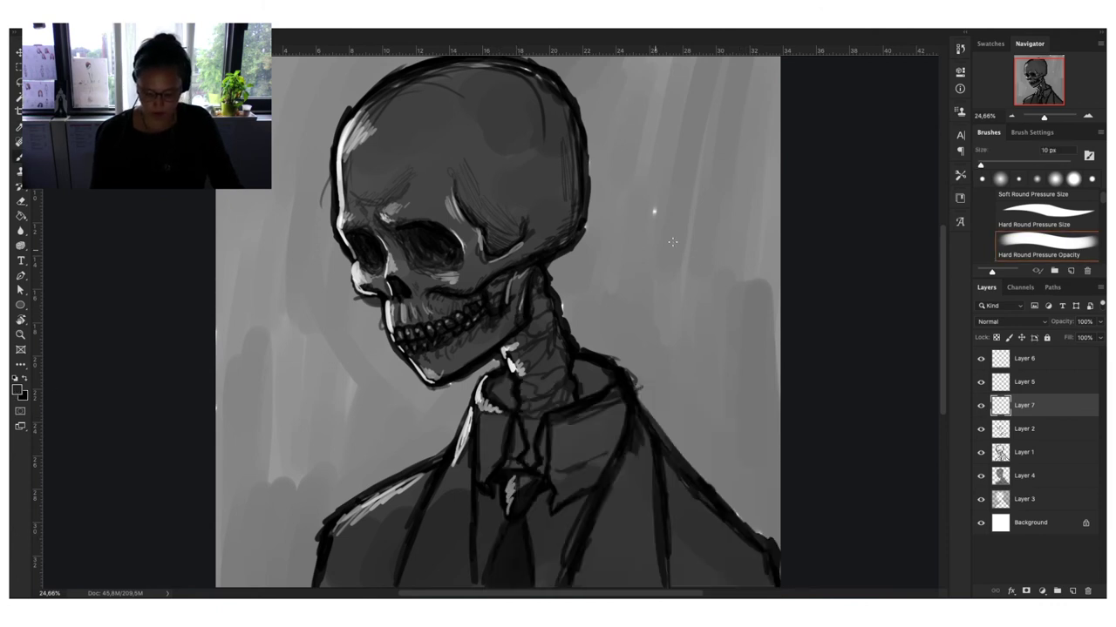
Size the brush to about 175 px and shade the brow, temple and neck dark.
right_click(580, 209)
key("Escape")
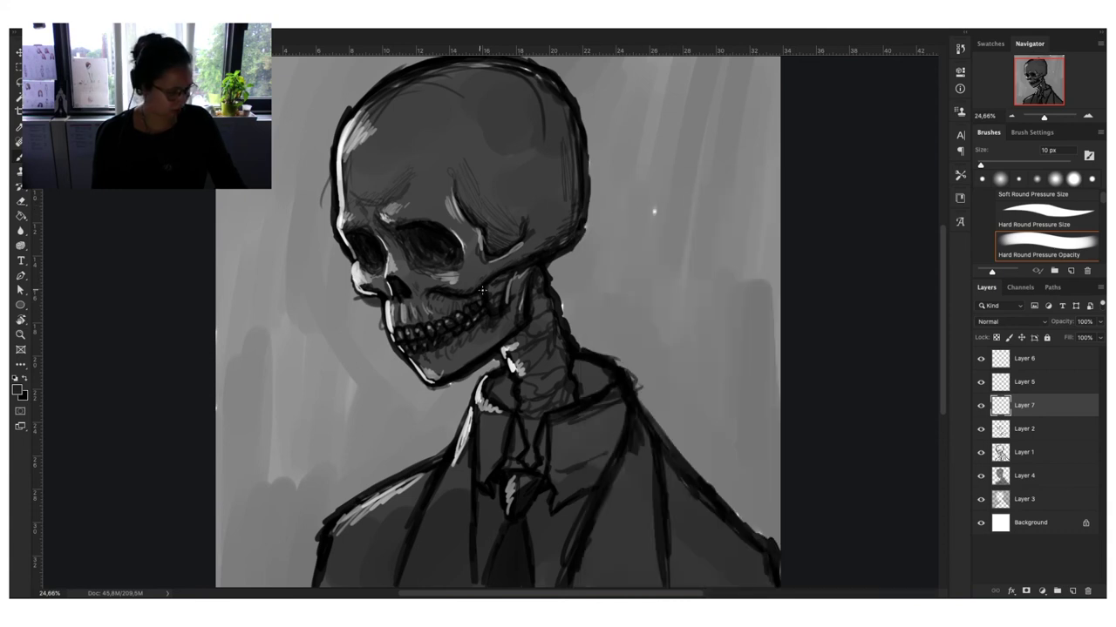
key("bracketright")
key("bracketright")
key("bracketright")
key("bracketright")
key("bracketright")
key("bracketright")
key("bracketright")
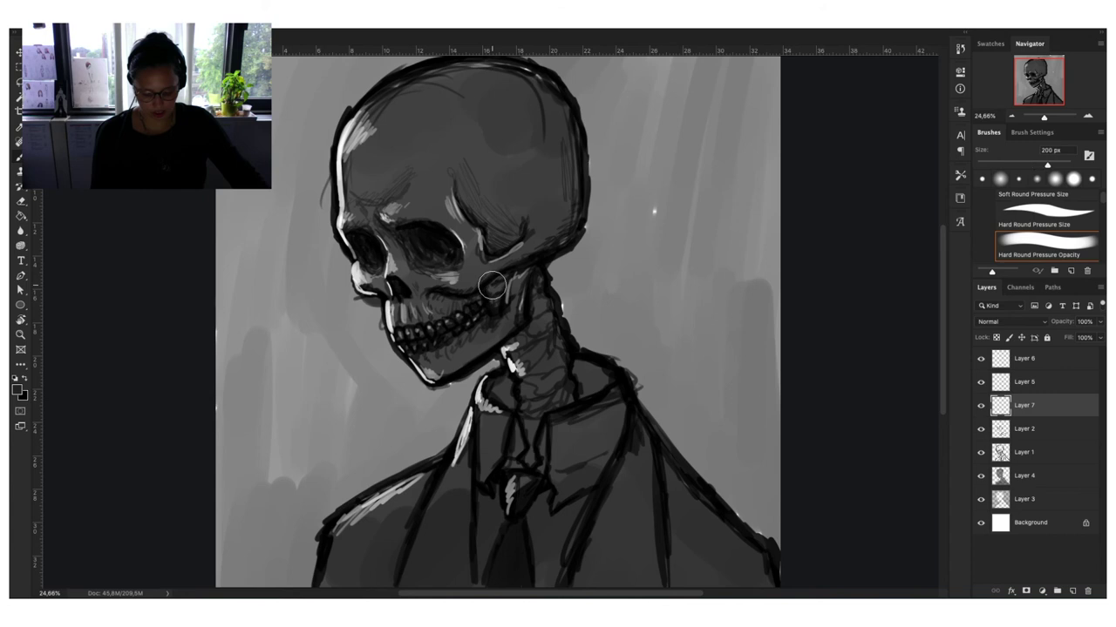
key("bracketleft")
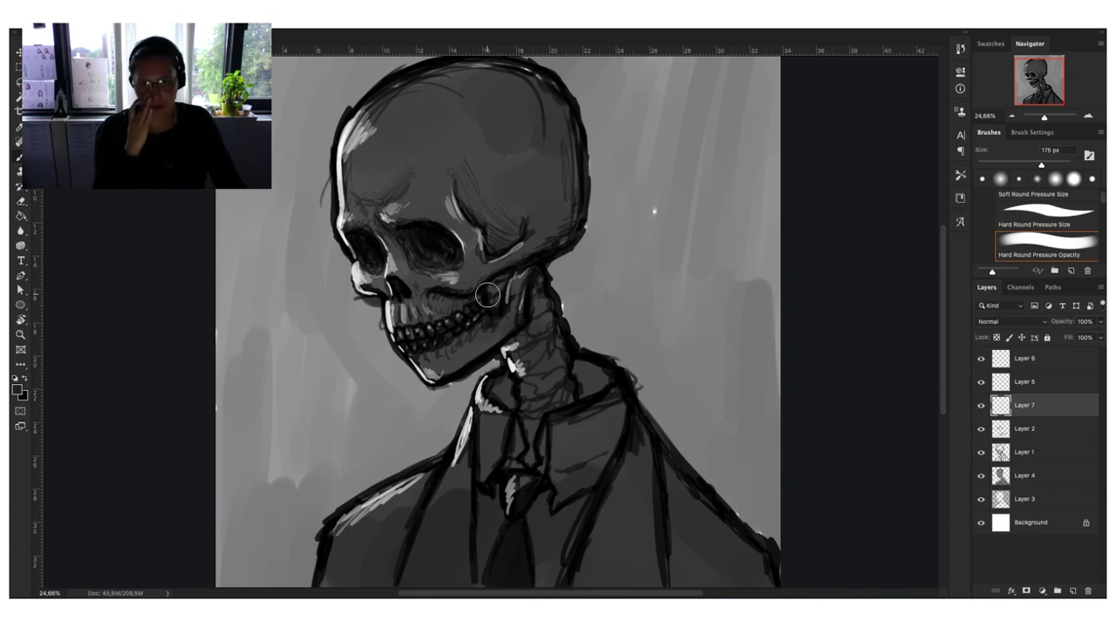
mouse_move(459, 193)
left_mouse_down()
mouse_move(478, 199)
mouse_move(499, 237)
left_mouse_up()
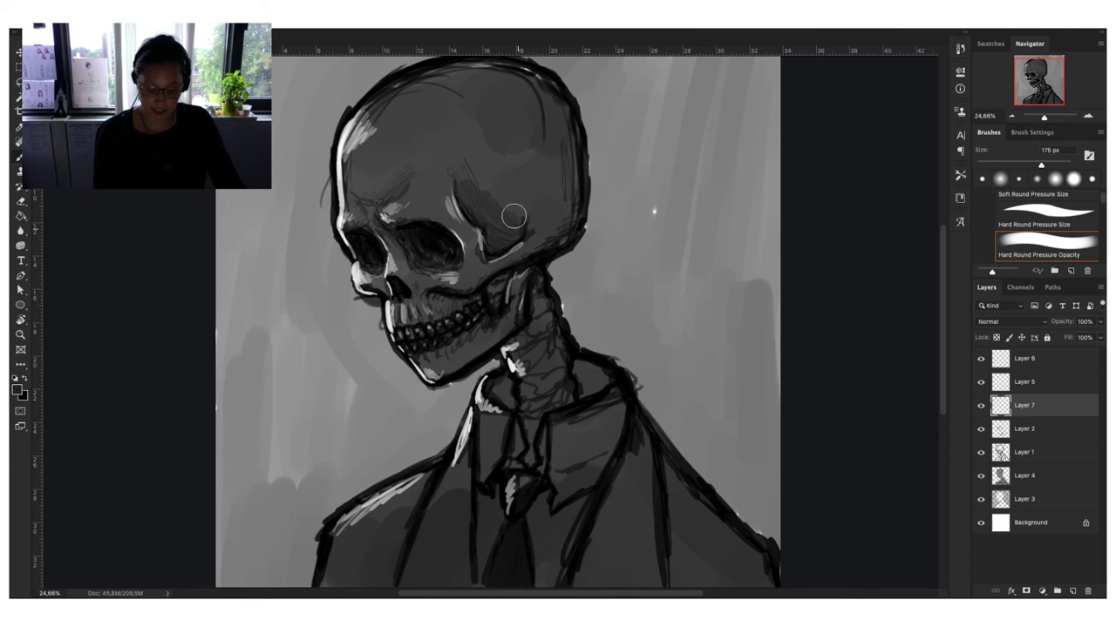
key("shift+]")
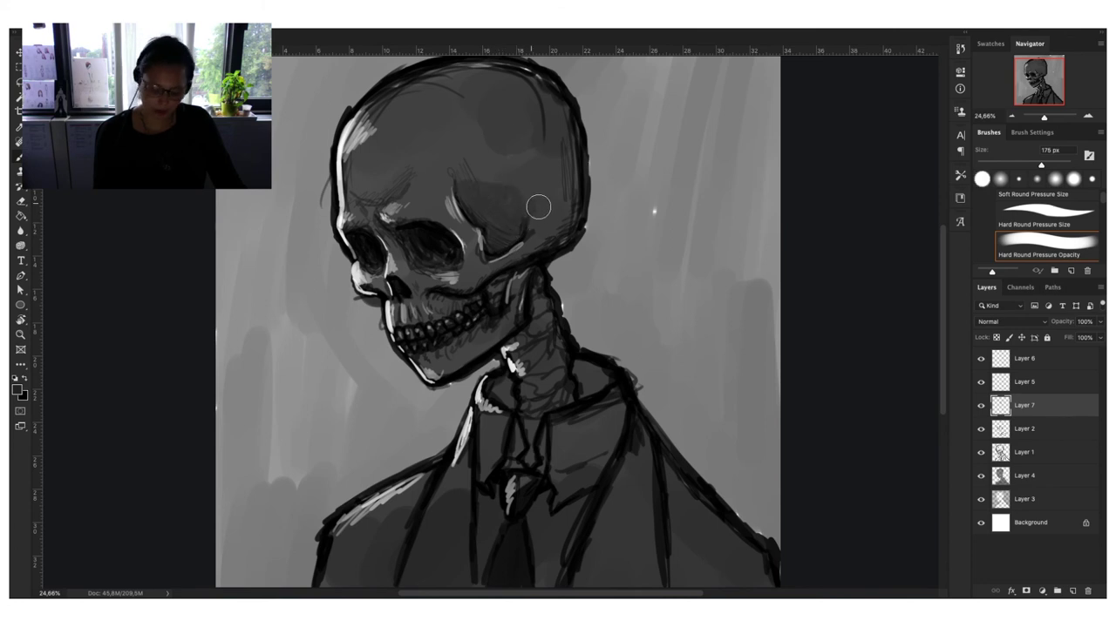
mouse_move(530, 316)
left_mouse_down()
mouse_move(562, 388)
mouse_move(583, 364)
mouse_move(598, 380)
mouse_move(570, 361)
left_mouse_up()
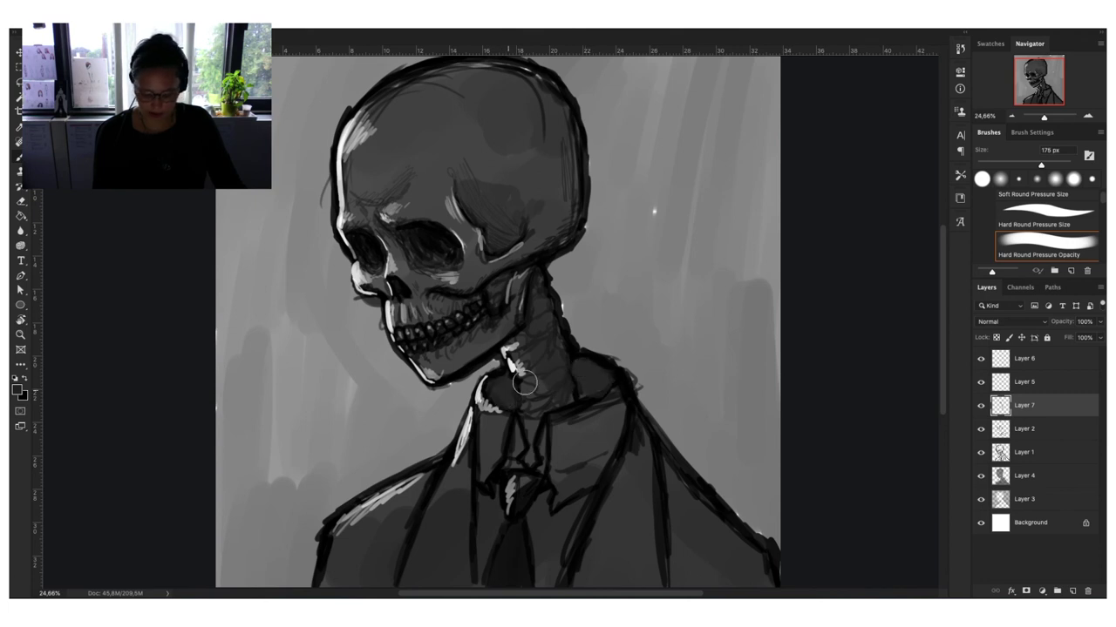
Set Layer 7 to Multiply and darken the jaw, neck, back of cranium and lower suit.
left_click(1016, 323)
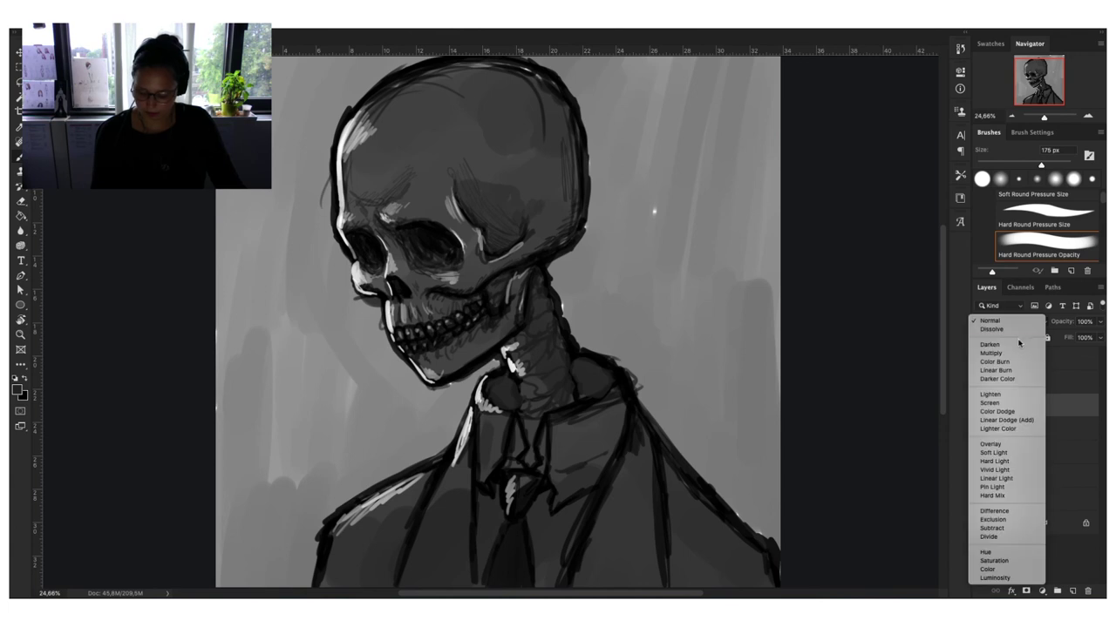
left_click(998, 288)
mouse_move(520, 284)
left_mouse_down()
mouse_move(515, 207)
mouse_move(573, 186)
mouse_move(548, 115)
mouse_move(565, 210)
mouse_move(410, 279)
mouse_move(550, 408)
mouse_move(528, 419)
mouse_move(521, 487)
left_mouse_up()
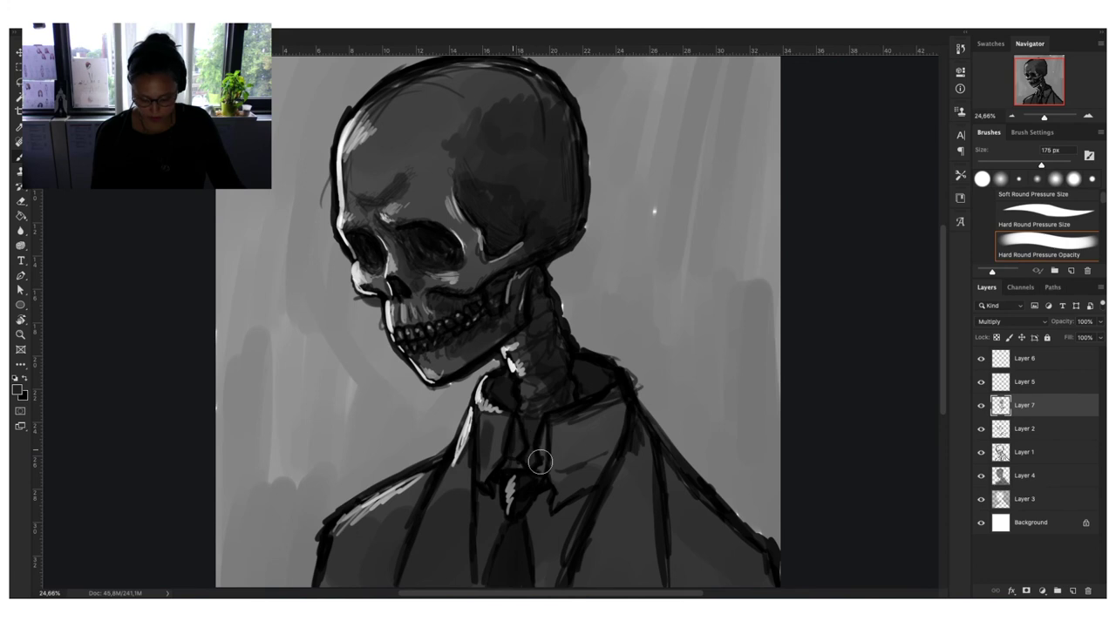
scroll(540, 466, "down", 3)
left_click_drag(462, 414, 397, 488)
left_click_drag(540, 400, 583, 488)
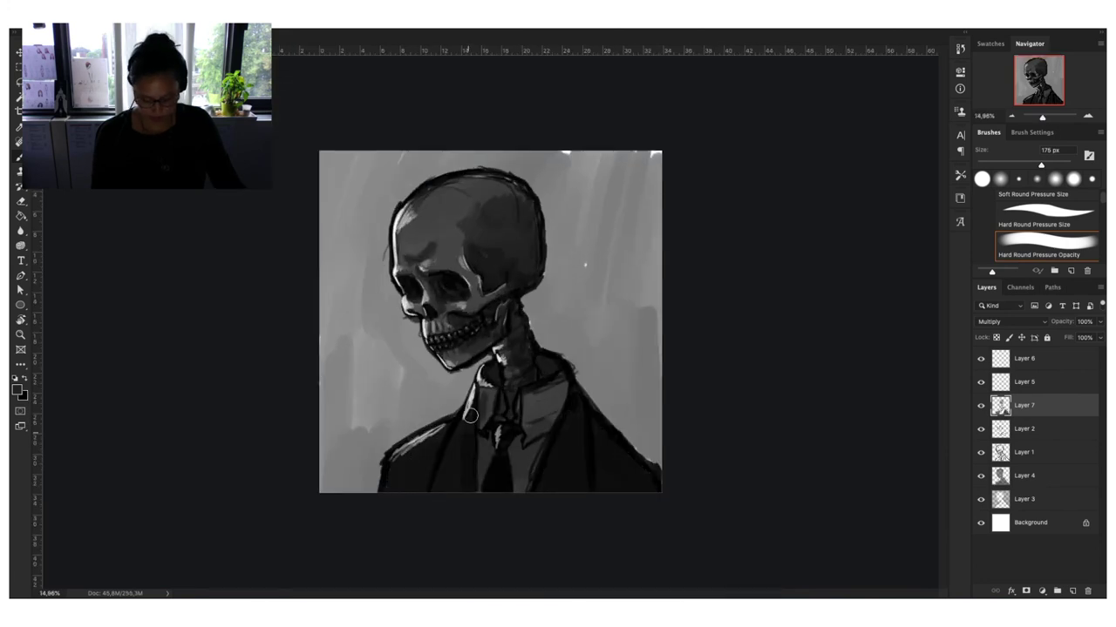
Back on Layer 6 in white, highlight the teeth and jaw, cheek and skull's top-left.
key("alt+bracketright")
key("alt+bracketright")
key("x")
scroll(495, 319, "up", 3)
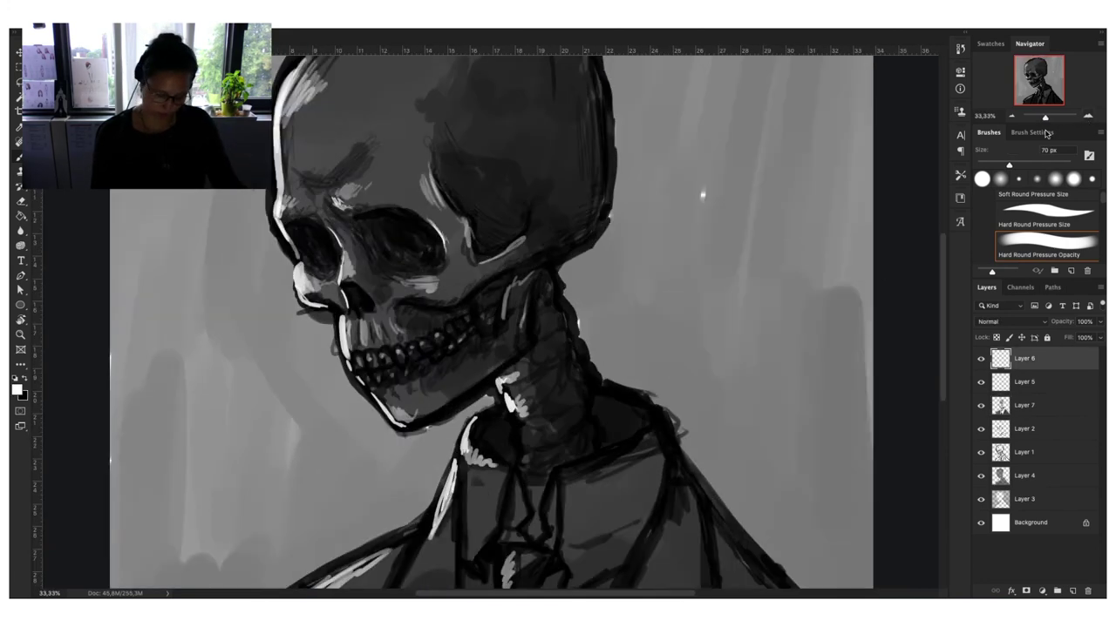
scroll(495, 319, "up", 3)
mouse_move(281, 330)
left_mouse_down()
mouse_move(285, 368)
mouse_move(309, 386)
mouse_move(347, 453)
left_mouse_up()
left_click_drag(204, 272, 255, 307)
left_click_drag(398, 241, 493, 254)
scroll(494, 254, "down", 5)
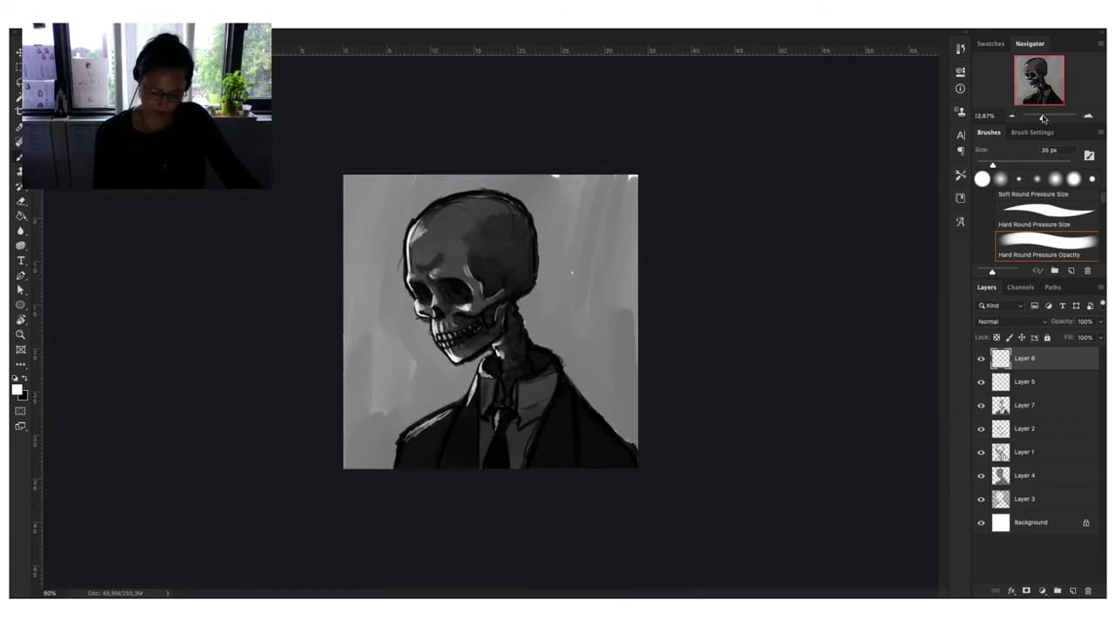
scroll(494, 254, "up", 3)
left_click_drag(340, 87, 315, 184)
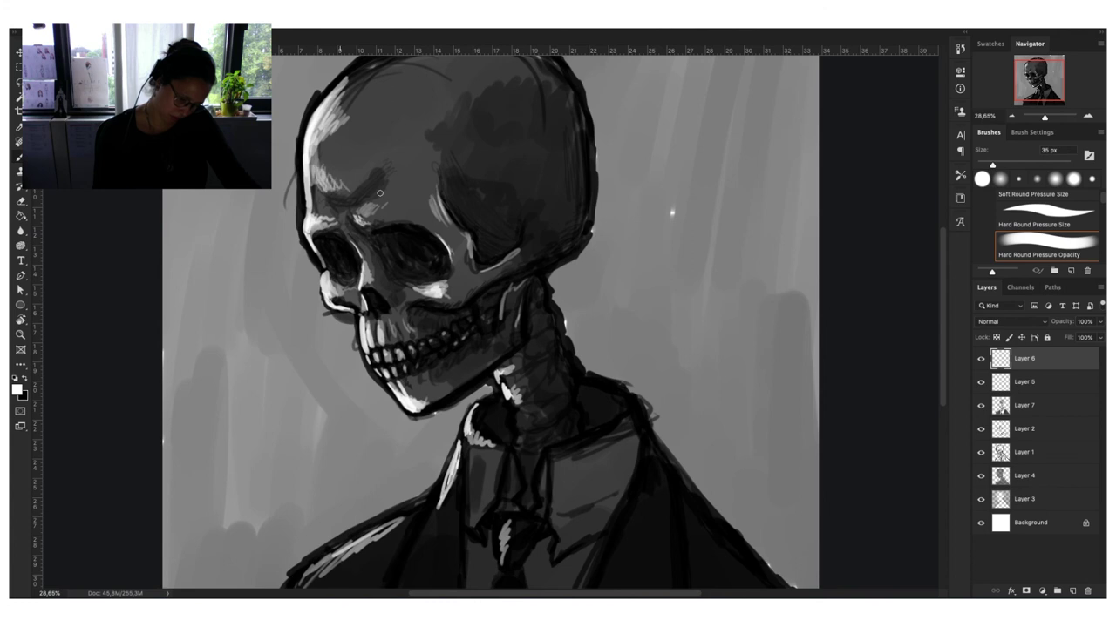
left_click_drag(1044, 117, 1033, 122)
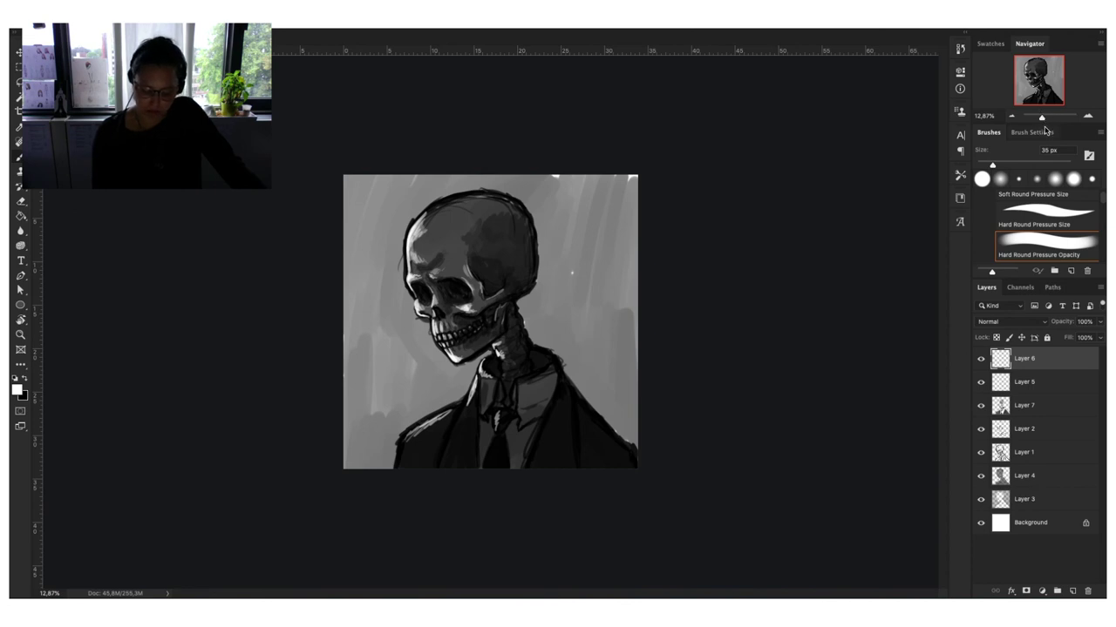
Sample a mid grey, soften the lower jaw, and undo a stray dark stroke.
left_click(1088, 117)
left_click(1087, 117)
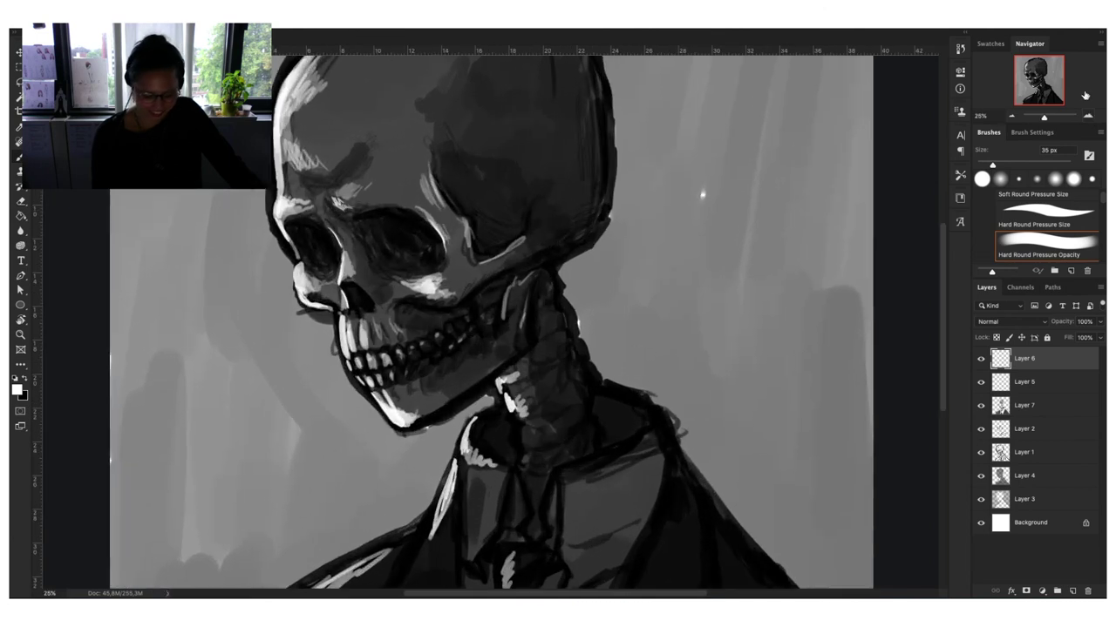
left_click_drag(680, 308, 742, 347)
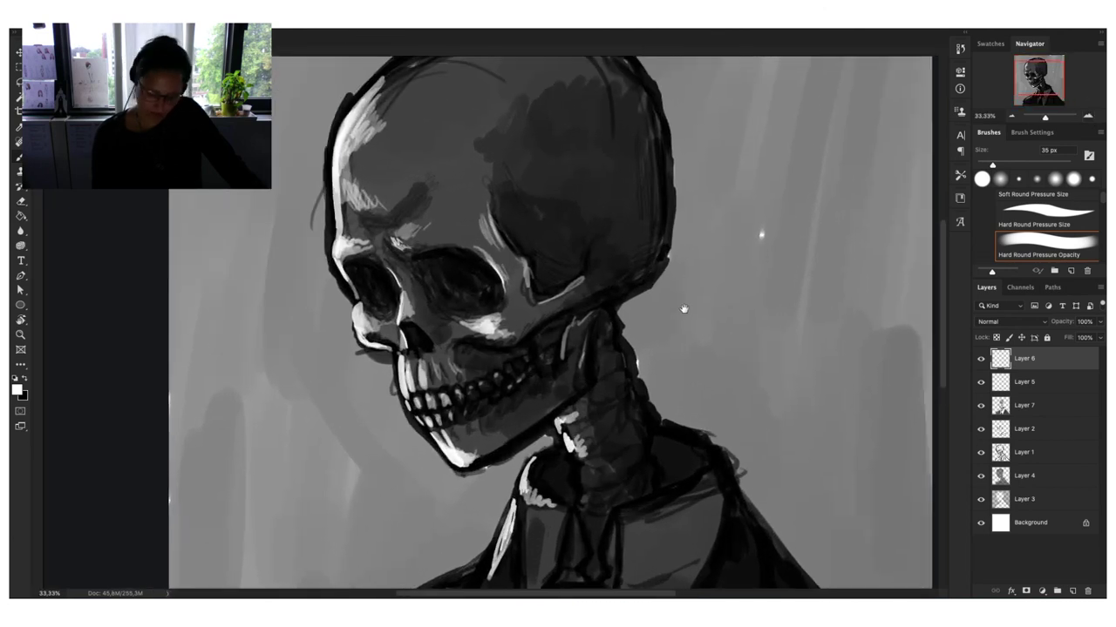
left_click(373, 366, "alt")
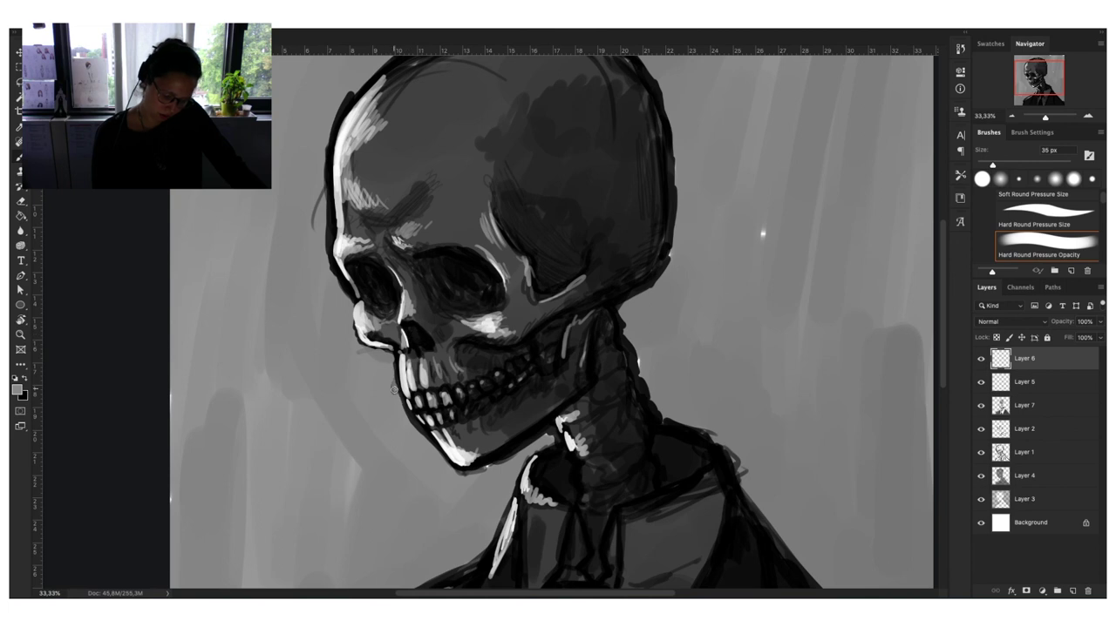
left_click_drag(419, 436, 428, 443)
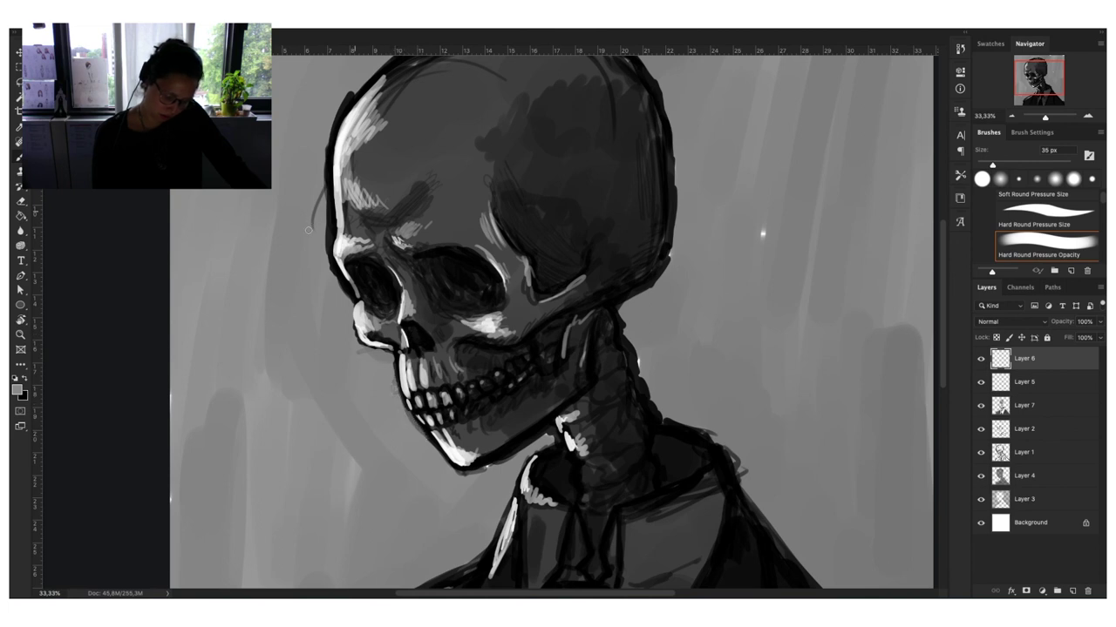
key("ctrl+z")
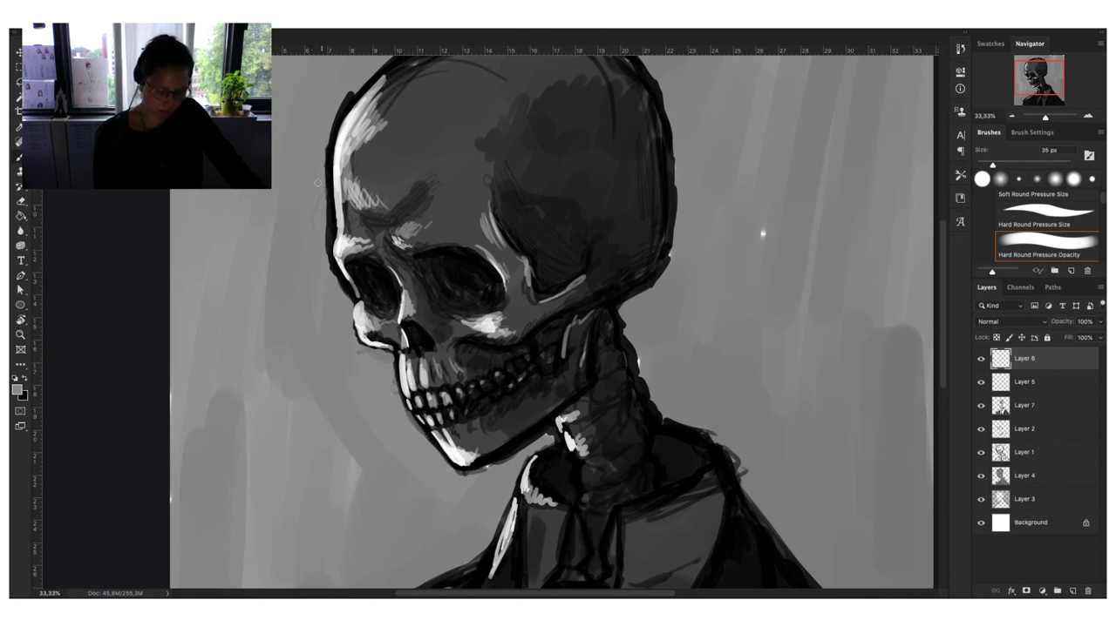
Trim the skull's top outline and paint light grey along the right shoulder edge.
left_click_drag(638, 125, 633, 130)
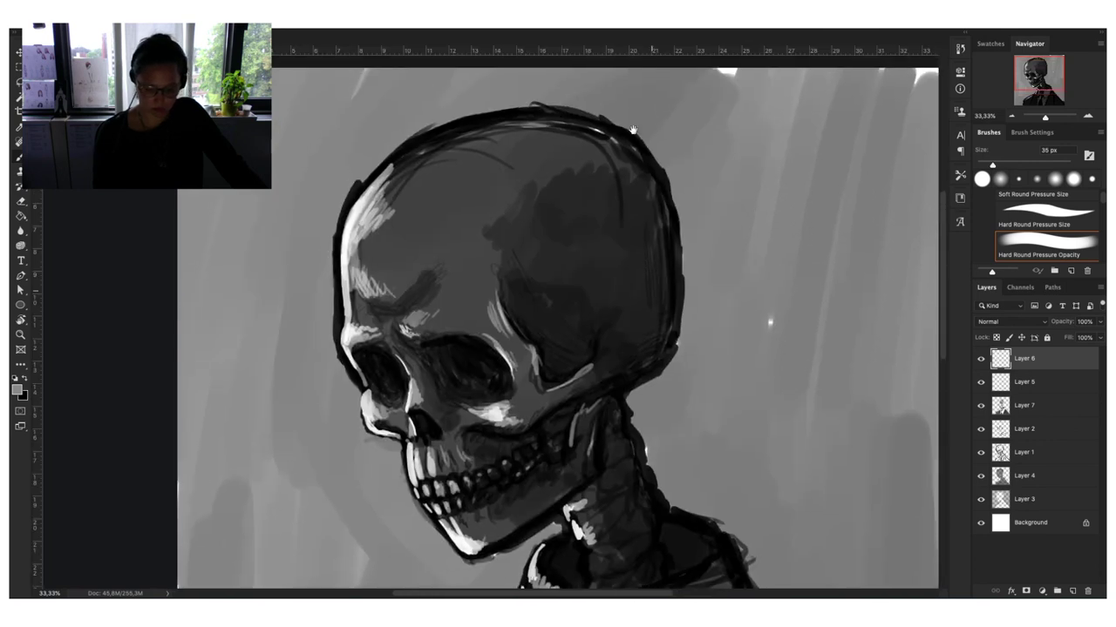
left_click_drag(517, 101, 611, 107)
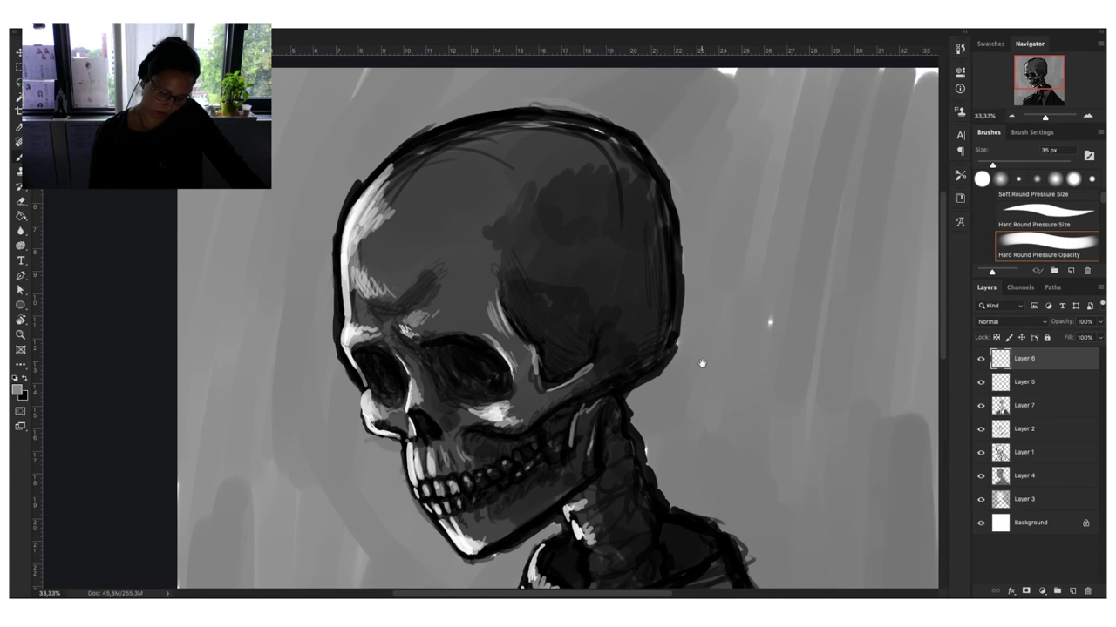
left_click_drag(701, 363, 700, 306)
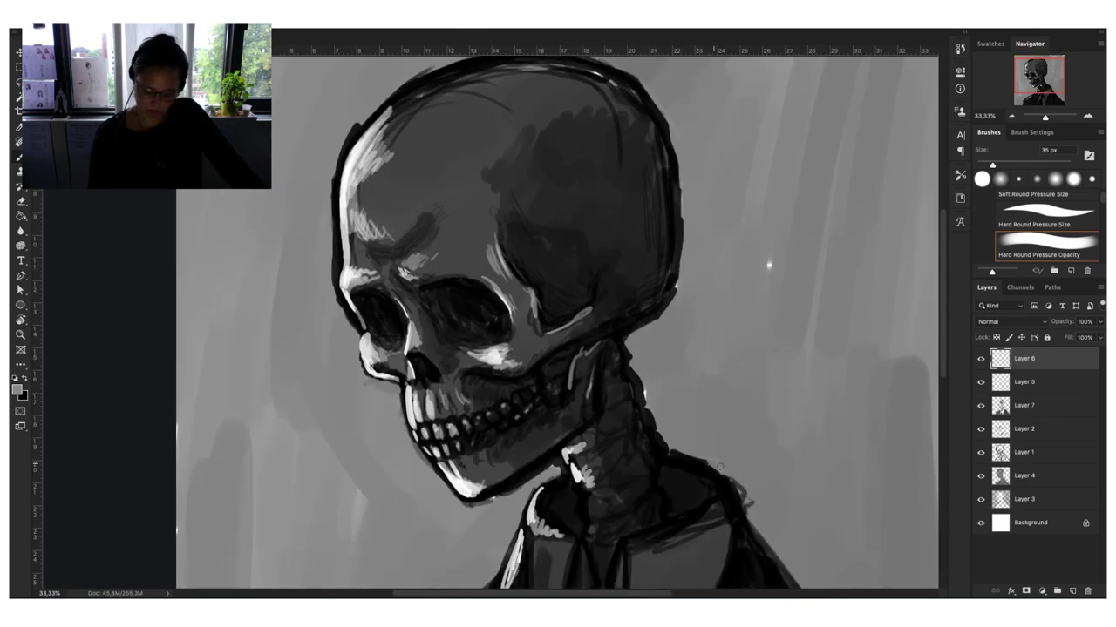
left_click_drag(748, 507, 725, 477)
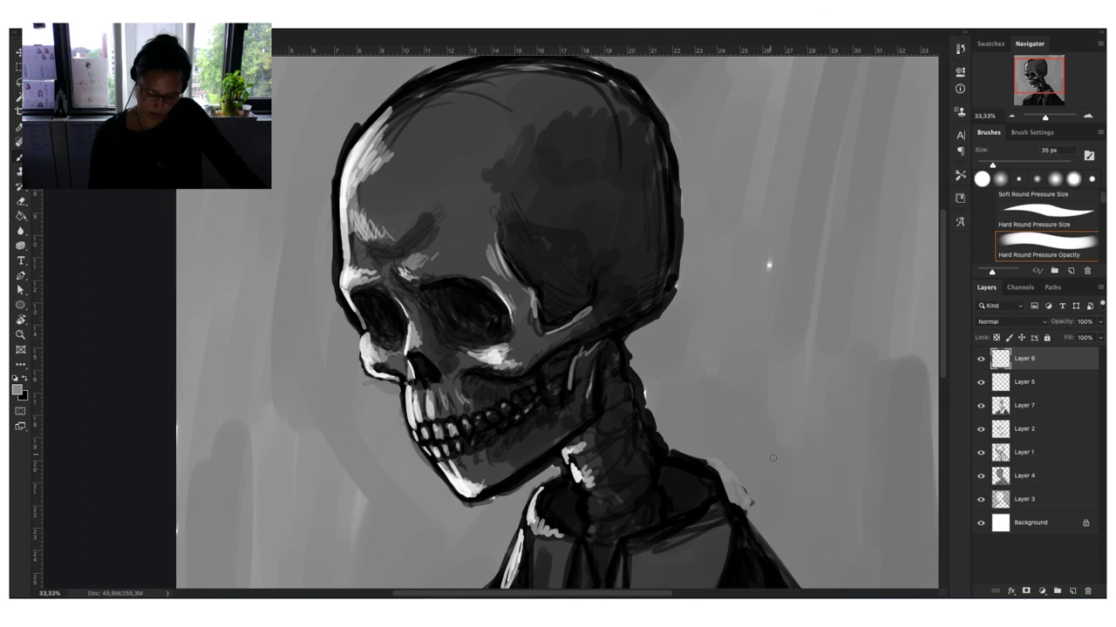
Enlarge the brush and sample darker and lighter greys from the skull crown.
left_click_drag(730, 411, 672, 368)
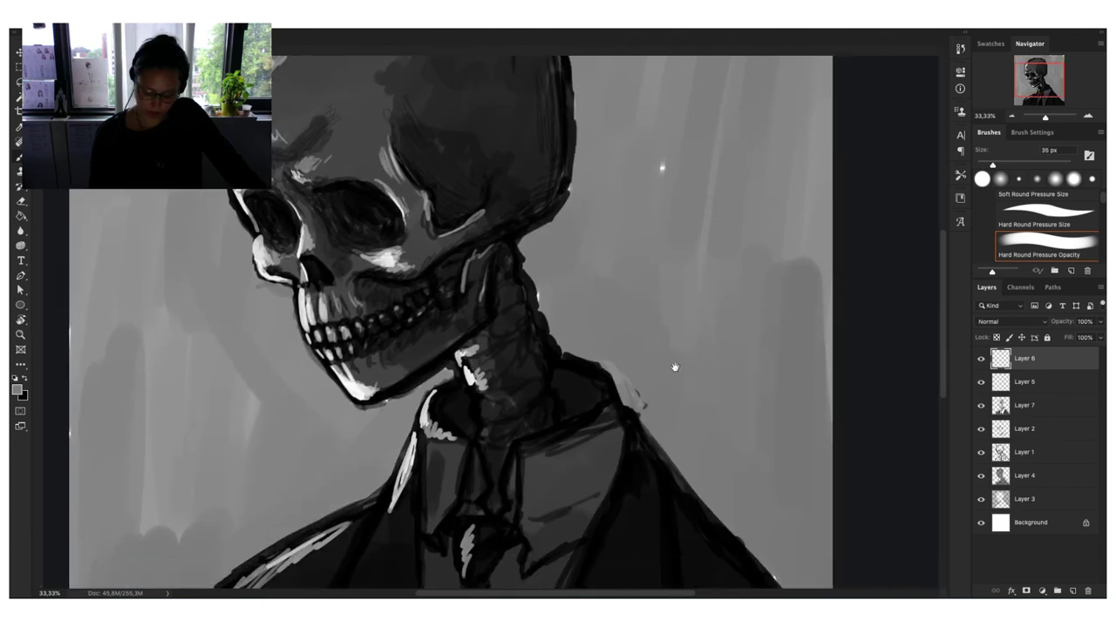
key("bracketright")
key("bracketright")
key("bracketright")
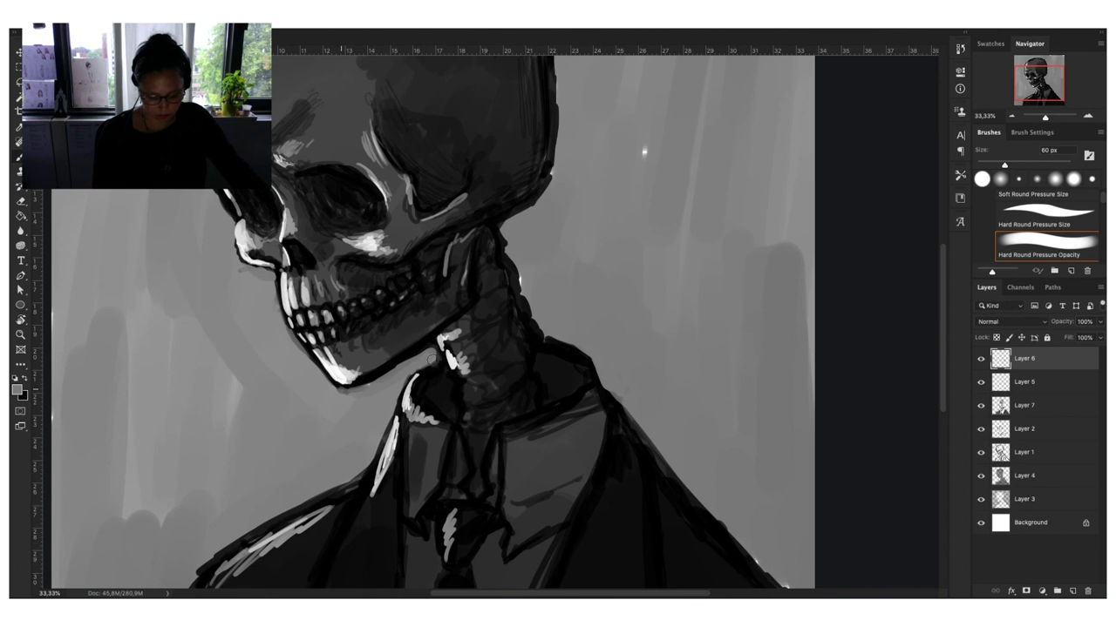
left_click_drag(704, 326, 749, 471)
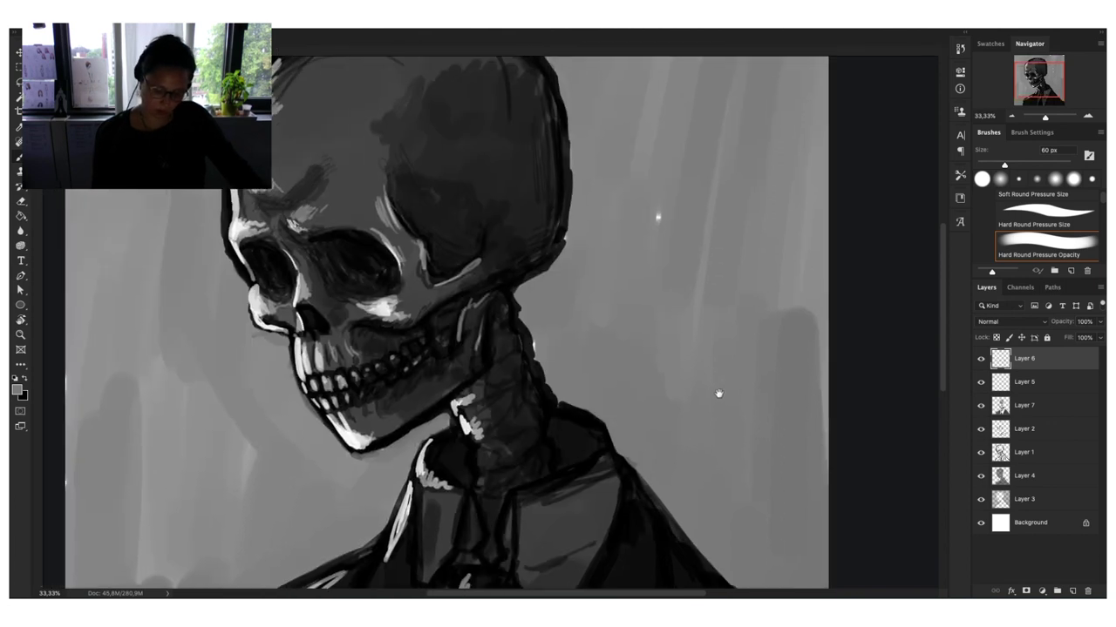
left_click(549, 193, "alt")
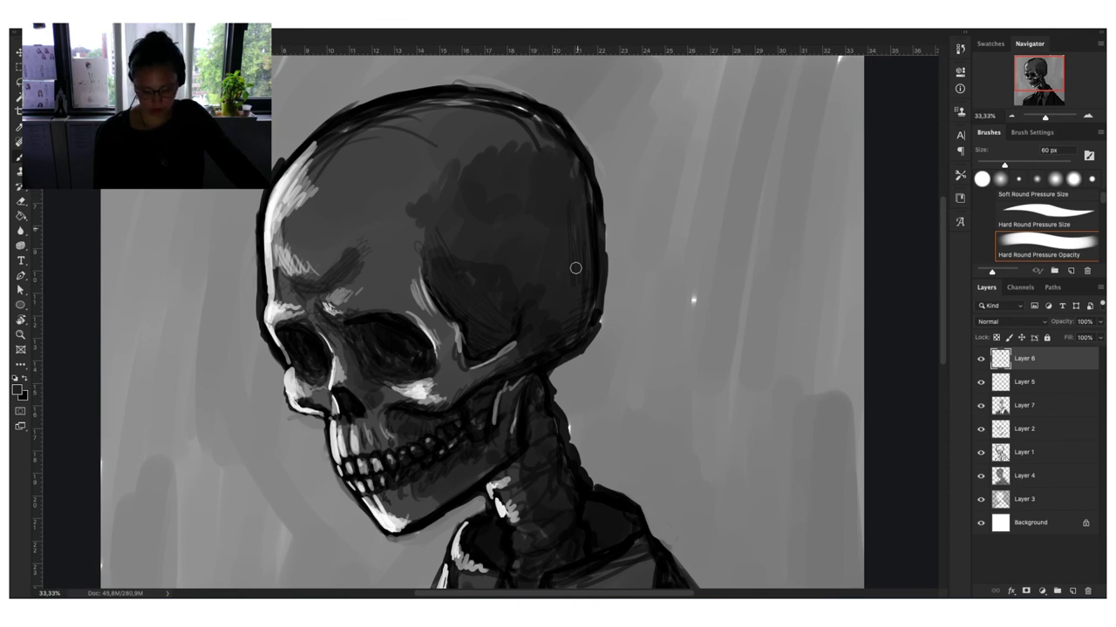
left_click(401, 139, "alt")
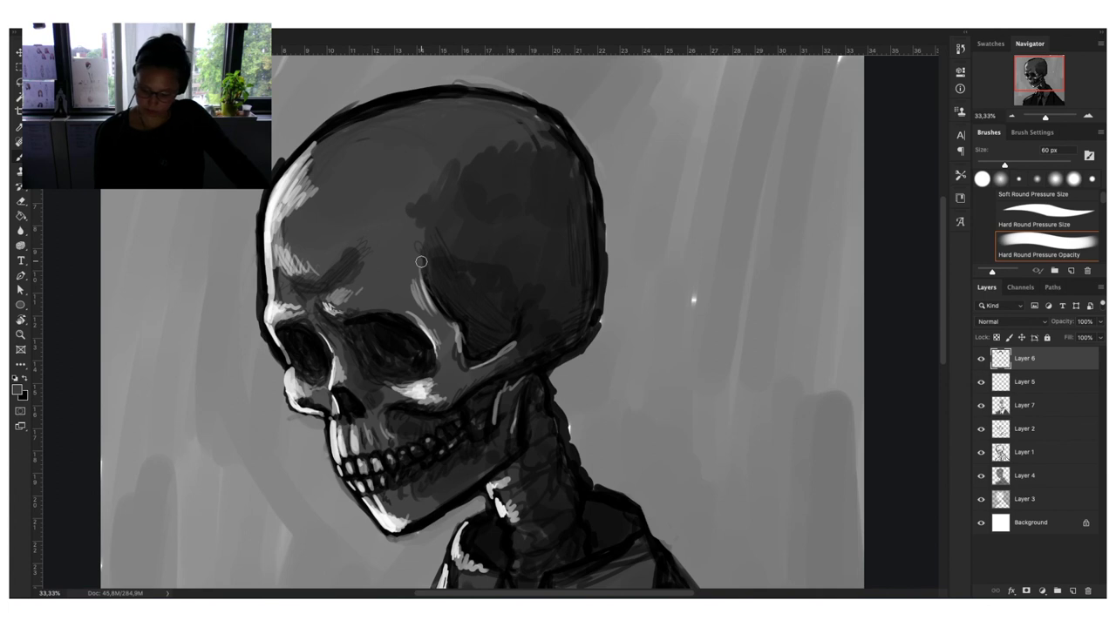
Switch the painting colour to white and set the brush size to 83 px.
key("x")
right_click(494, 251)
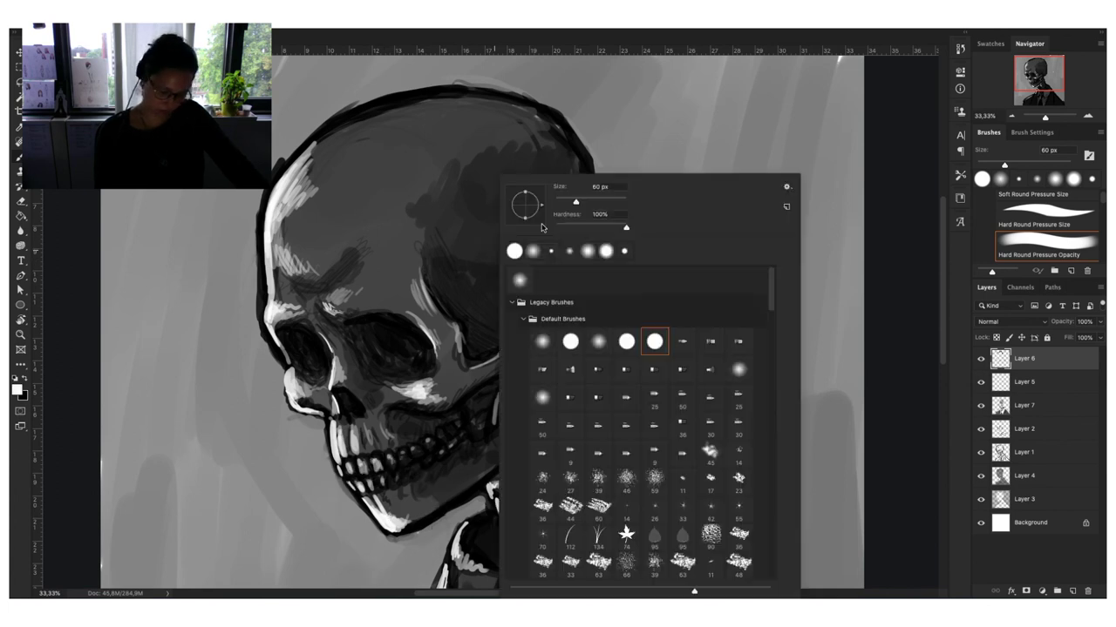
key("Escape")
right_click(582, 208)
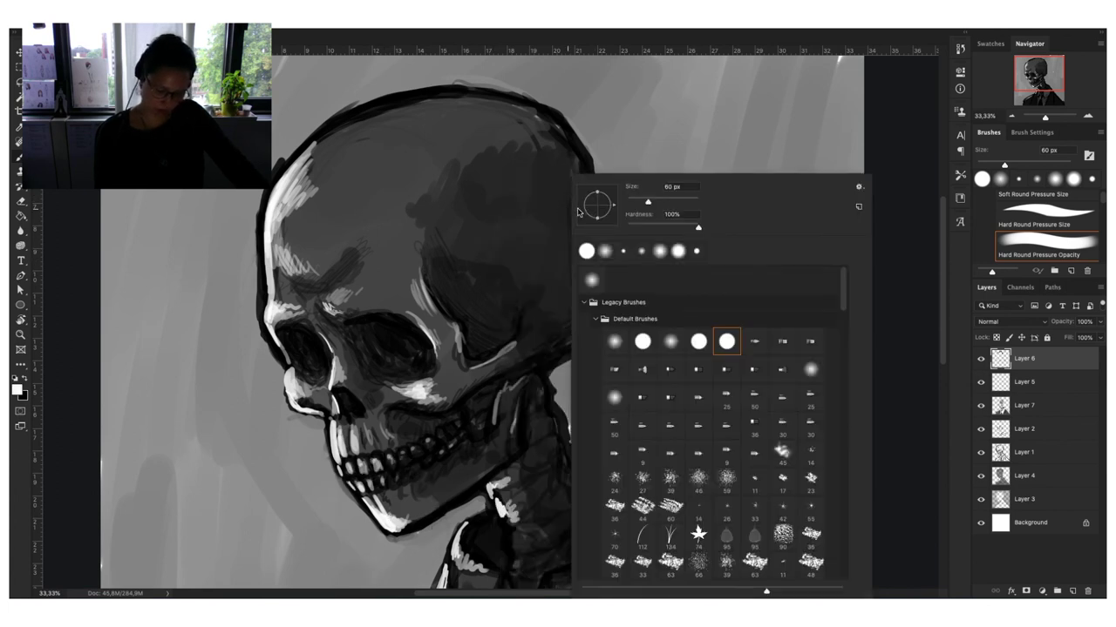
left_click_drag(649, 202, 656, 202)
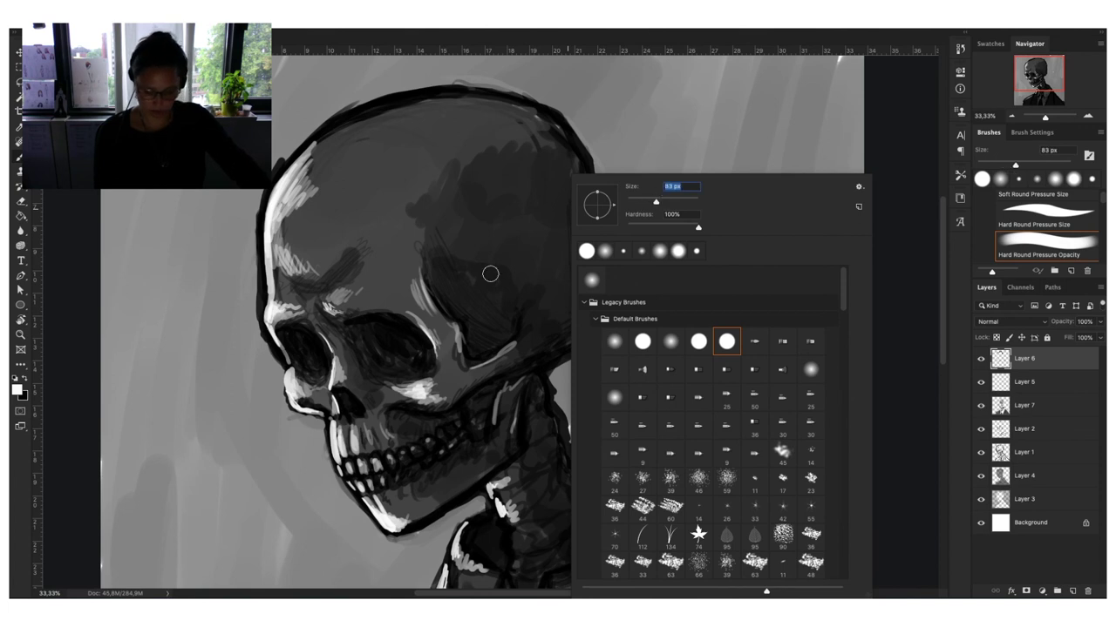
key("Return")
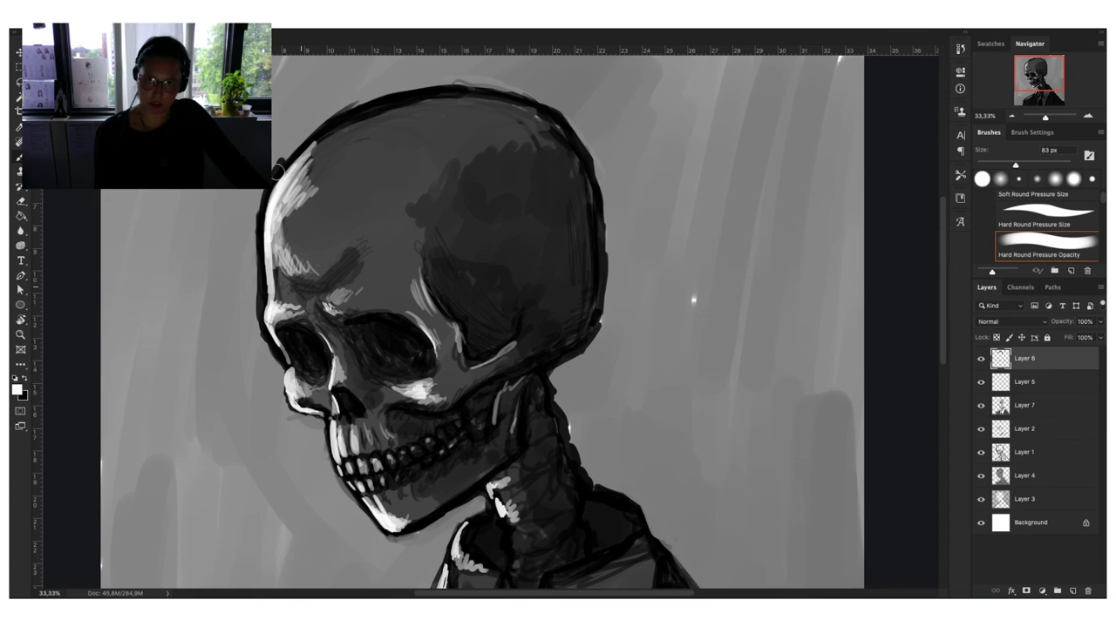
Paint white highlights on the skull's upper-left edge, upper teeth, lower jaw and shirt collar.
mouse_move(285, 218)
left_mouse_down()
mouse_move(348, 303)
mouse_move(362, 300)
left_mouse_up()
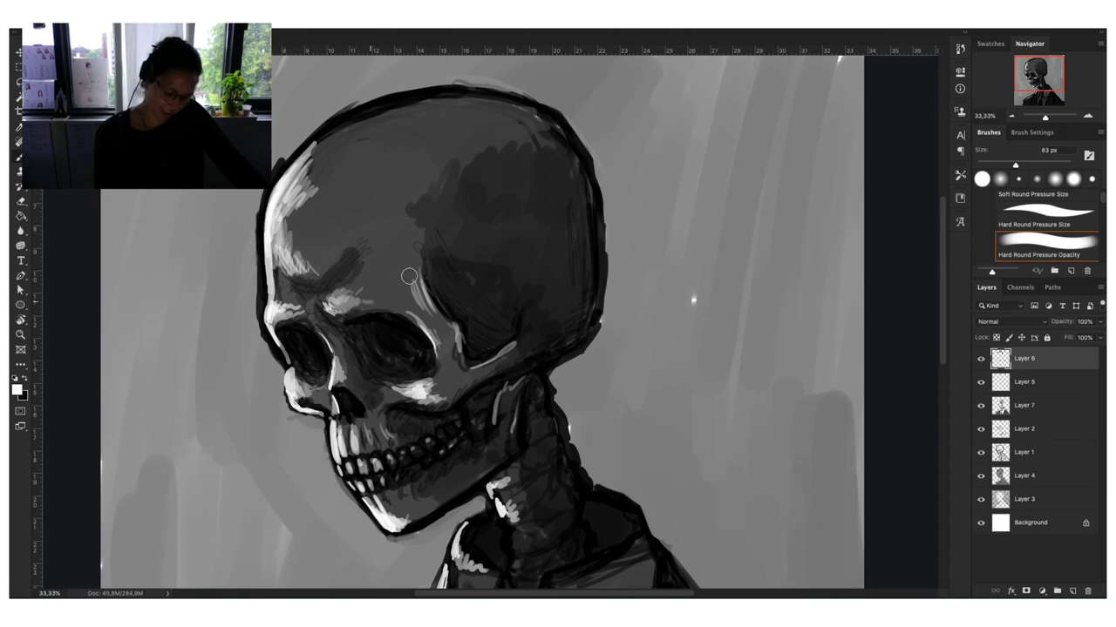
left_click_drag(346, 442, 374, 436)
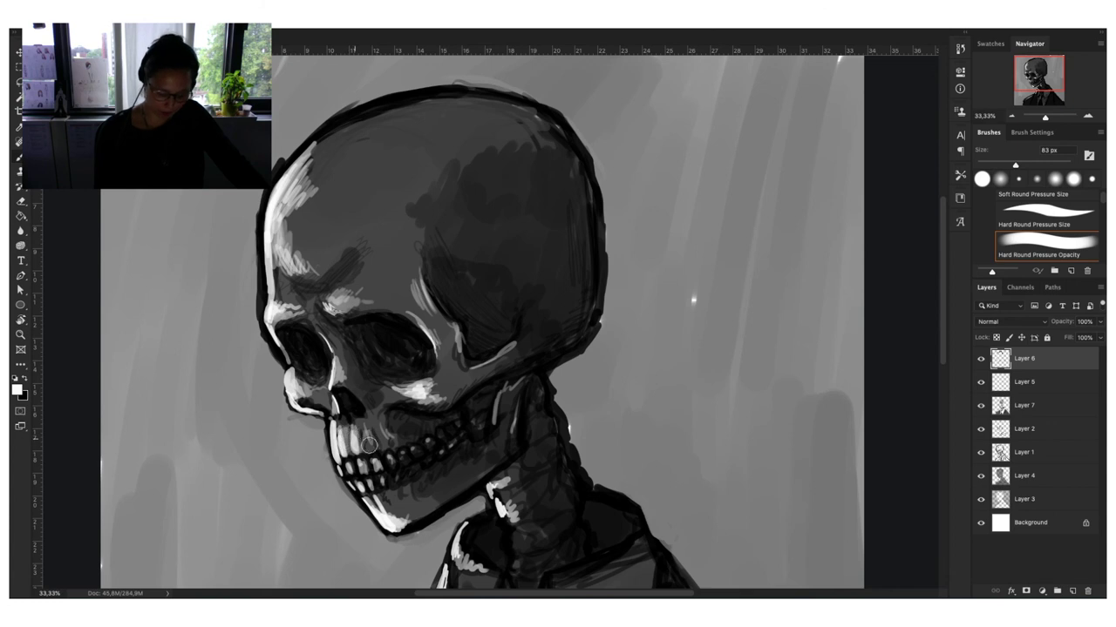
mouse_move(396, 513)
left_mouse_down()
mouse_move(423, 513)
mouse_move(399, 514)
left_mouse_up()
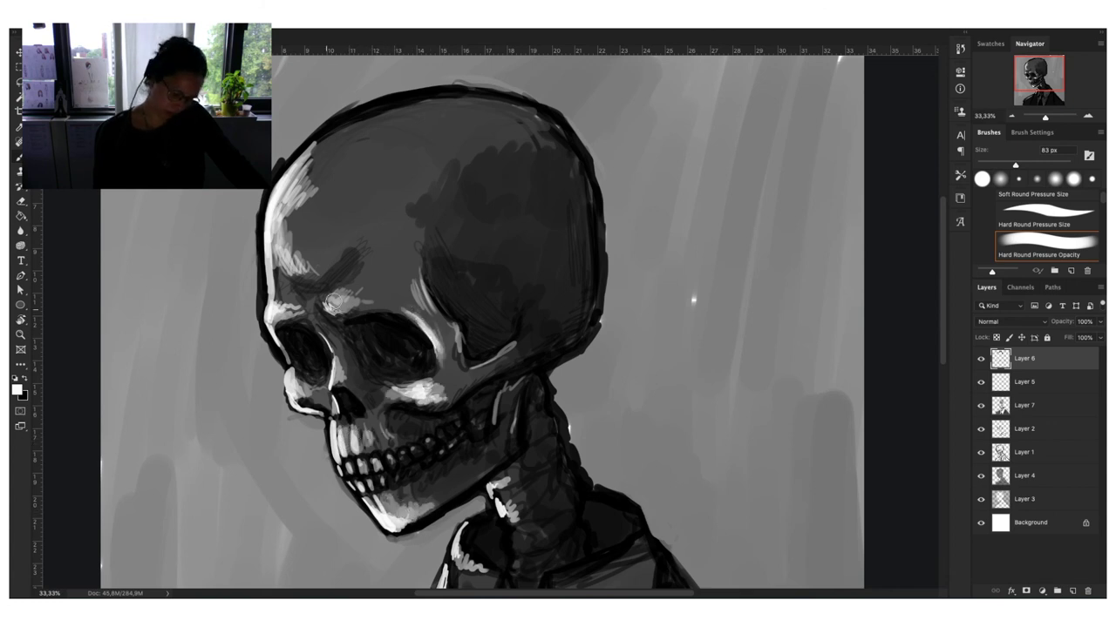
scroll(498, 239, "down", 5)
mouse_move(487, 392)
left_mouse_down()
mouse_move(545, 392)
mouse_move(527, 423)
mouse_move(548, 425)
left_mouse_up()
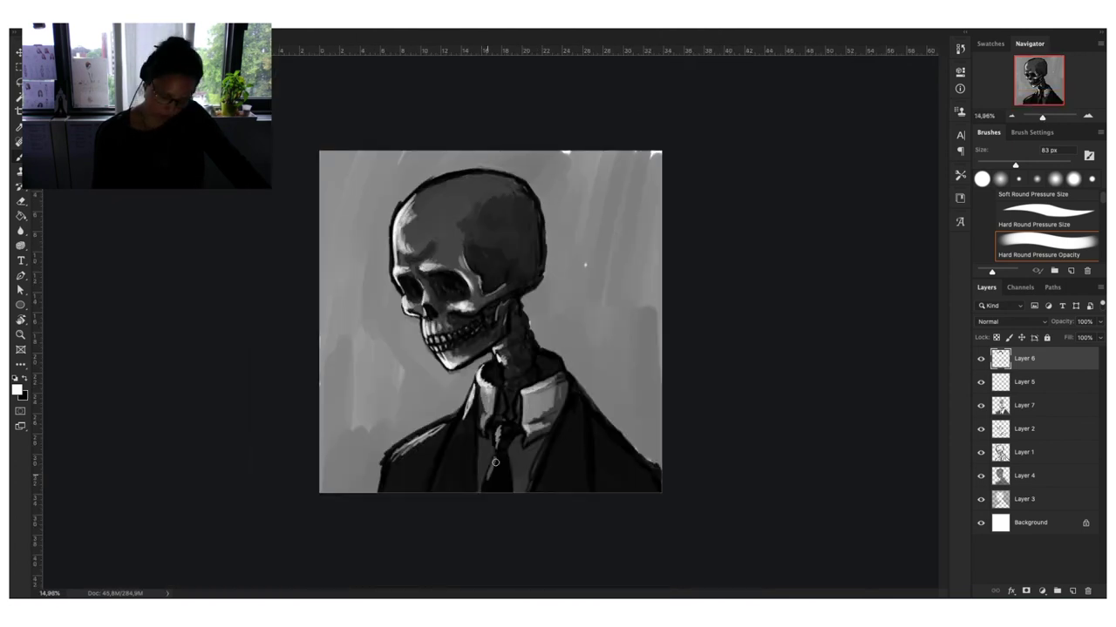
Paint light strokes down the tie, neck vertebrae and both jacket lapels.
left_click_drag(492, 460, 493, 488)
mouse_move(486, 389)
left_mouse_down()
mouse_move(514, 347)
mouse_move(518, 375)
mouse_move(445, 475)
left_mouse_up()
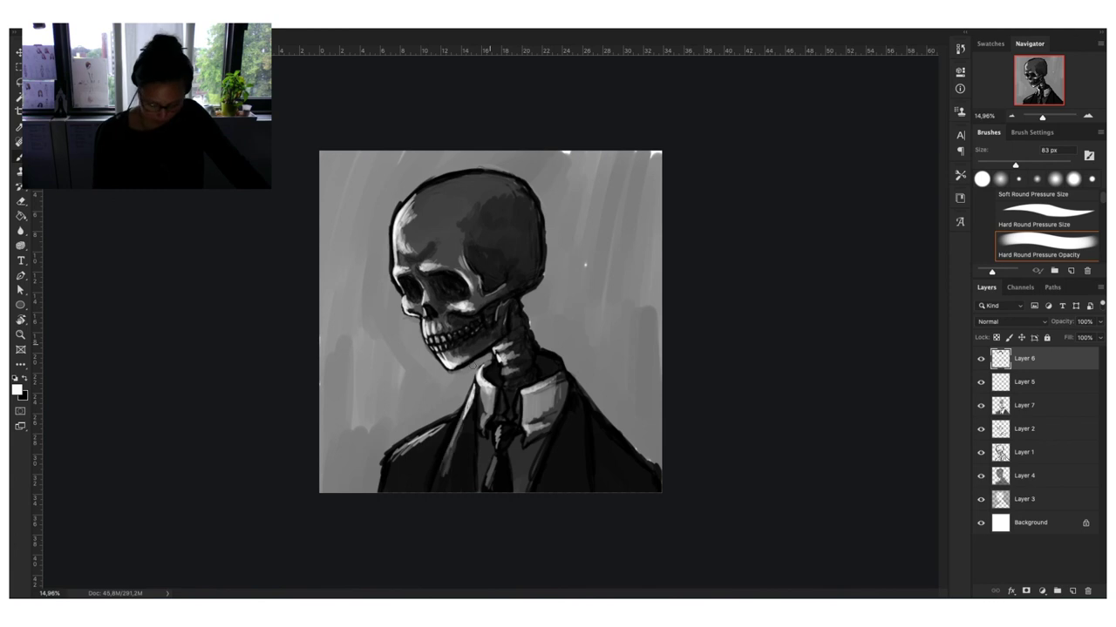
left_click_drag(449, 420, 383, 488)
left_click_drag(566, 402, 533, 488)
left_click_drag(466, 402, 434, 488)
Zoom in and back out with the Navigator to check the highlighted painting.
left_click_drag(1042, 116, 1044, 115)
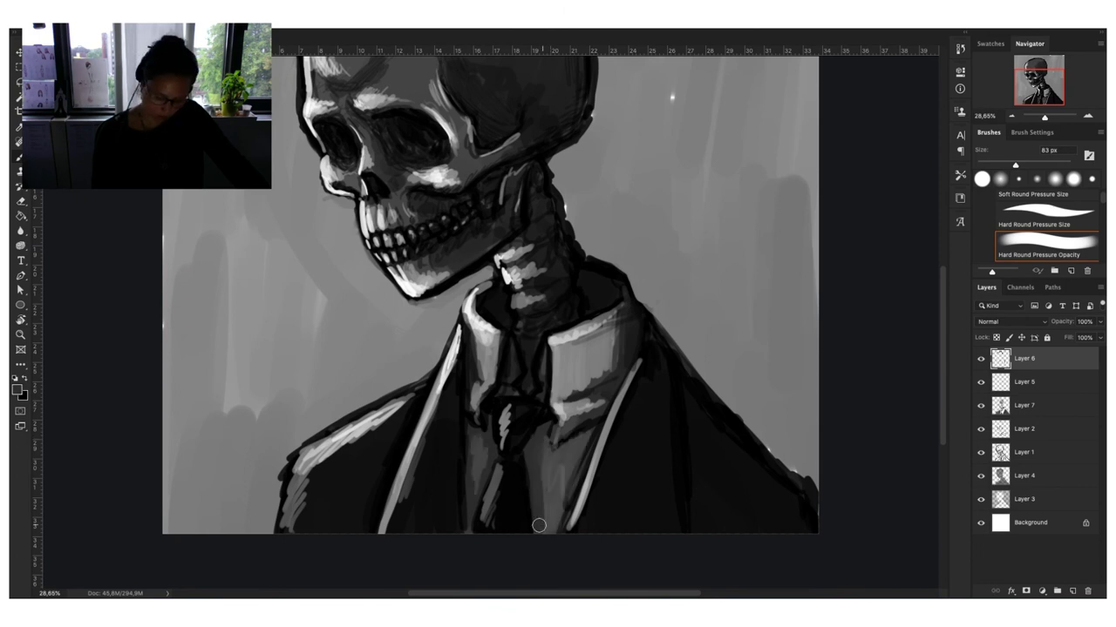
scroll(816, 236, "down", 5)
left_click(1087, 117)
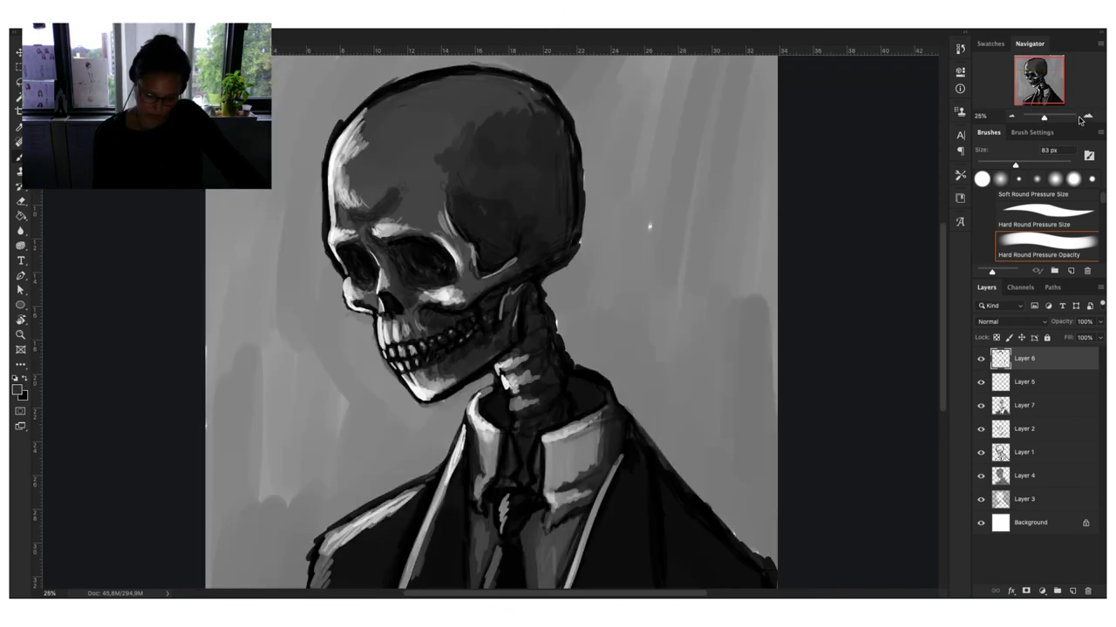
left_click(1012, 117)
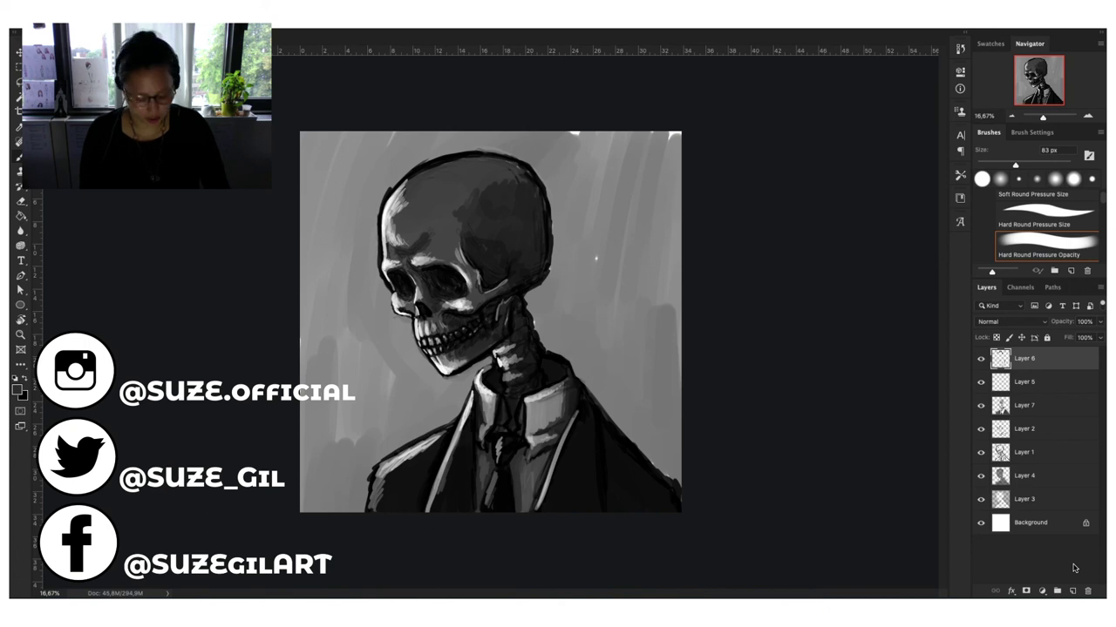
left_click(1089, 117)
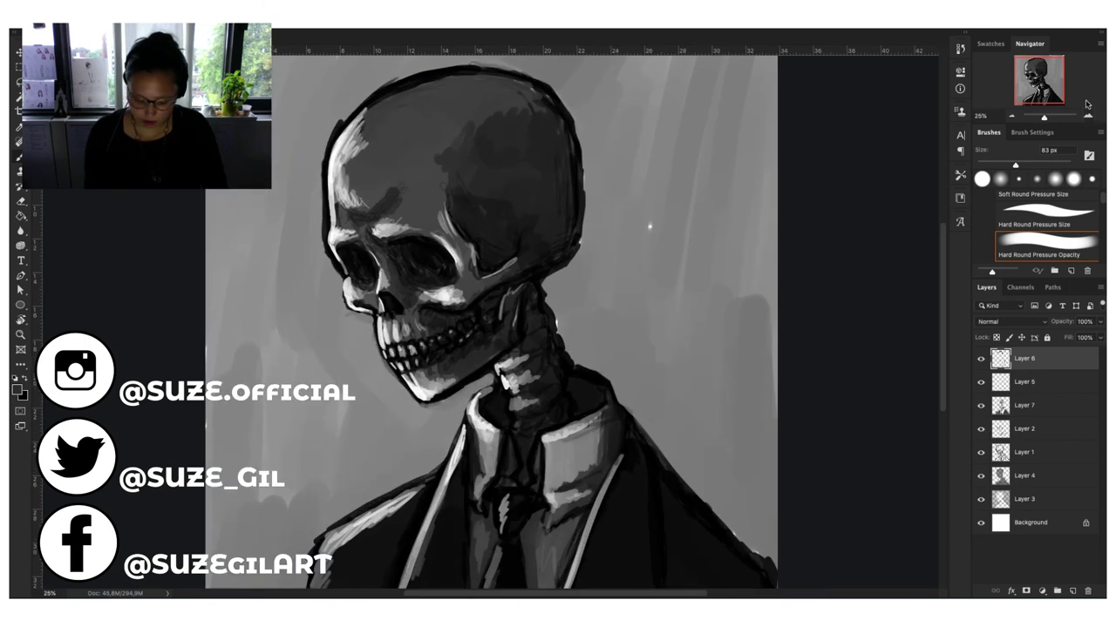
left_click(1012, 117)
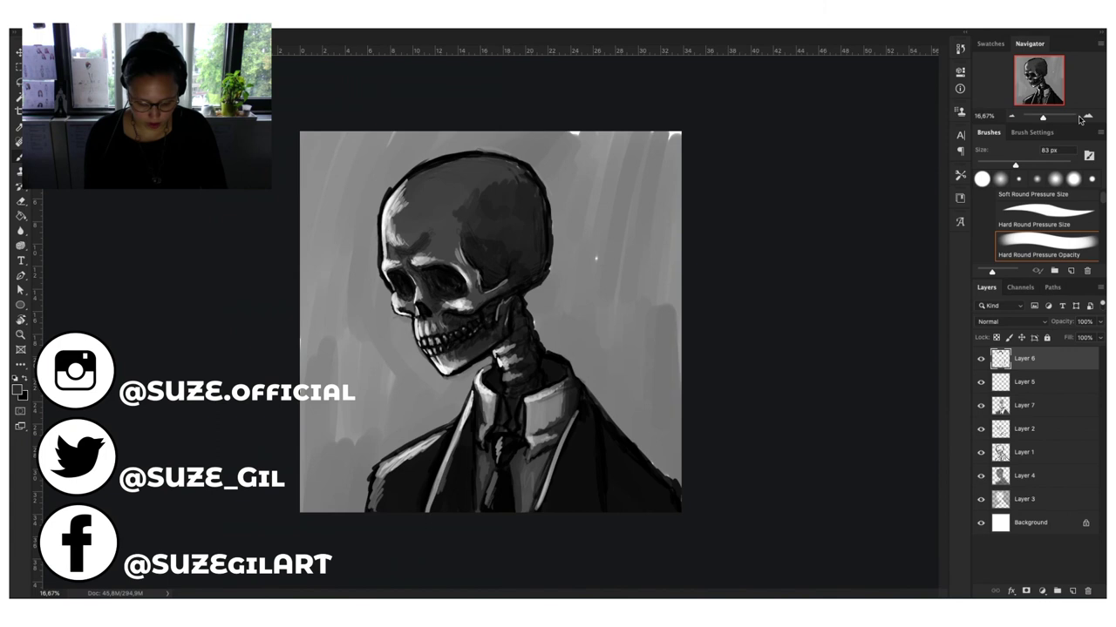